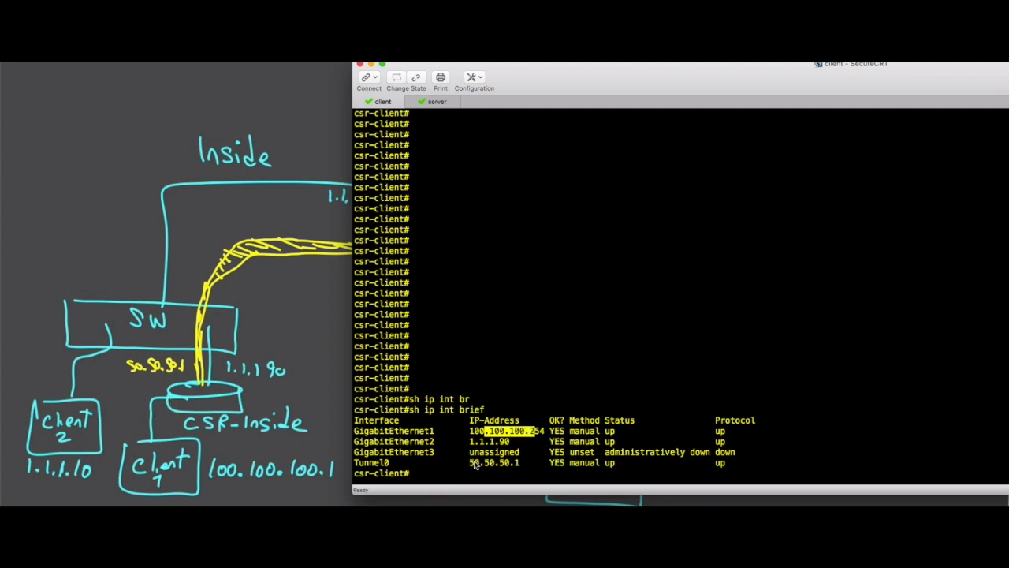
# Step: Highlight Tunnel0's address on csr-client, then run "sh ip int brief" in the server session and highlight its interface addresses
pyautogui.moveTo(470, 463); pyautogui.dragTo(511, 463)
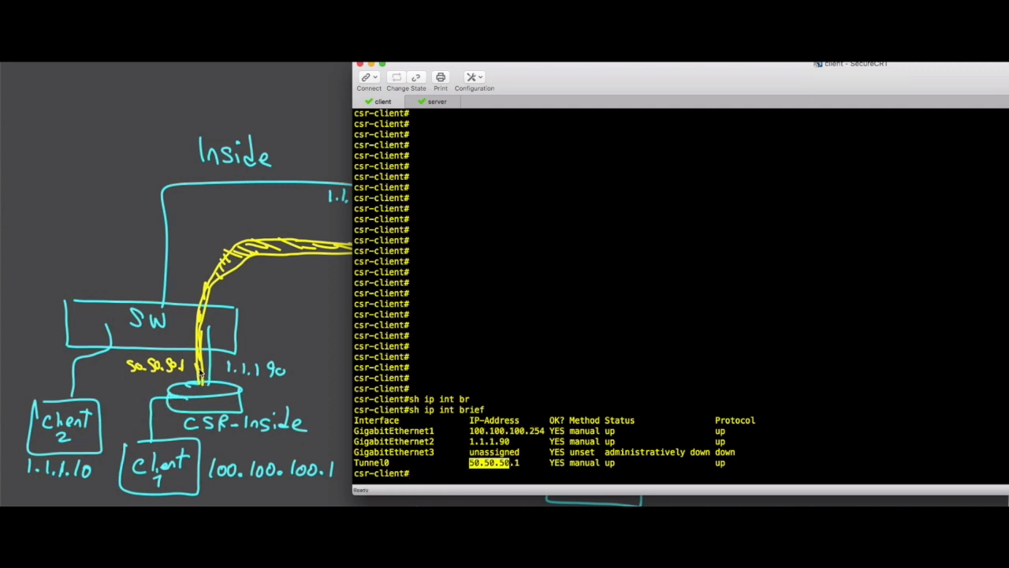
pyautogui.click(439, 103)
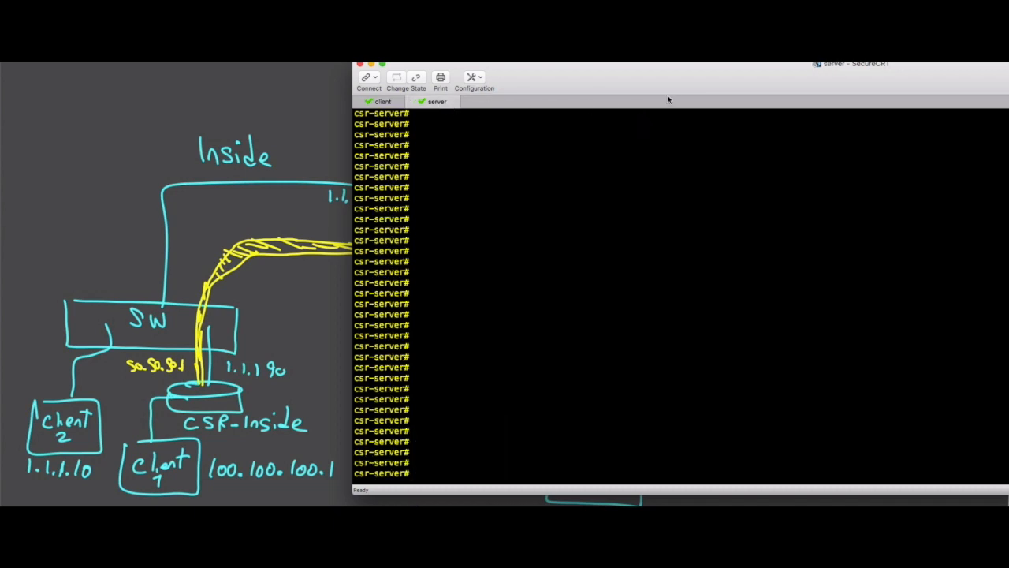
pyautogui.write('sh ip int br')
pyautogui.press('Tab')
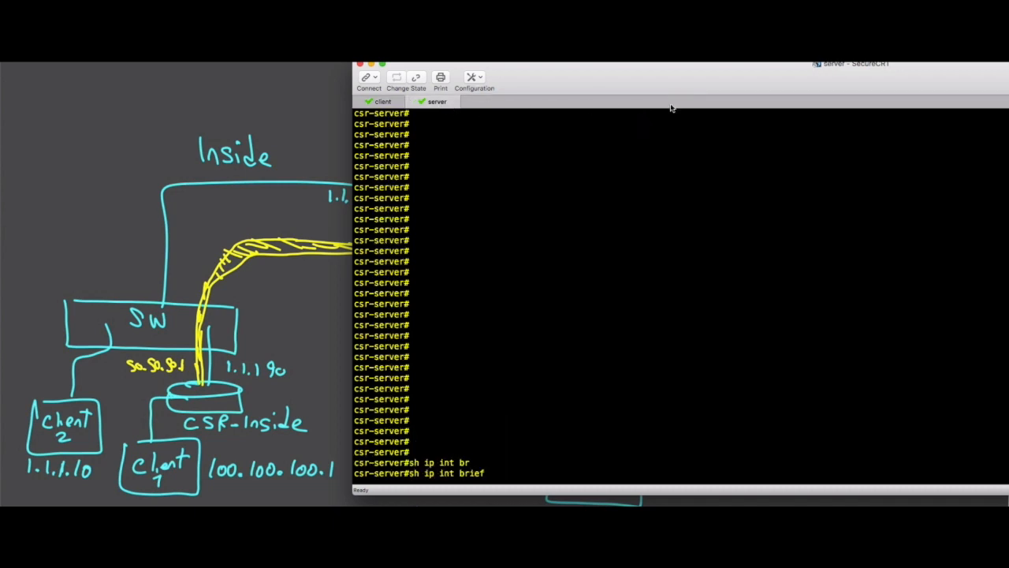
pyautogui.press('Return')
pyautogui.moveTo(469, 442); pyautogui.dragTo(535, 453)
pyautogui.doubleClick(485, 463)
# Step: Narrow the terminal window to about half the screen width and reposition it to uncover the Inside half of the network diagram
pyautogui.moveTo(640, 103)
pyautogui.mouseDown()
pyautogui.moveTo(293, 458)
pyautogui.moveTo(465, 465)
pyautogui.moveTo(293, 85)
pyautogui.mouseUp()
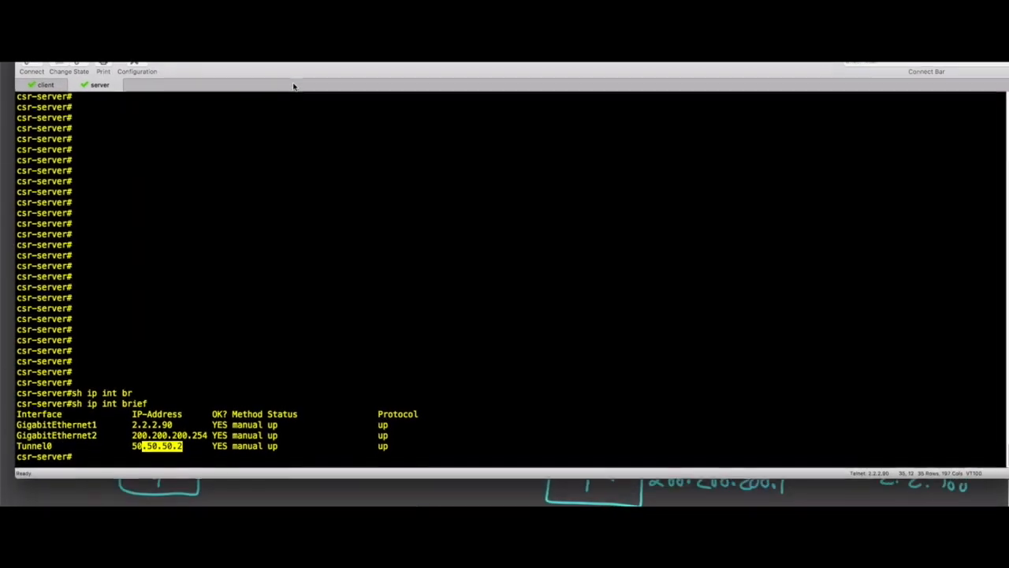
pyautogui.moveTo(1005, 475)
pyautogui.mouseDown()
pyautogui.moveTo(800, 496)
pyautogui.moveTo(591, 500)
pyautogui.moveTo(617, 501)
pyautogui.mouseUp()
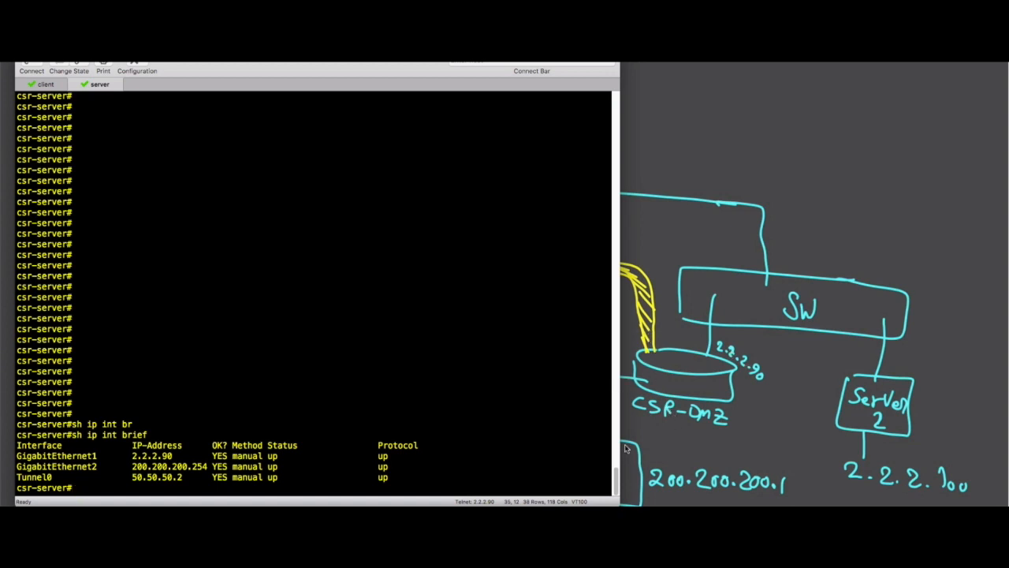
pyautogui.moveTo(619, 502); pyautogui.dragTo(524, 501)
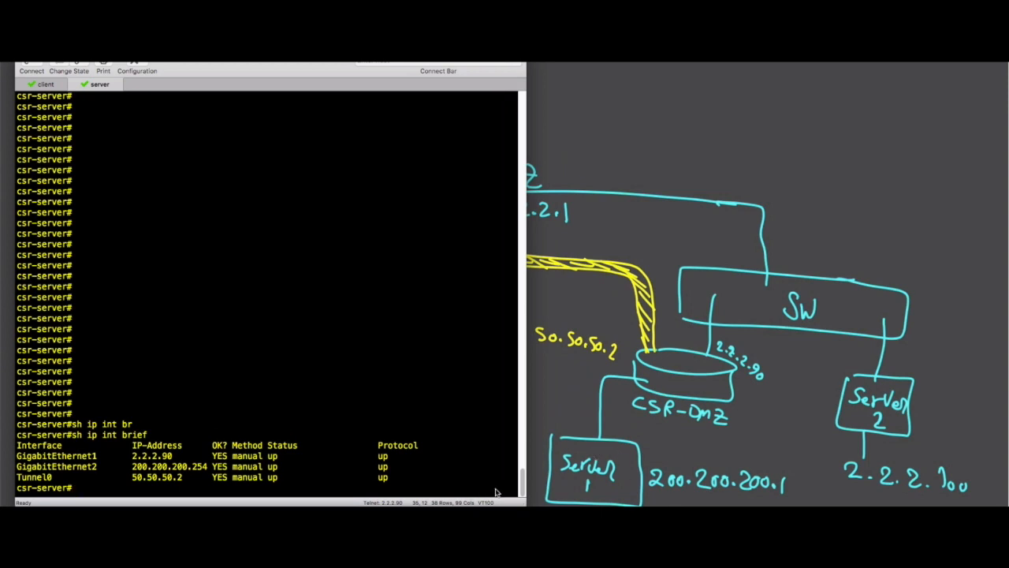
pyautogui.moveTo(317, 82); pyautogui.dragTo(740, 83)
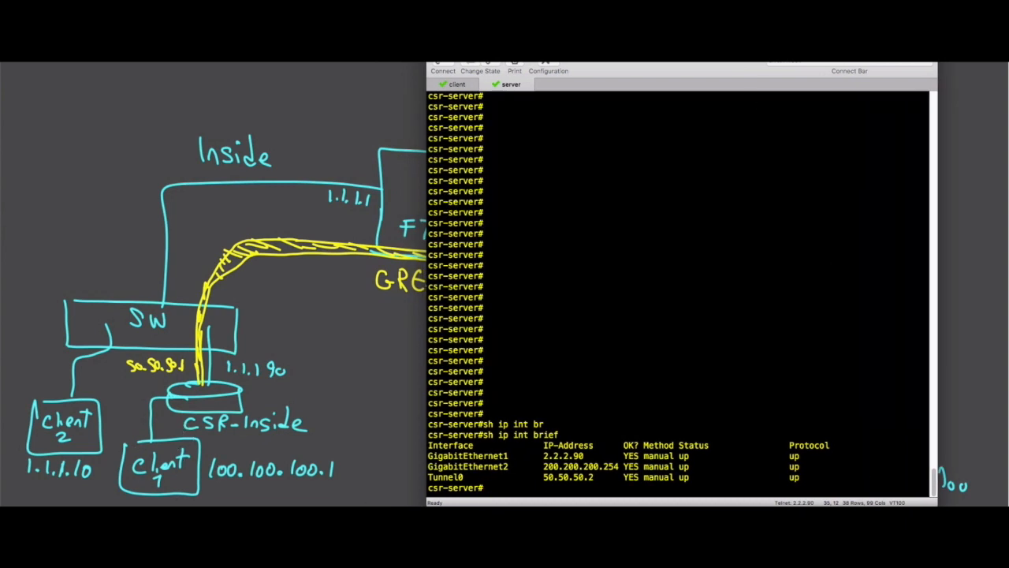
# Step: Switch to the Client 1 virtual machine, open a Command Prompt and run ipconfig
pyautogui.click(1003, 505)
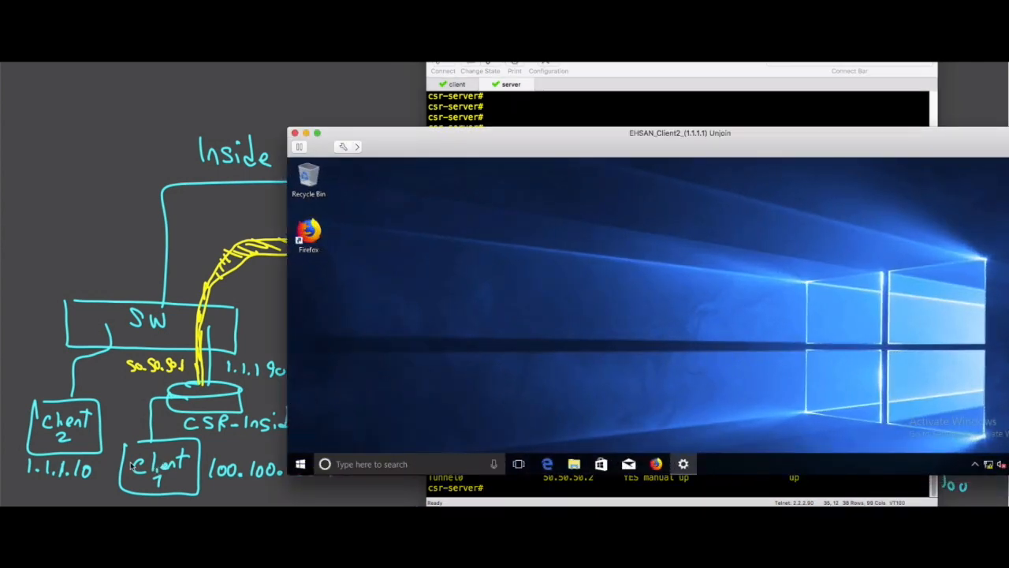
pyautogui.click(396, 462)
pyautogui.write('cmd')
pyautogui.press('Return')
pyautogui.write('ipcon')
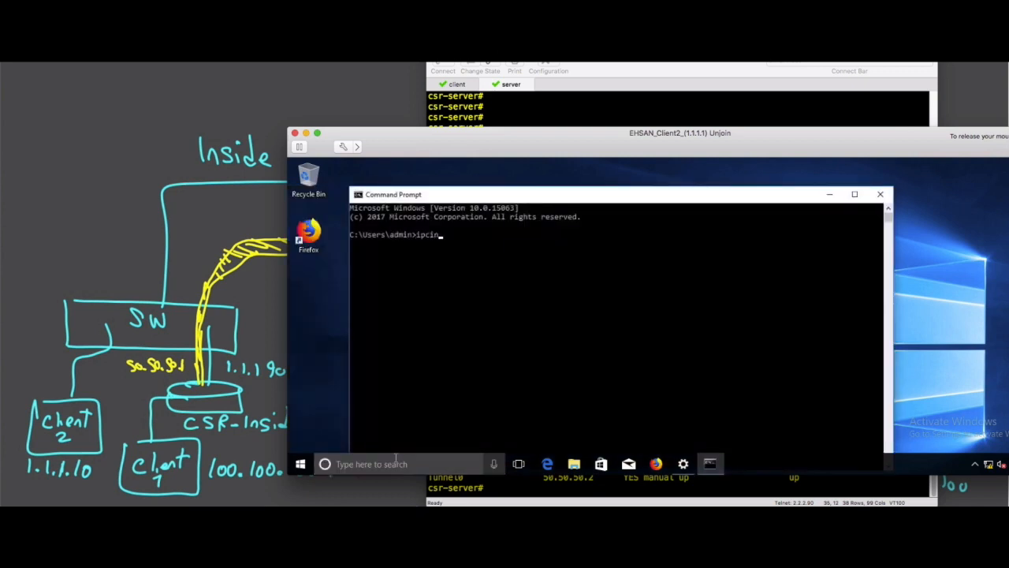
pyautogui.write('fig')
pyautogui.press('Return')
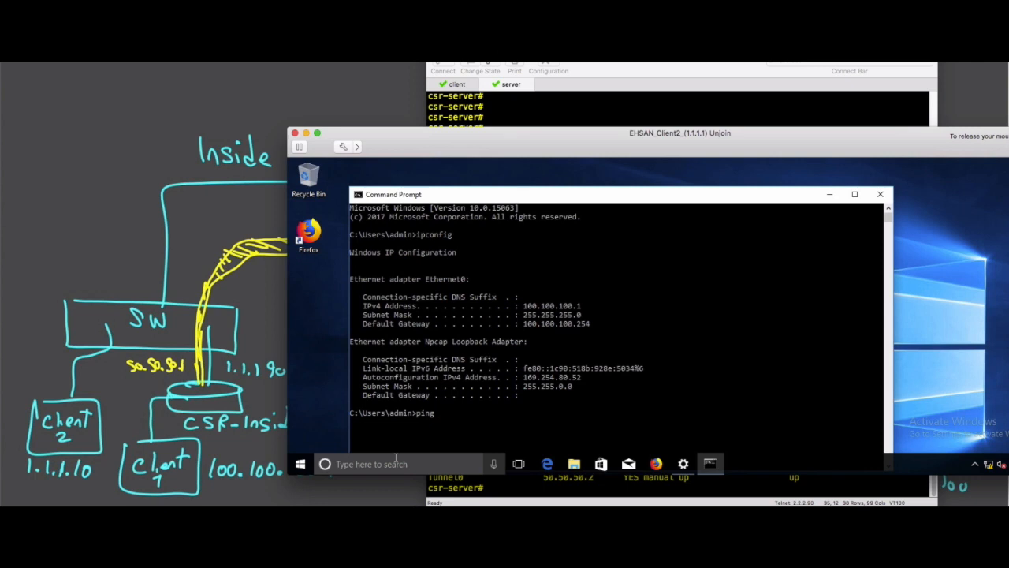
# Step: Ping the default gateway 100.100.100.254 from Client 1, stop the ping and move the virtual machine window aside
pyautogui.write('ping 100.100.100.254')
pyautogui.press('Return')
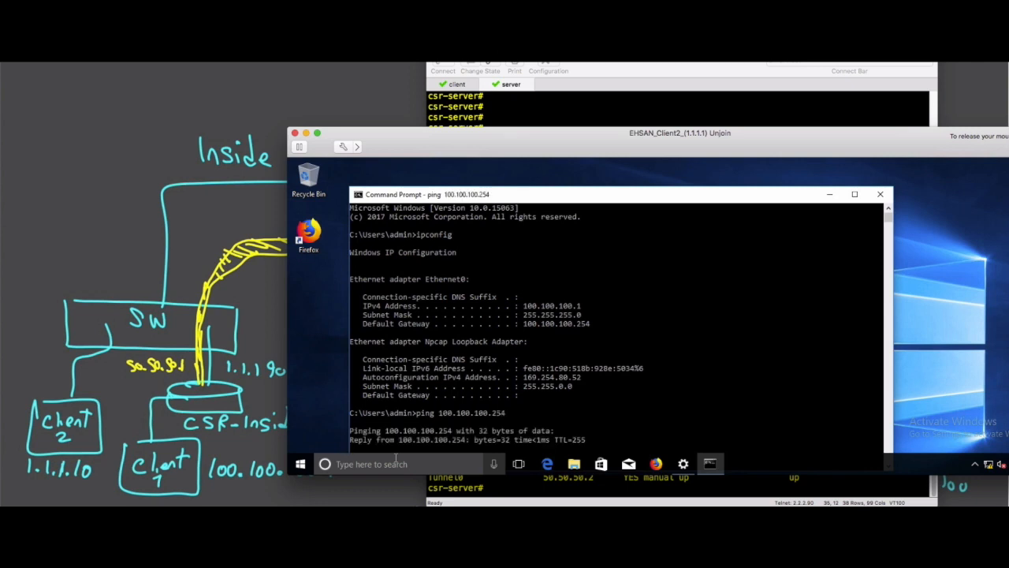
pyautogui.hotkey('ctrl', 'c')
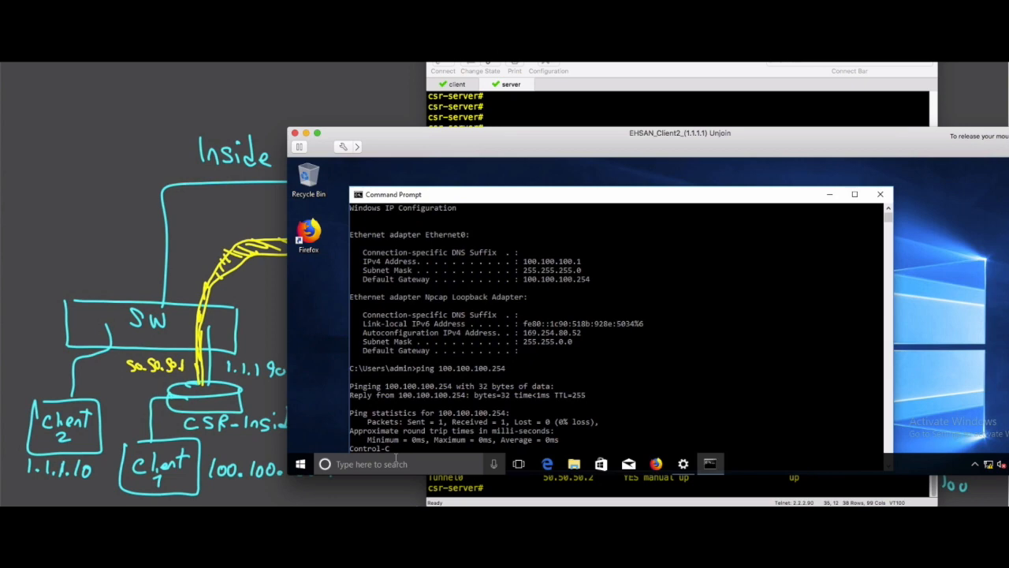
pyautogui.moveTo(446, 145); pyautogui.dragTo(523, 104)
pyautogui.hotkey('ctrl', 'c')
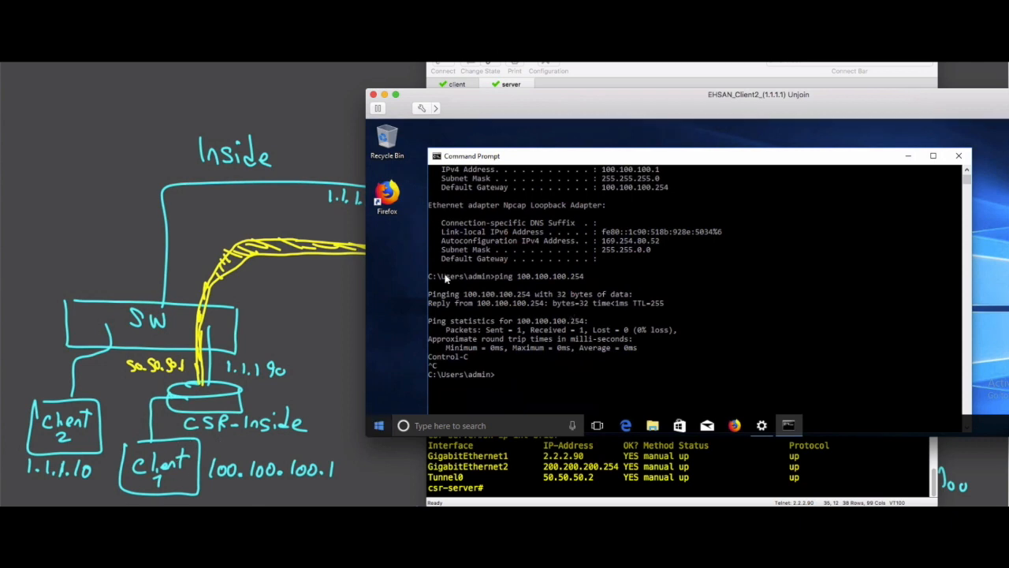
# Step: Rearrange the windows, ping Server 1 at 200.200.200.1 from Client 1's Command Prompt and stop the ping
pyautogui.click(446, 48)
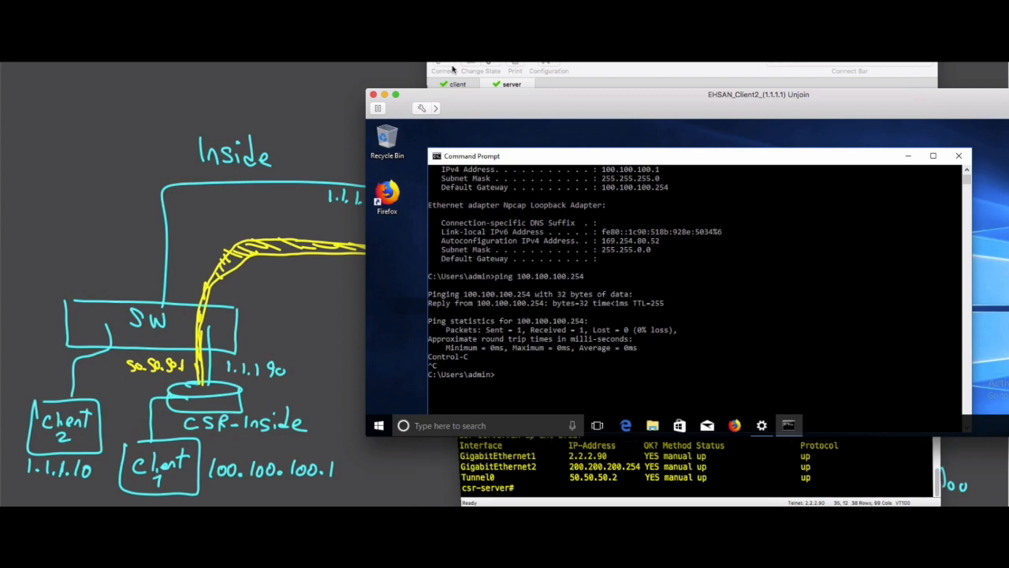
pyautogui.moveTo(480, 103); pyautogui.dragTo(239, 61)
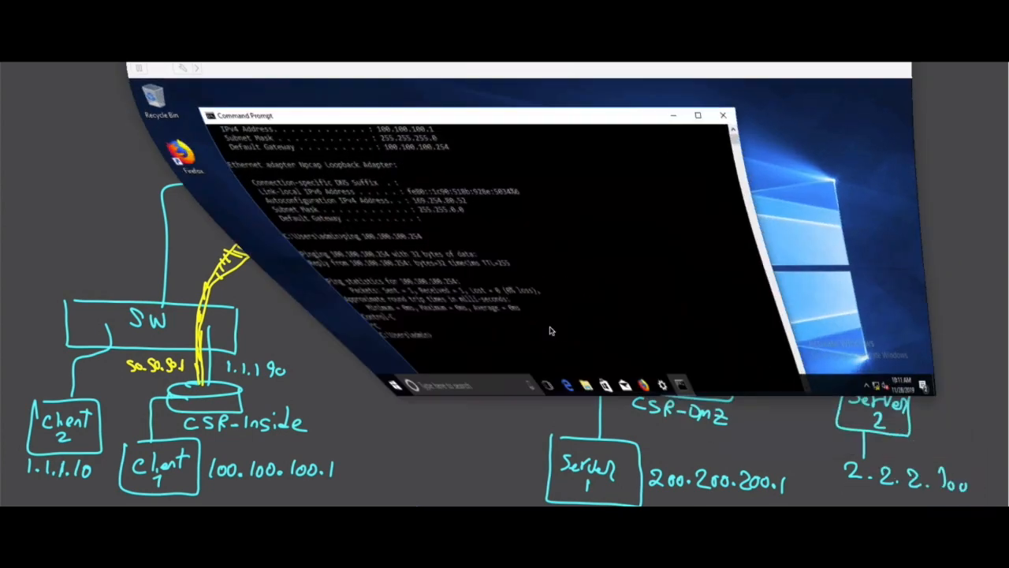
pyautogui.click(546, 323)
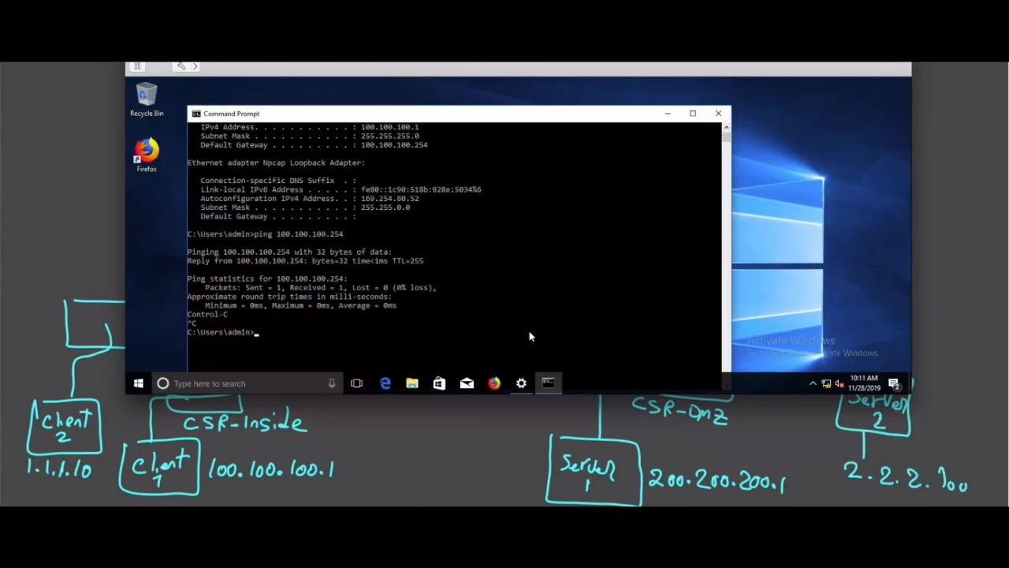
pyautogui.write('pi')
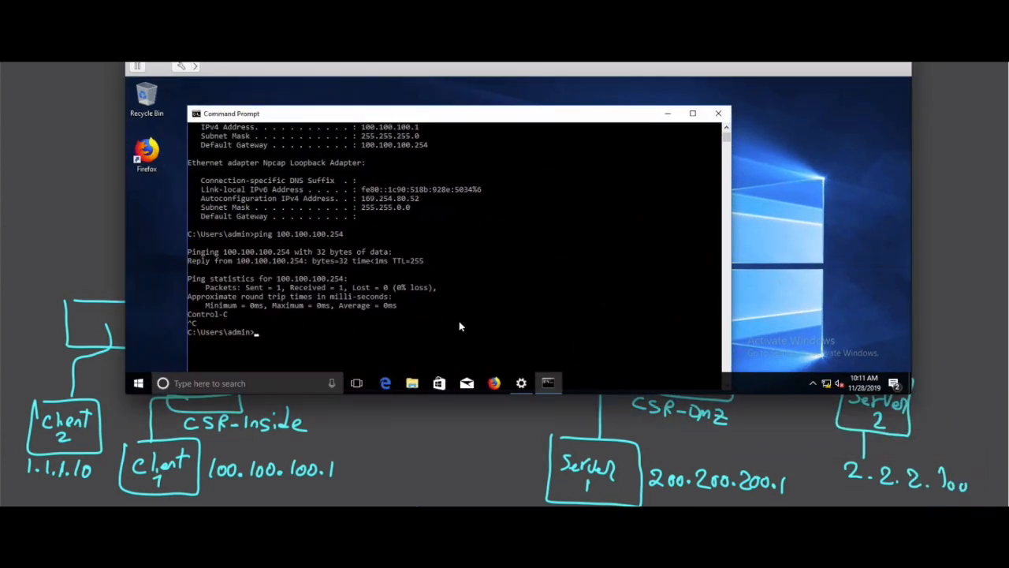
pyautogui.write('ping 200.200.200.1')
pyautogui.press('Return')
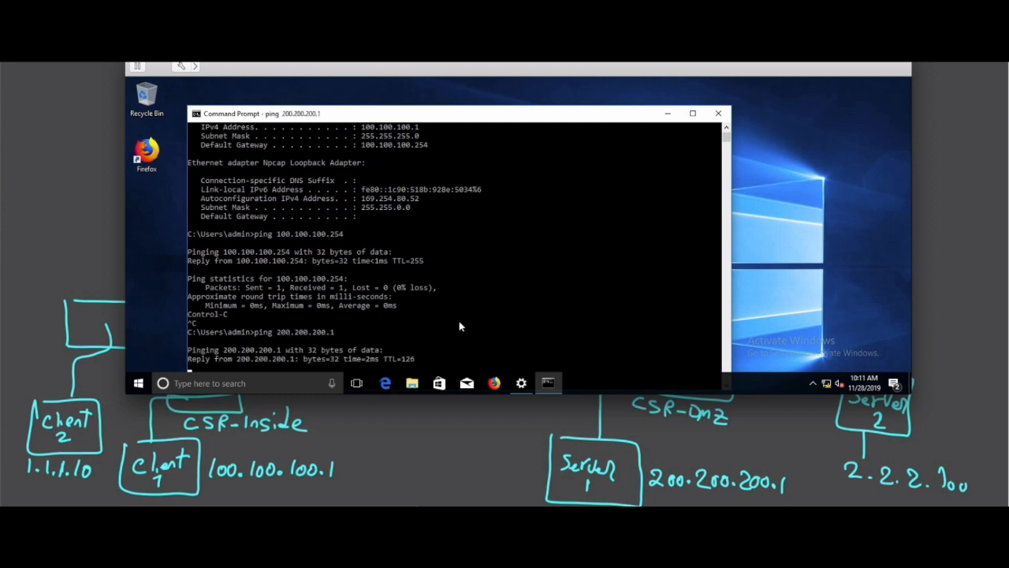
pyautogui.hotkey('ctrl', 'c')
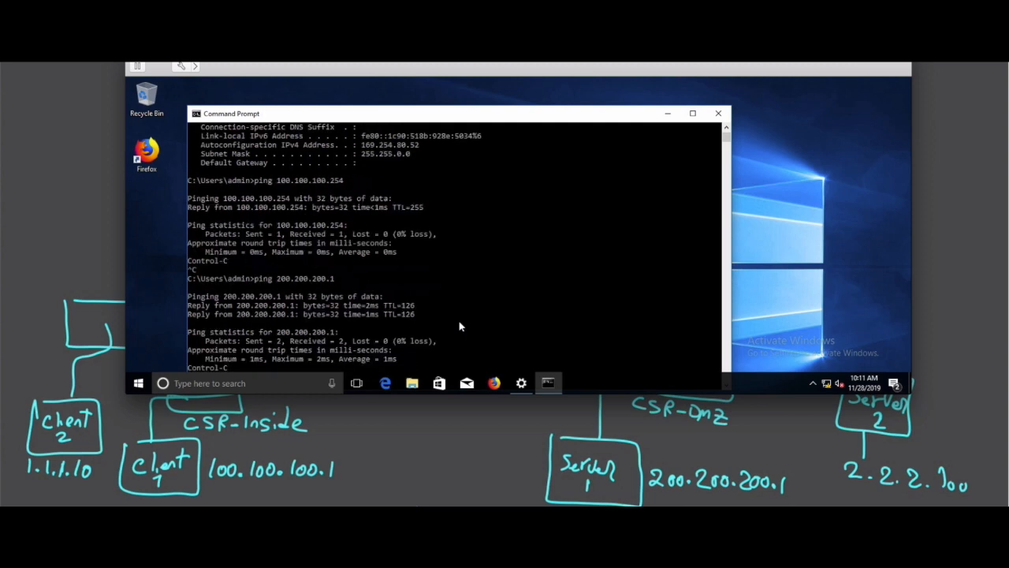
# Step: Run "tracert -d 200.200.200.1" on Client 1 and highlight the second hop, 50.50.50.2
pyautogui.moveTo(441, 116); pyautogui.dragTo(449, 90)
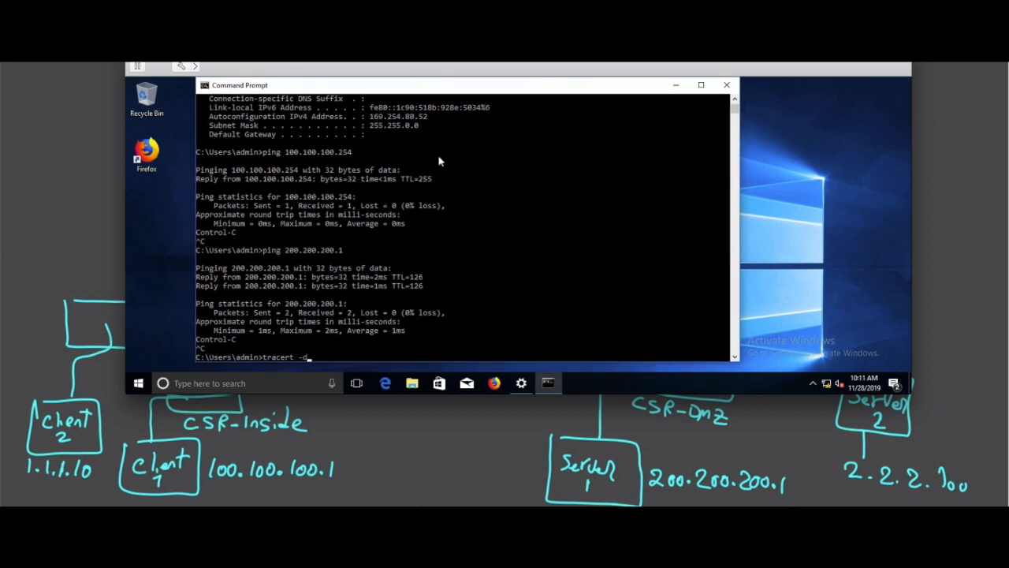
pyautogui.write('0.200.1')
pyautogui.press('Return')
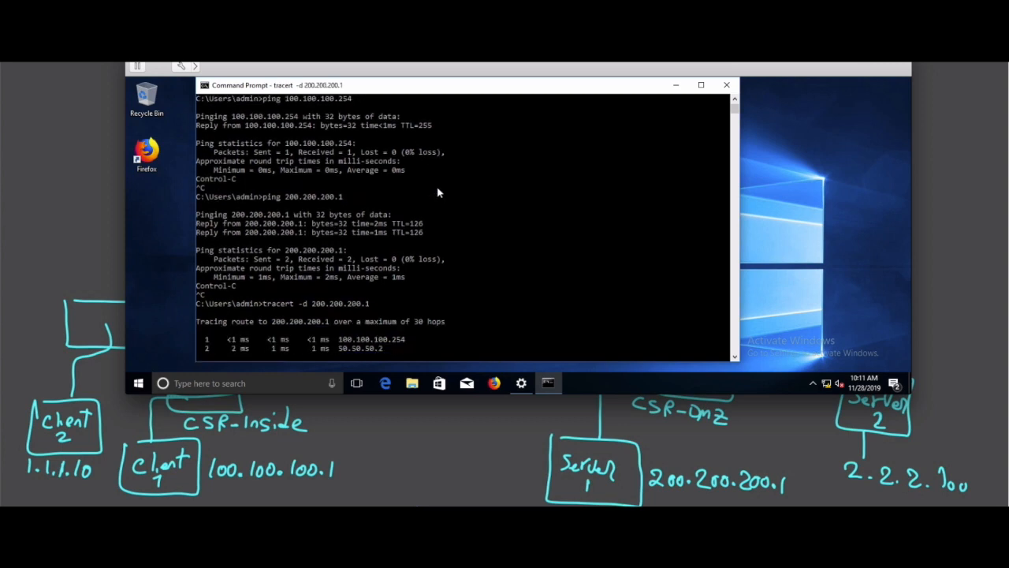
pyautogui.click(344, 348)
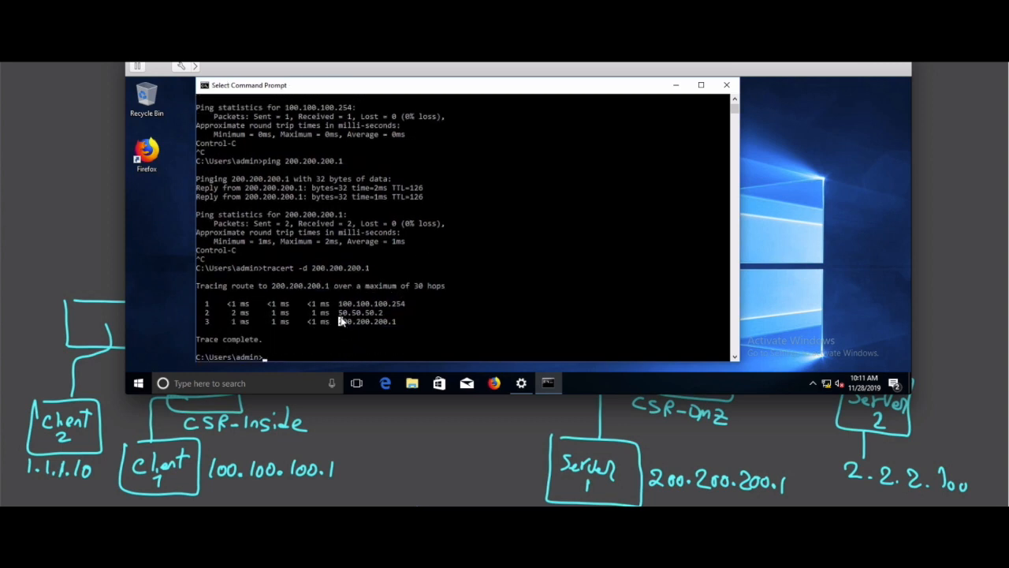
pyautogui.doubleClick(376, 314)
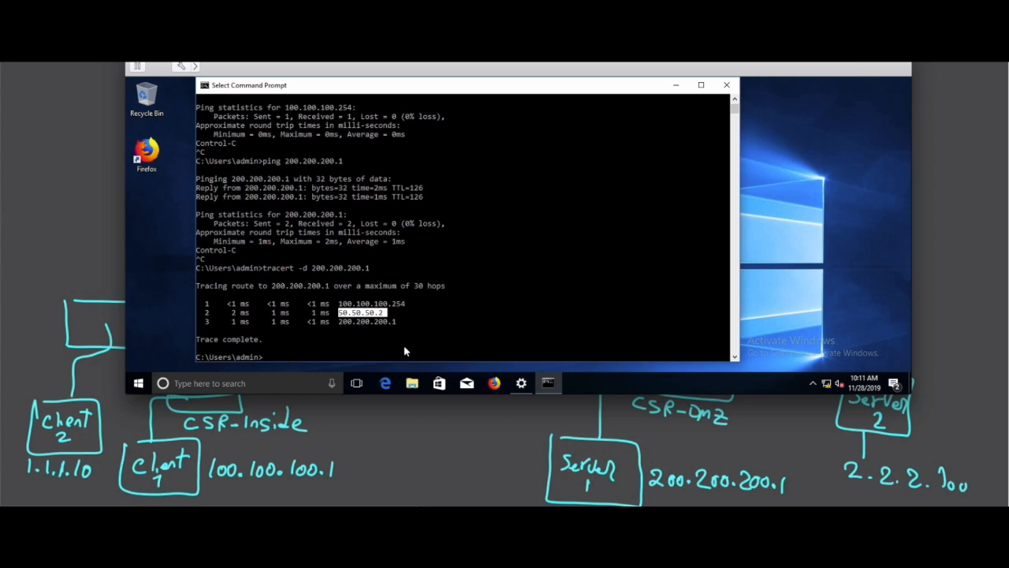
# Step: Switch to the client10 virtual machine (Client 2), open a Command Prompt and run ipconfig
pyautogui.click(676, 85)
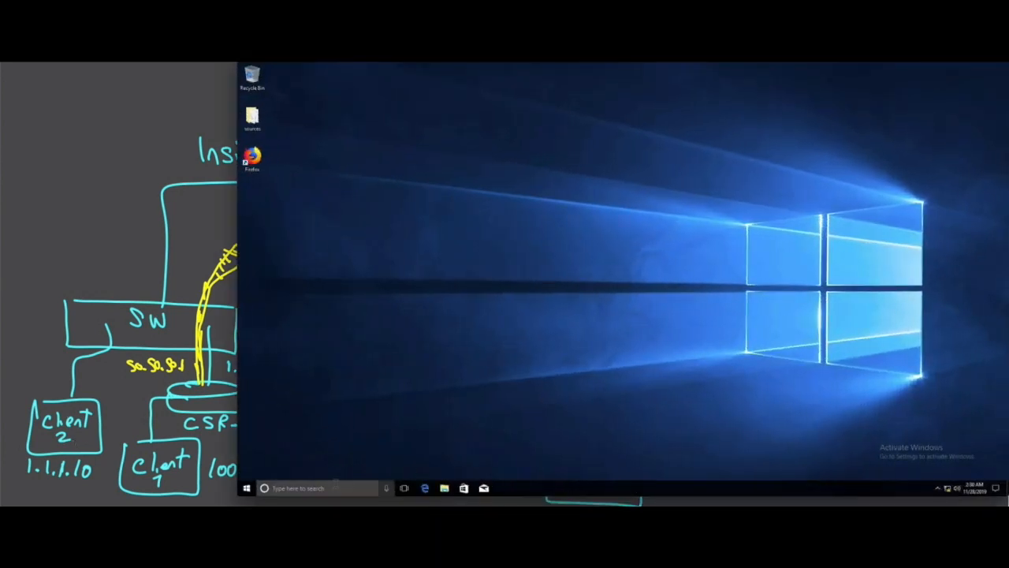
pyautogui.write('cmd')
pyautogui.press('Return')
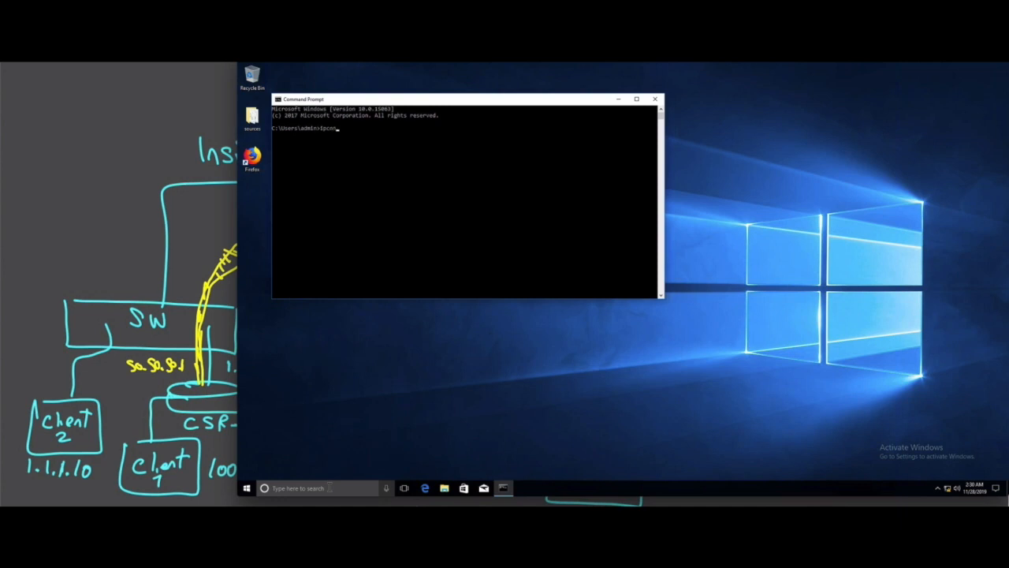
pyautogui.write('ipconfing')
pyautogui.press('Return')
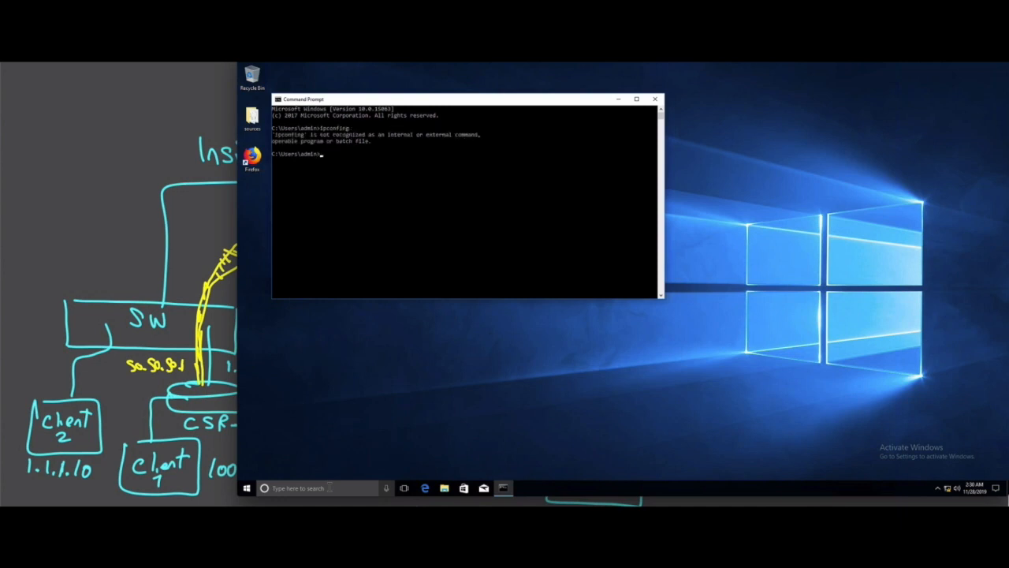
pyautogui.write('ipconfig')
pyautogui.press('Return')
pyautogui.press('Return')
pyautogui.press('Return')
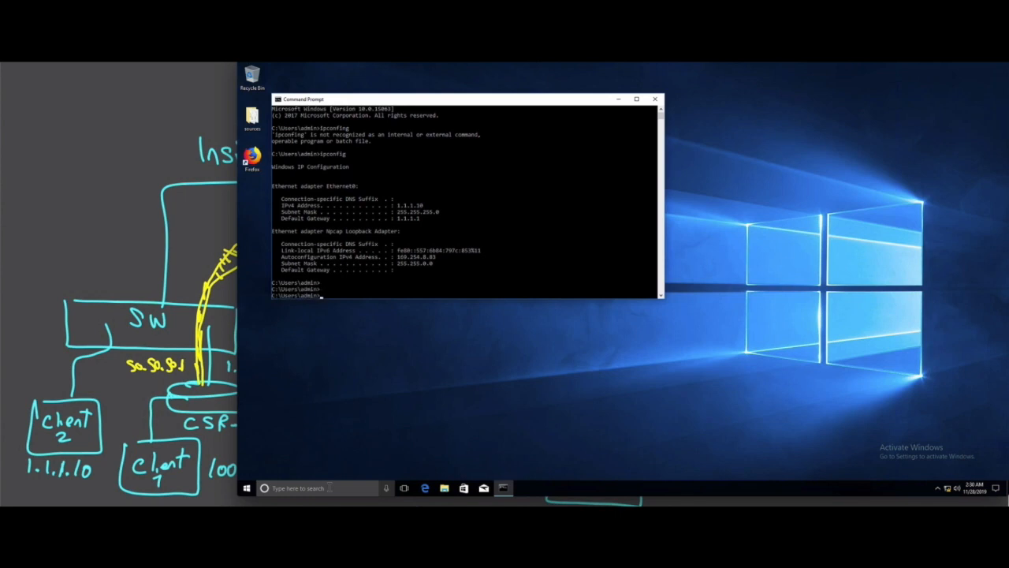
# Step: Highlight Client 2's Ethernet0 IPv4 address and default gateway in the ipconfig output
pyautogui.moveTo(395, 208); pyautogui.dragTo(426, 206)
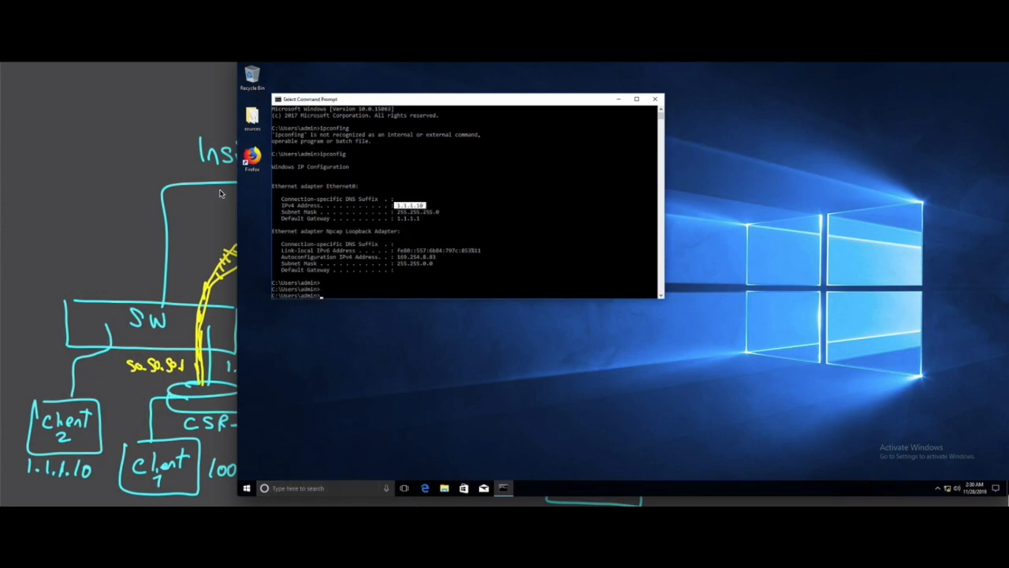
pyautogui.click(428, 250)
pyautogui.moveTo(394, 219); pyautogui.dragTo(465, 223)
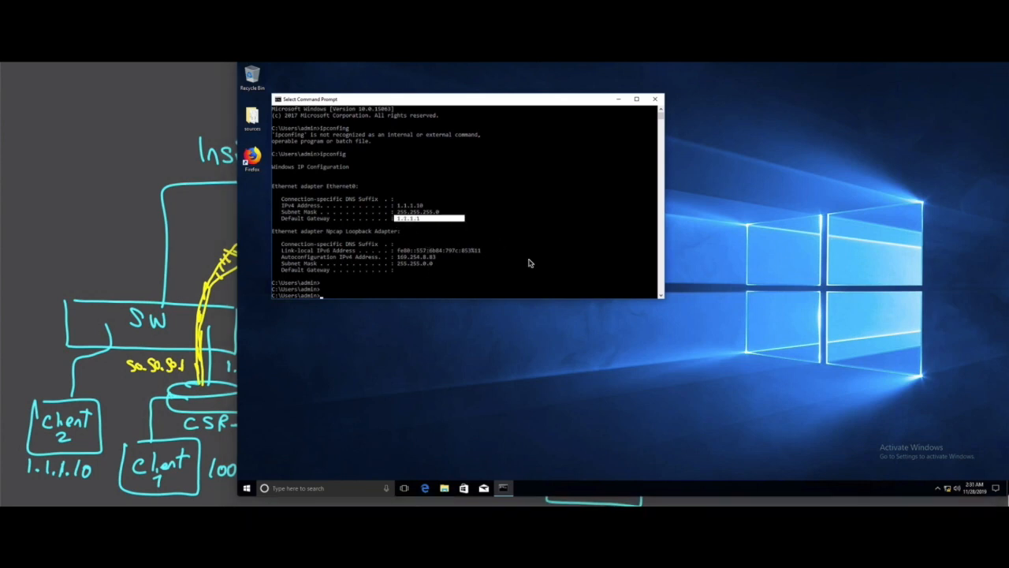
# Step: Annotate the default gateway with a red arrow and the handwritten note "Inside Ftd", then clear the annotation
pyautogui.moveTo(523, 224); pyautogui.dragTo(478, 219)
pyautogui.moveTo(485, 215); pyautogui.dragTo(537, 228)
pyautogui.moveTo(546, 220); pyautogui.dragTo(555, 229)
pyautogui.moveTo(568, 220)
pyautogui.mouseDown()
pyautogui.moveTo(581, 217)
pyautogui.moveTo(592, 232)
pyautogui.moveTo(549, 261)
pyautogui.moveTo(578, 271)
pyautogui.mouseUp()
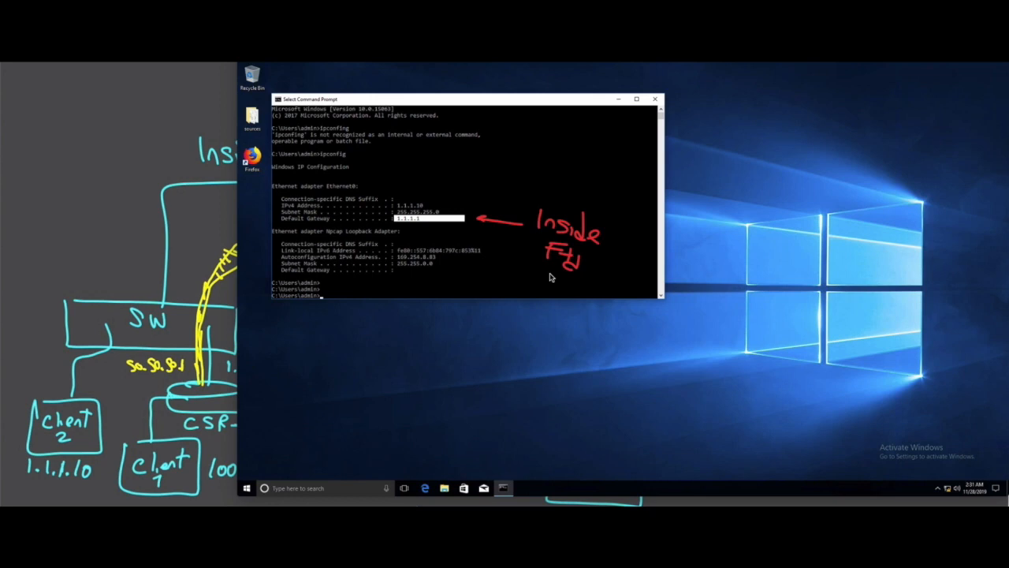
pyautogui.press('Escape')
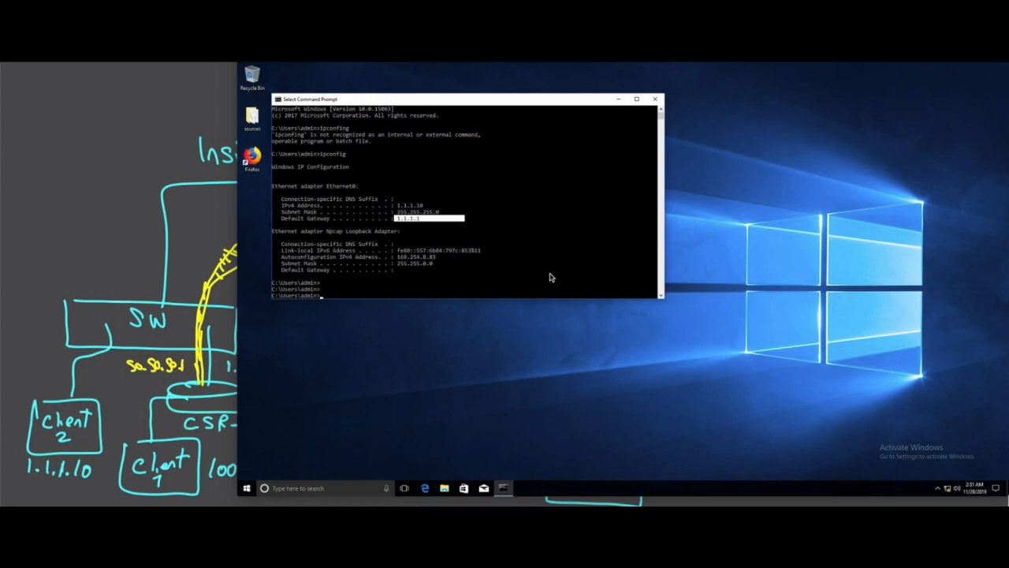
# Step: Run "tracert -d 2.2.2.100" on Client 2, highlight the hop, and move the client10 window aside briefly to check the network diagram
pyautogui.click(550, 273)
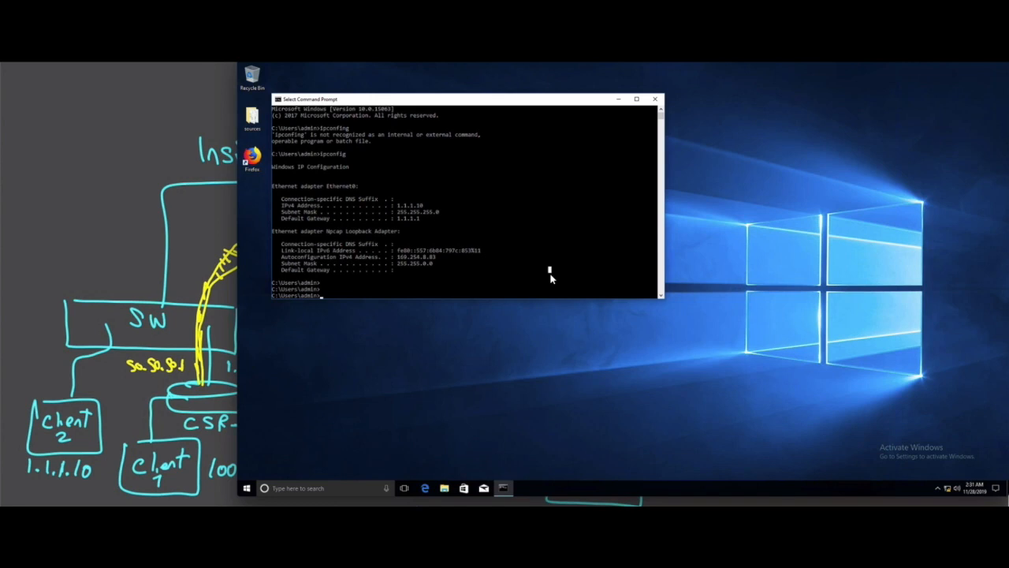
pyautogui.write('tracert -d 2.2.2.100')
pyautogui.press('Return')
pyautogui.moveTo(365, 270); pyautogui.dragTo(415, 273)
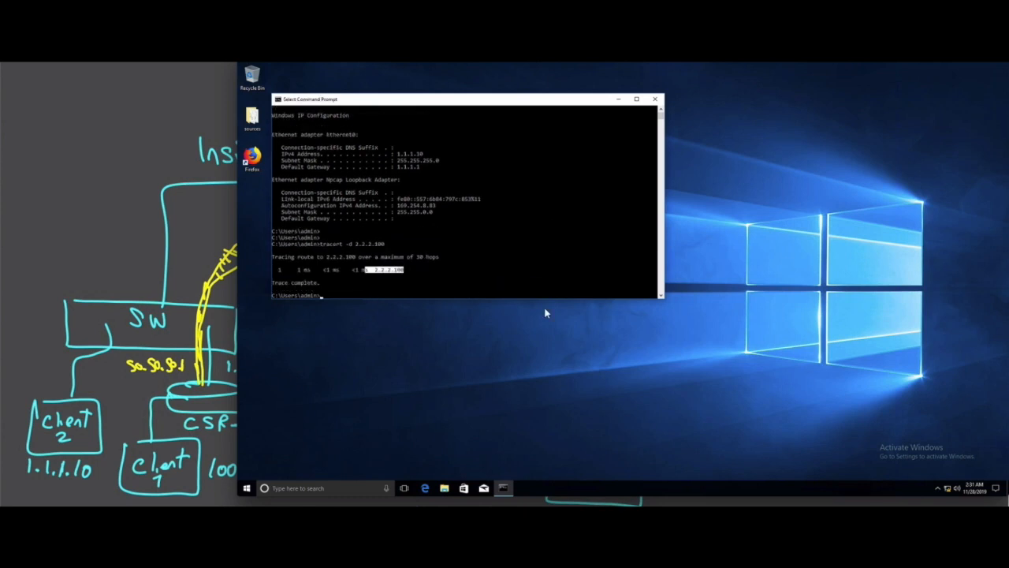
pyautogui.moveTo(667, 59); pyautogui.dragTo(694, 503)
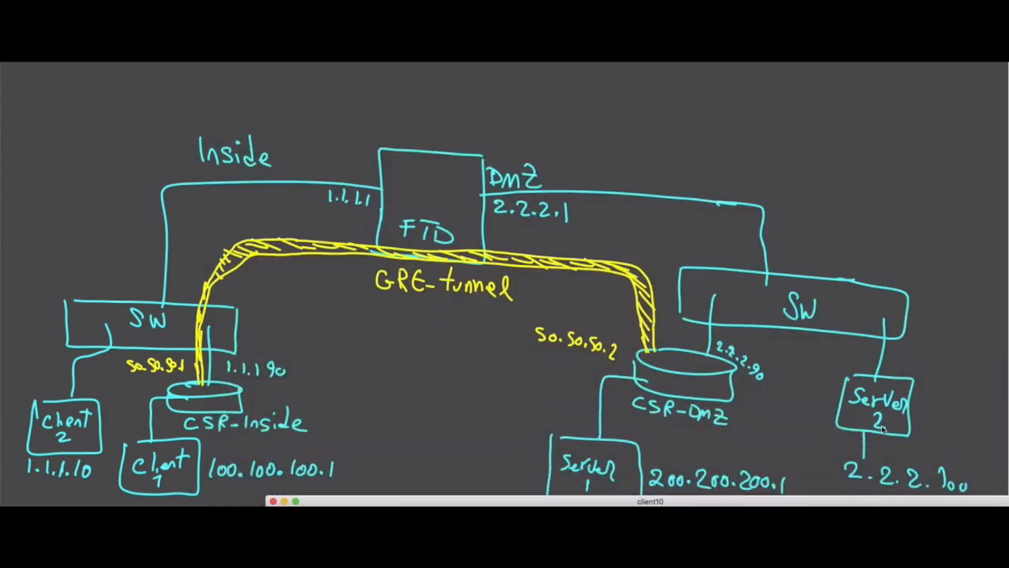
pyautogui.doubleClick(789, 502)
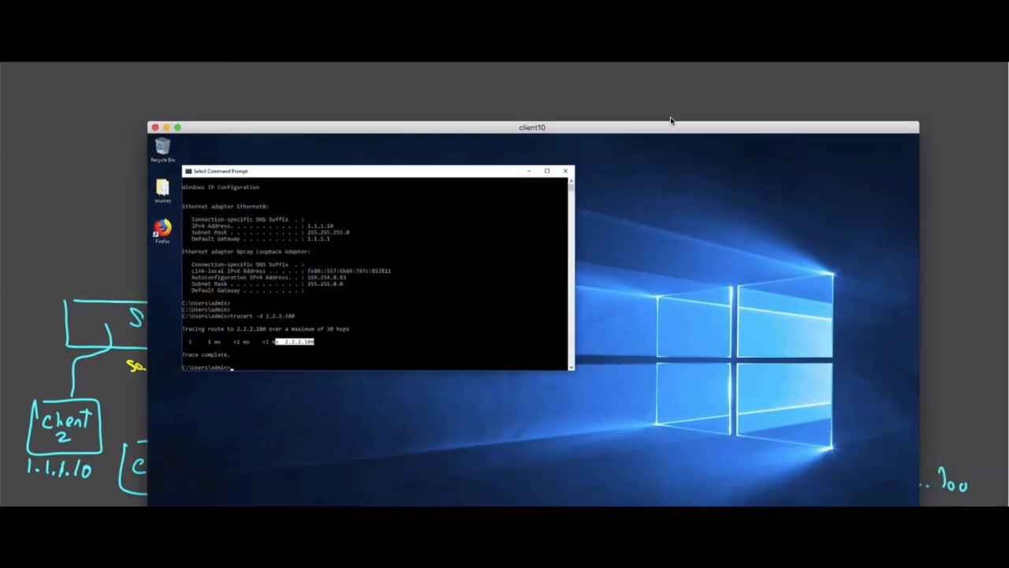
# Step: Highlight the end of the 2.2.2.100 hop in Client 2's traceroute output and minimize the client10 window
pyautogui.click(335, 254)
pyautogui.moveTo(308, 249); pyautogui.dragTo(341, 248)
pyautogui.click(340, 251)
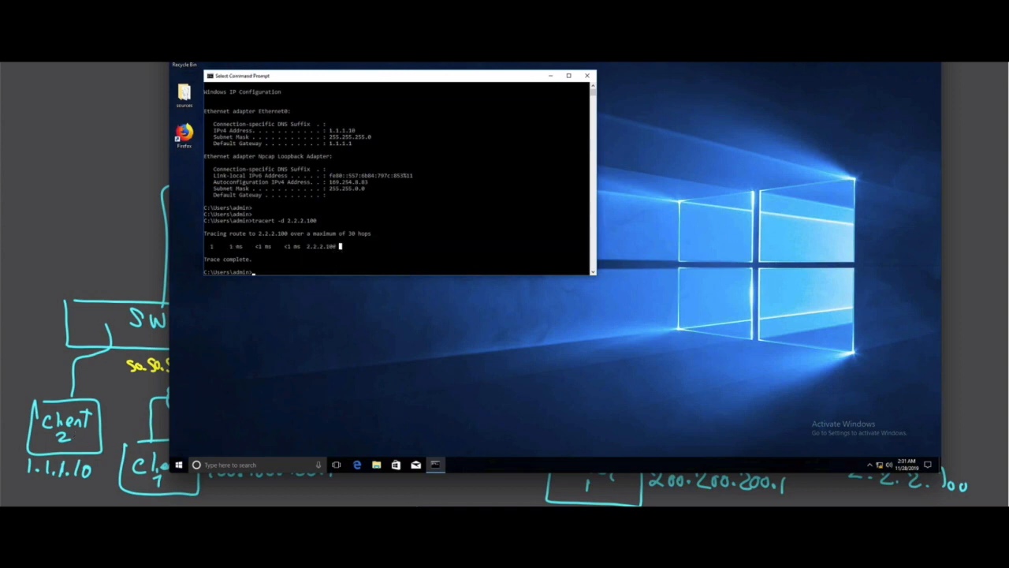
pyautogui.press('super+m')
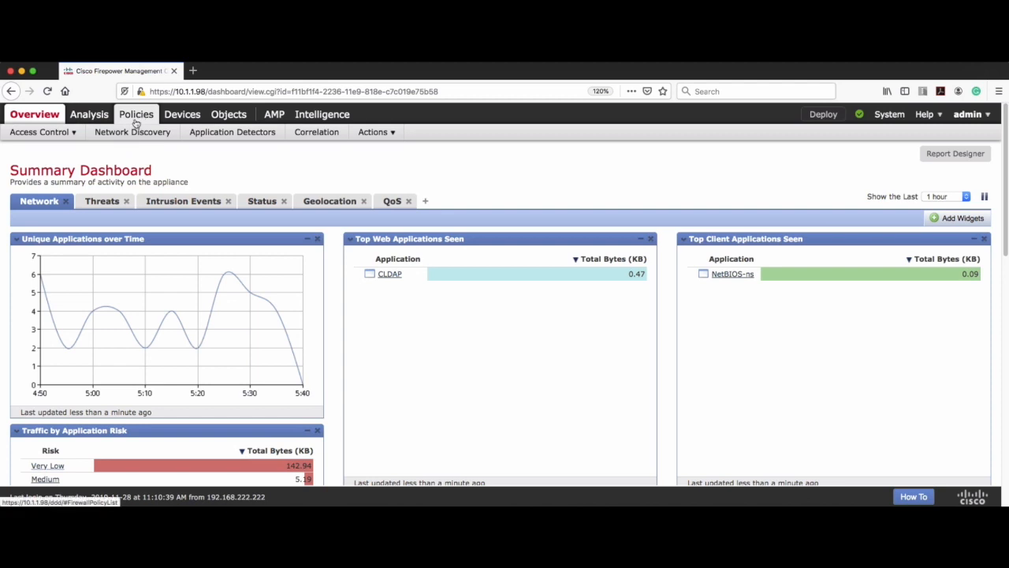
# Step: Open the "lab" prefilter policy for editing in Firepower Management Center and start adding a tunnel rule
pyautogui.click(140, 117)
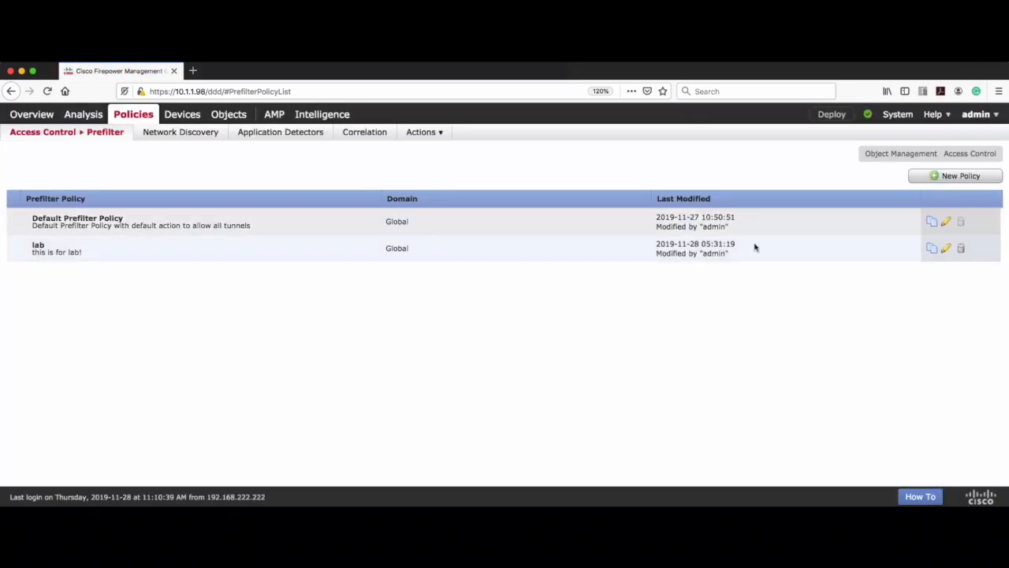
pyautogui.click(947, 248)
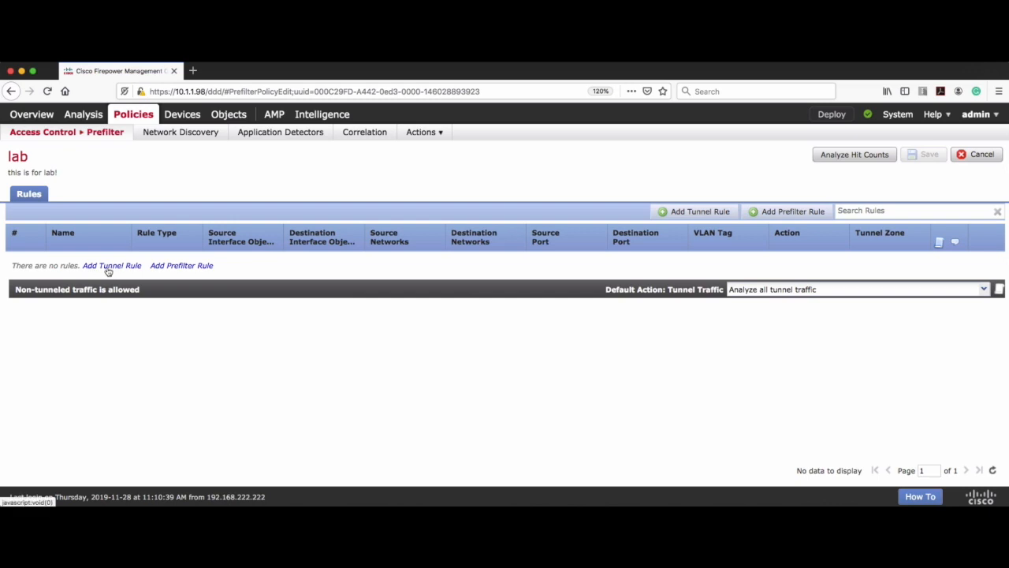
pyautogui.click(108, 267)
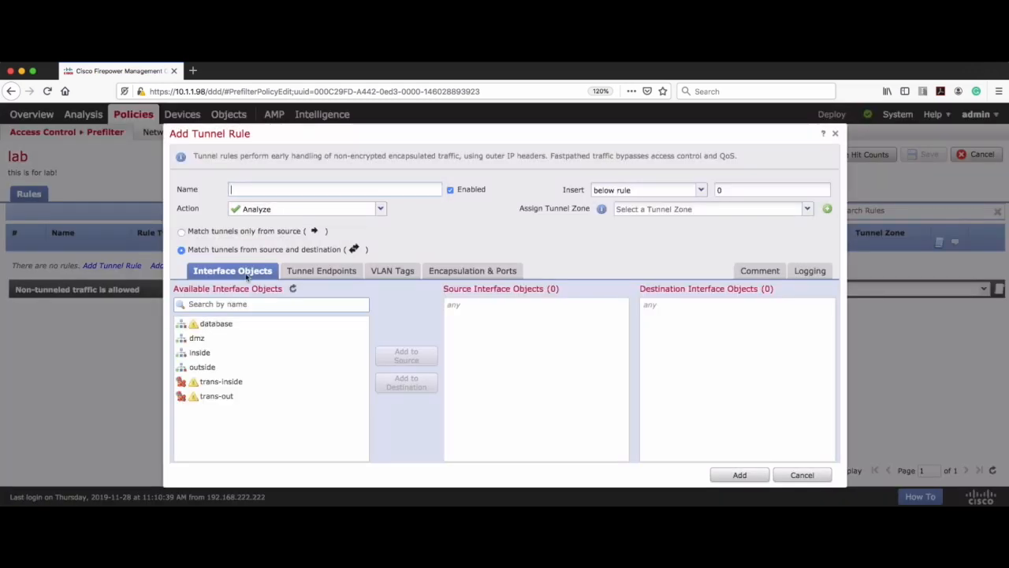
# Step: Set the tunnel rule's action to Block and name it "Block_GRE"
pyautogui.click(373, 209)
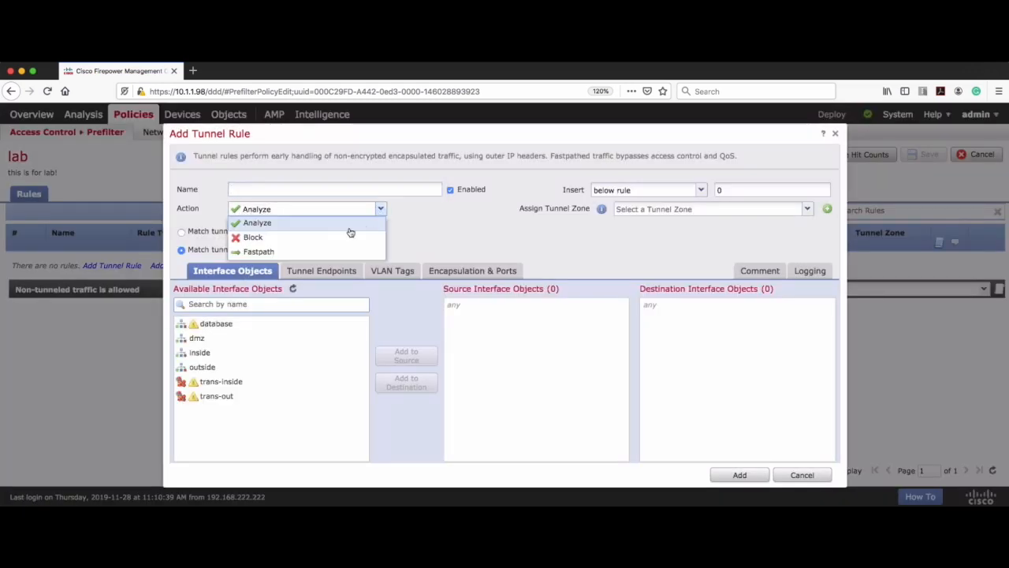
pyautogui.click(266, 240)
pyautogui.click(345, 192)
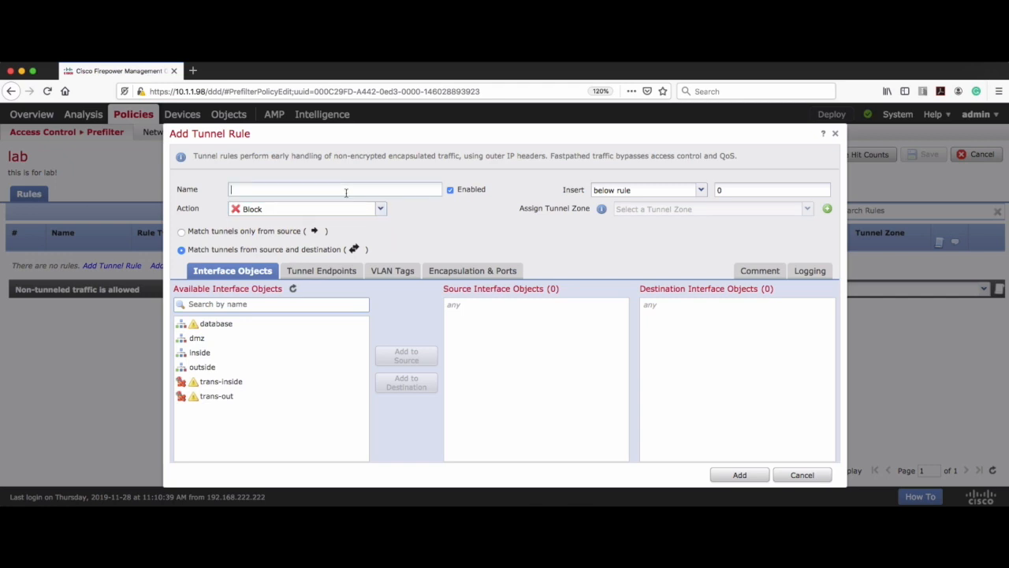
pyautogui.write('Block_GRE')
# Step: Highlight the source-and-destination matching option and enable logging at the beginning of connection for the tunnel rule
pyautogui.moveTo(232, 250); pyautogui.dragTo(321, 252)
pyautogui.click(323, 251)
pyautogui.click(810, 270)
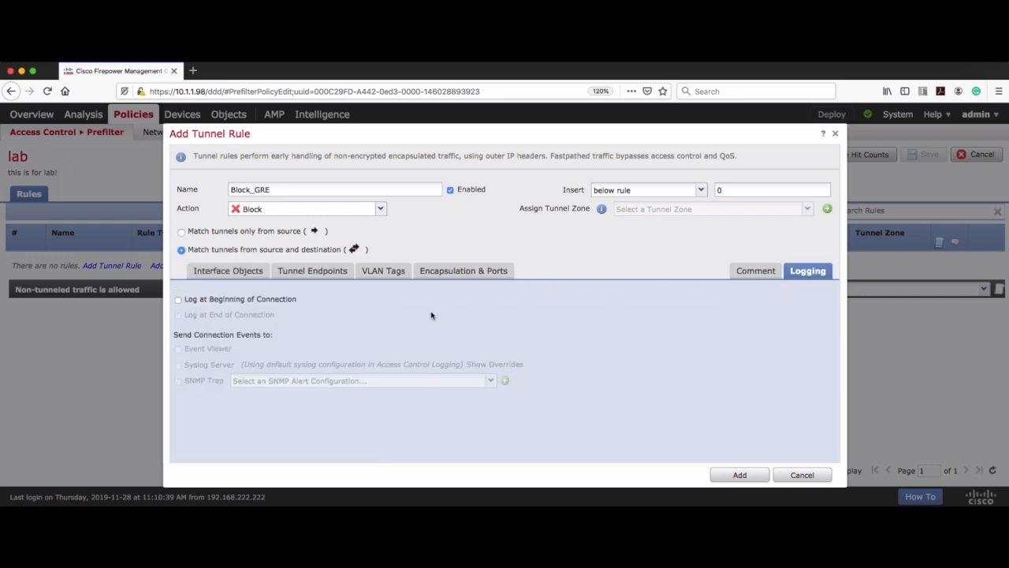
pyautogui.click(178, 300)
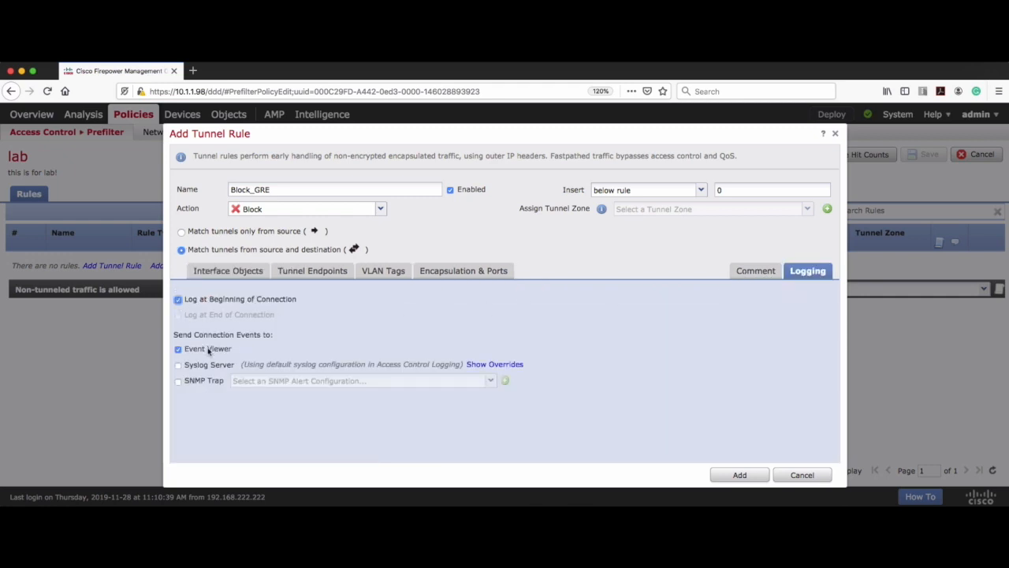
# Step: Select GRE, IP-in-IP, IPv6-in-IP and Teredo Port (3544) as the rule's encapsulation protocols
pyautogui.click(465, 273)
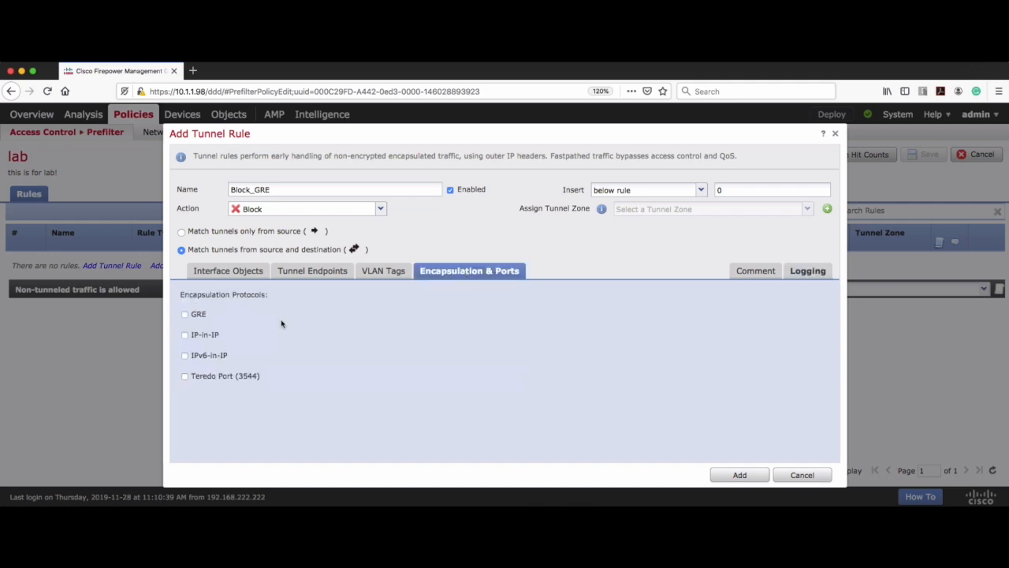
pyautogui.moveTo(195, 297); pyautogui.dragTo(260, 295)
pyautogui.click(185, 314)
pyautogui.click(185, 334)
pyautogui.click(184, 355)
pyautogui.click(184, 376)
# Step: Annotate the encapsulation protocols with "clear text tunnel" and a boxed, crossed-out "IPSec", and clear the annotations
pyautogui.moveTo(506, 309)
pyautogui.mouseDown()
pyautogui.moveTo(541, 332)
pyautogui.moveTo(595, 323)
pyautogui.moveTo(682, 334)
pyautogui.moveTo(701, 318)
pyautogui.moveTo(706, 344)
pyautogui.mouseUp()
pyautogui.moveTo(454, 317)
pyautogui.mouseDown()
pyautogui.moveTo(266, 325)
pyautogui.moveTo(261, 393)
pyautogui.mouseUp()
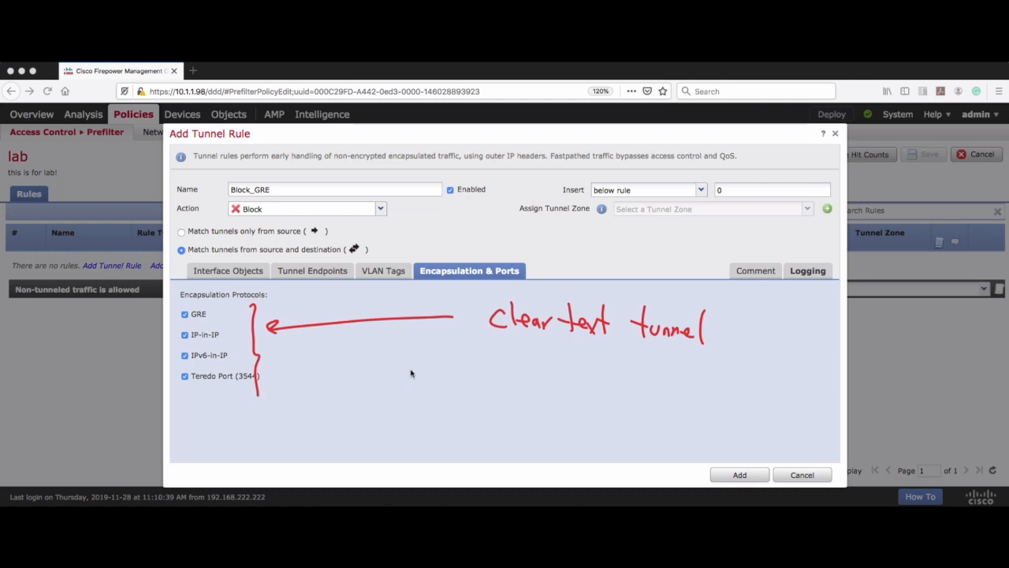
pyautogui.moveTo(418, 361)
pyautogui.mouseDown()
pyautogui.moveTo(420, 394)
pyautogui.moveTo(438, 370)
pyautogui.moveTo(447, 386)
pyautogui.moveTo(476, 386)
pyautogui.mouseUp()
pyautogui.moveTo(505, 366)
pyautogui.mouseDown()
pyautogui.moveTo(488, 393)
pyautogui.moveTo(505, 393)
pyautogui.mouseUp()
pyautogui.moveTo(383, 365); pyautogui.dragTo(400, 386)
pyautogui.moveTo(492, 410)
pyautogui.mouseDown()
pyautogui.moveTo(386, 336)
pyautogui.moveTo(507, 418)
pyautogui.mouseUp()
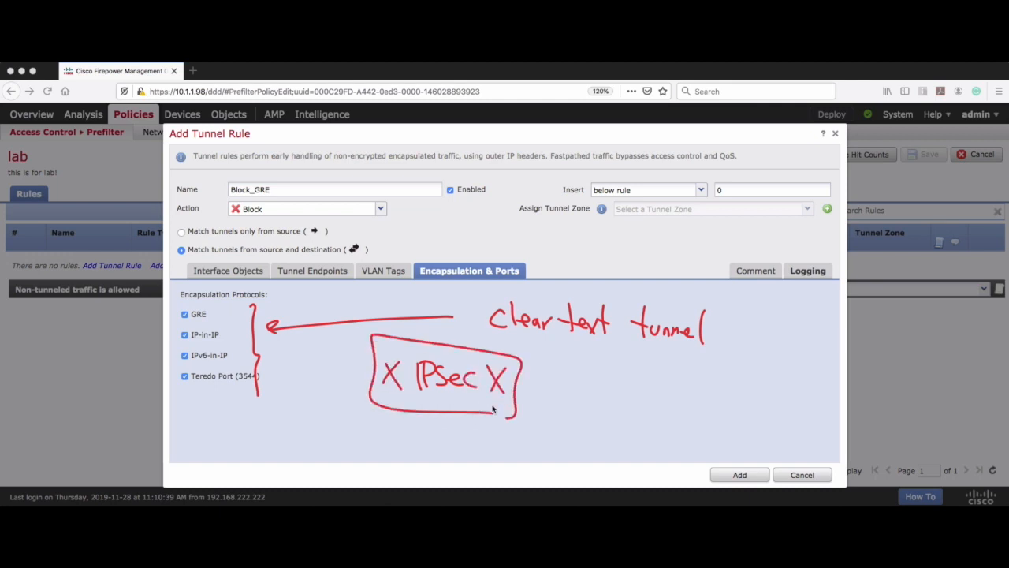
pyautogui.press('Escape')
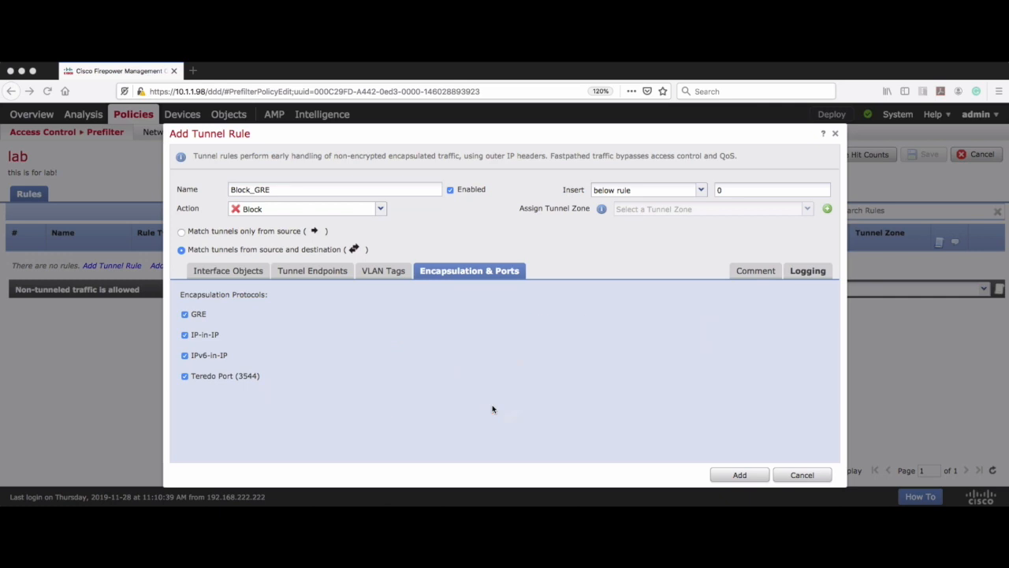
# Step: Add the tunnel rule, and save the LAB access control policy with "lab" as its prefilter policy
pyautogui.click(743, 476)
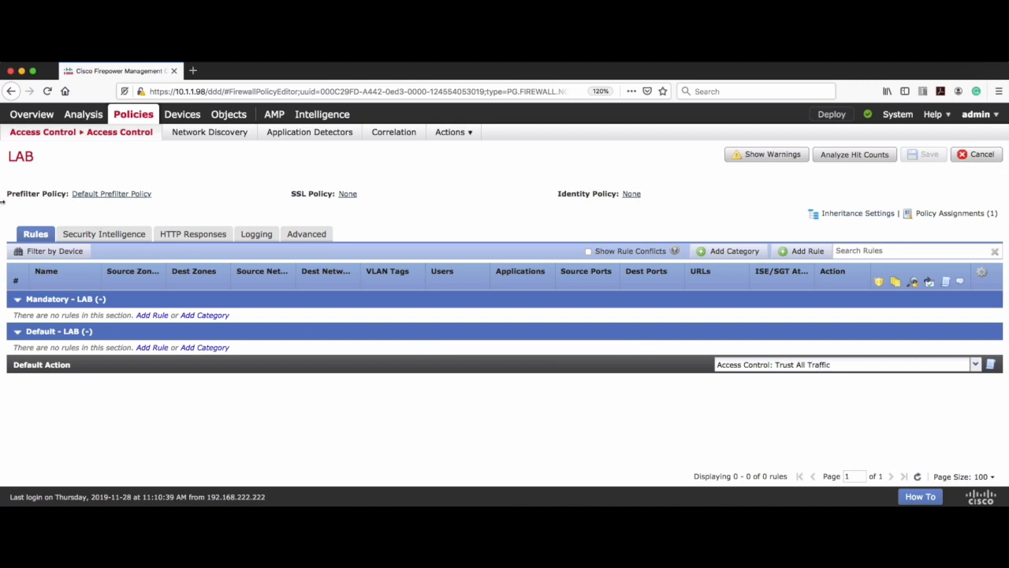
pyautogui.click(96, 195)
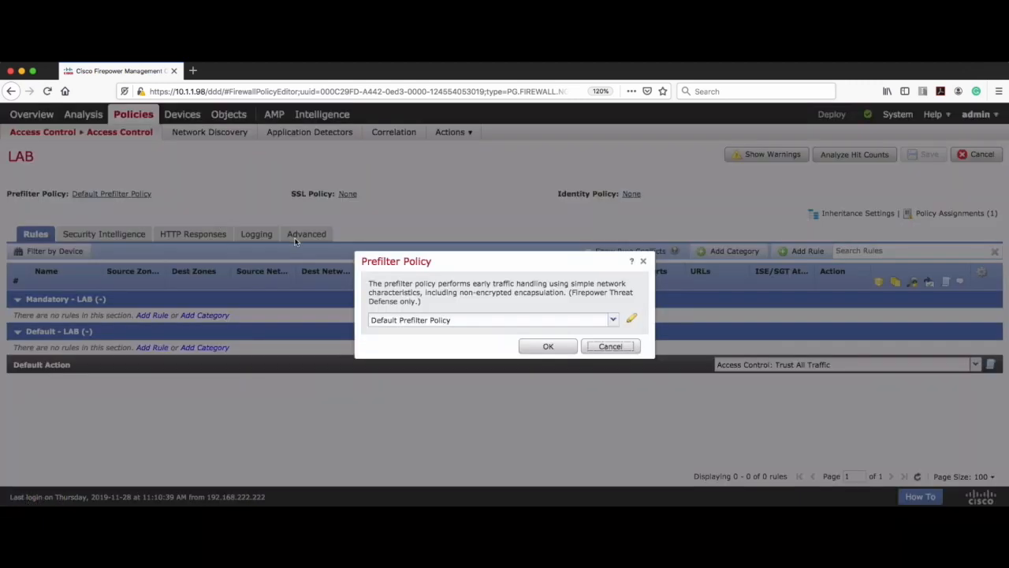
pyautogui.click(470, 320)
pyautogui.click(392, 333)
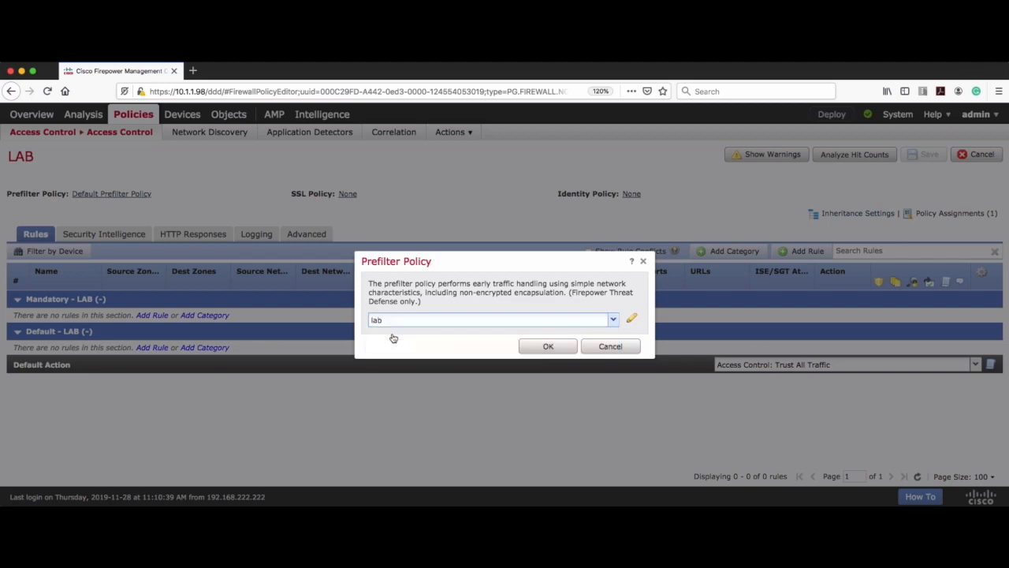
pyautogui.click(548, 346)
pyautogui.click(925, 156)
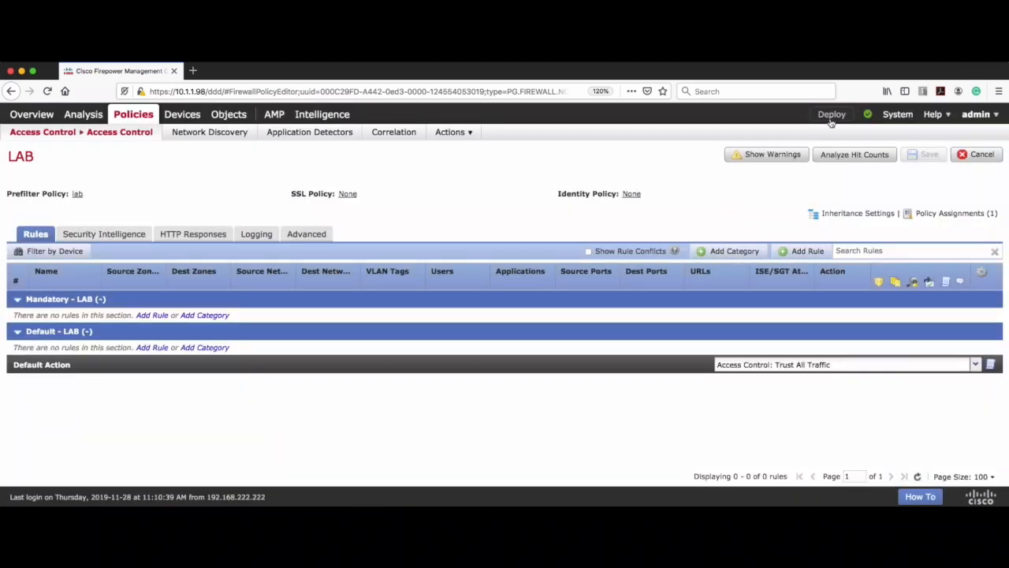
# Step: Deploy the policy changes to the FTD_class device, proceeding despite the access control policy warning
pyautogui.click(832, 114)
pyautogui.click(210, 156)
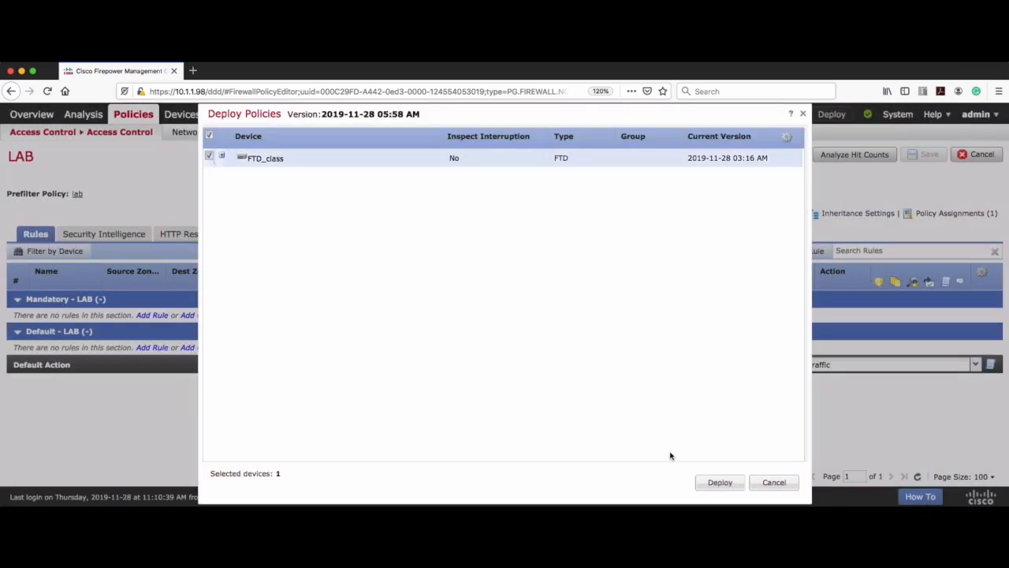
pyautogui.click(720, 482)
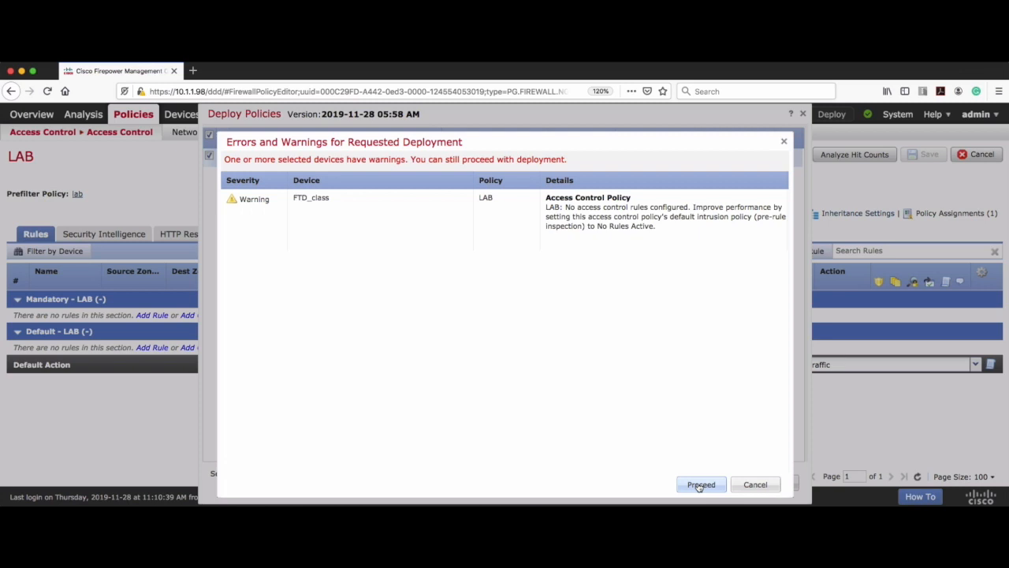
pyautogui.click(631, 210)
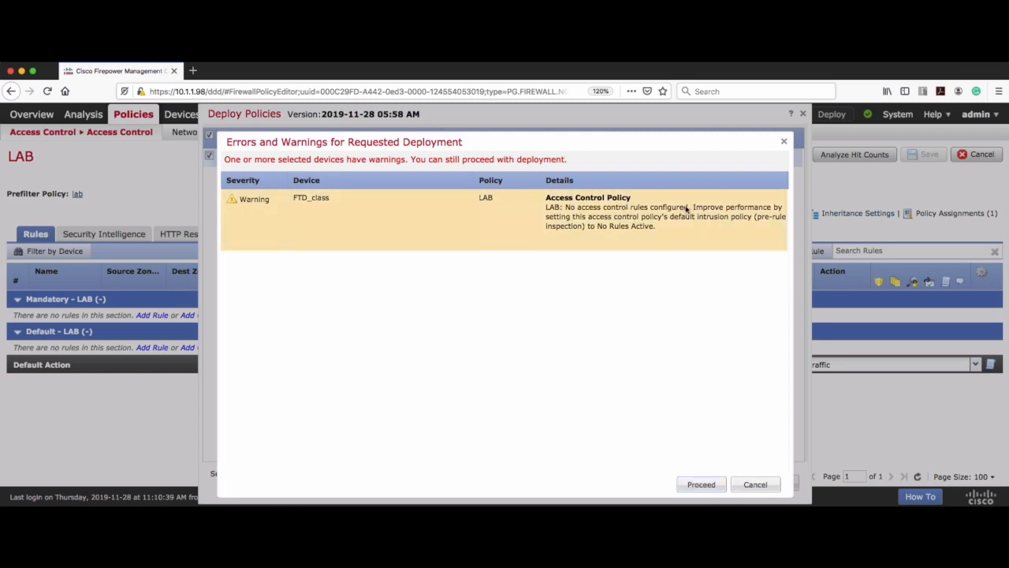
pyautogui.click(701, 485)
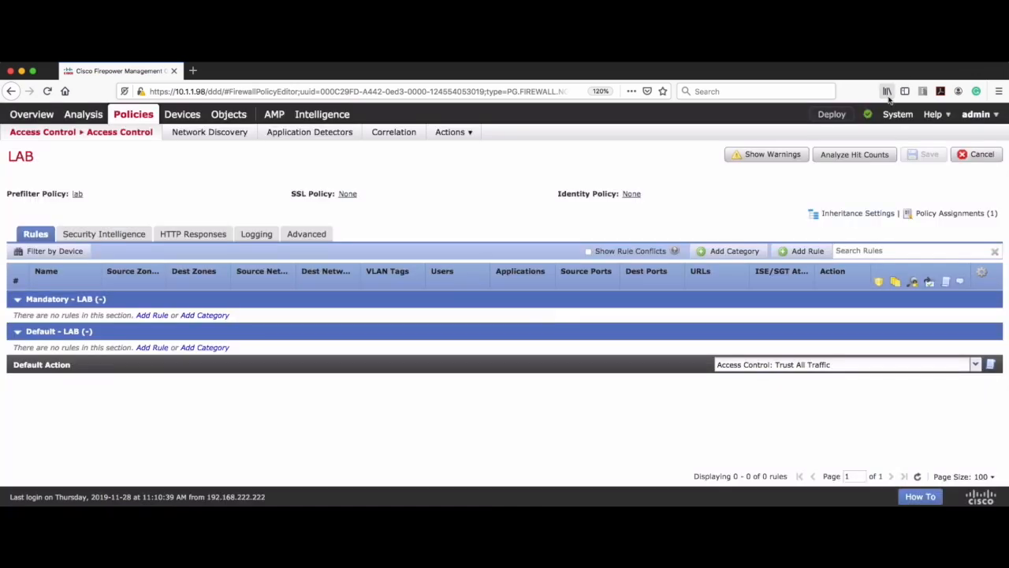
# Step: Check the deployment status of FTD_class in the deploy window and the deployment notifications
pyautogui.click(868, 117)
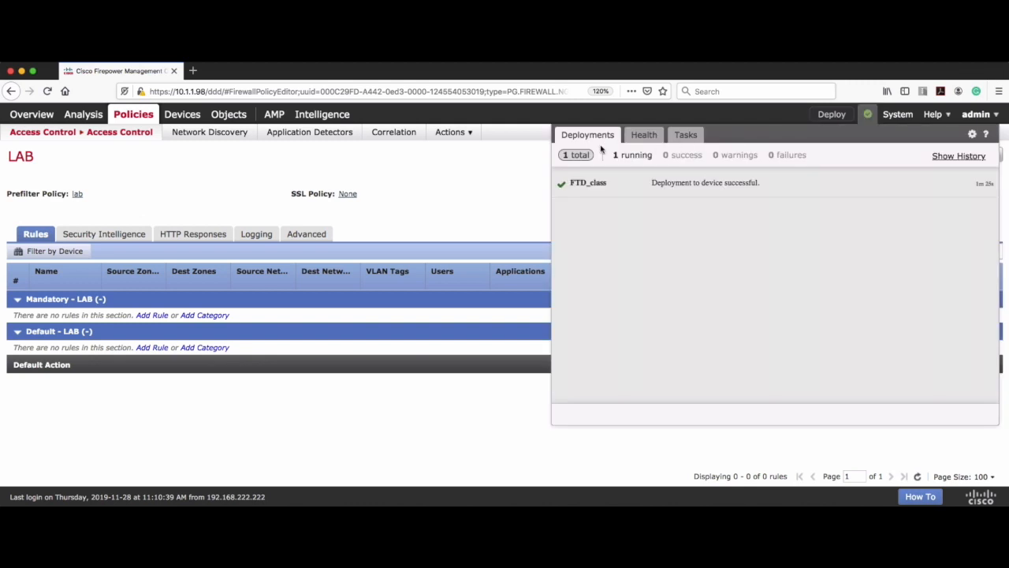
pyautogui.click(832, 114)
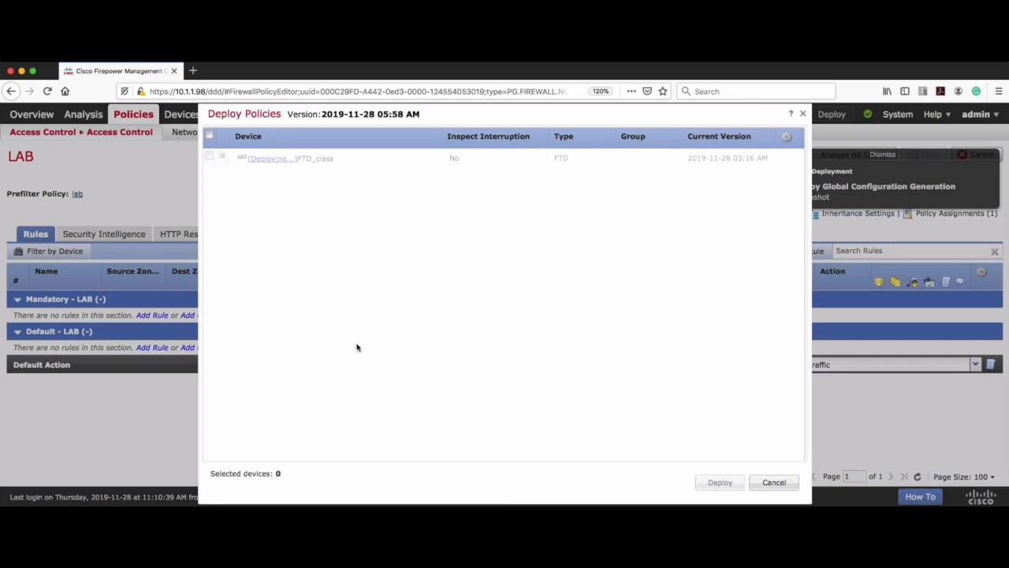
pyautogui.click(803, 113)
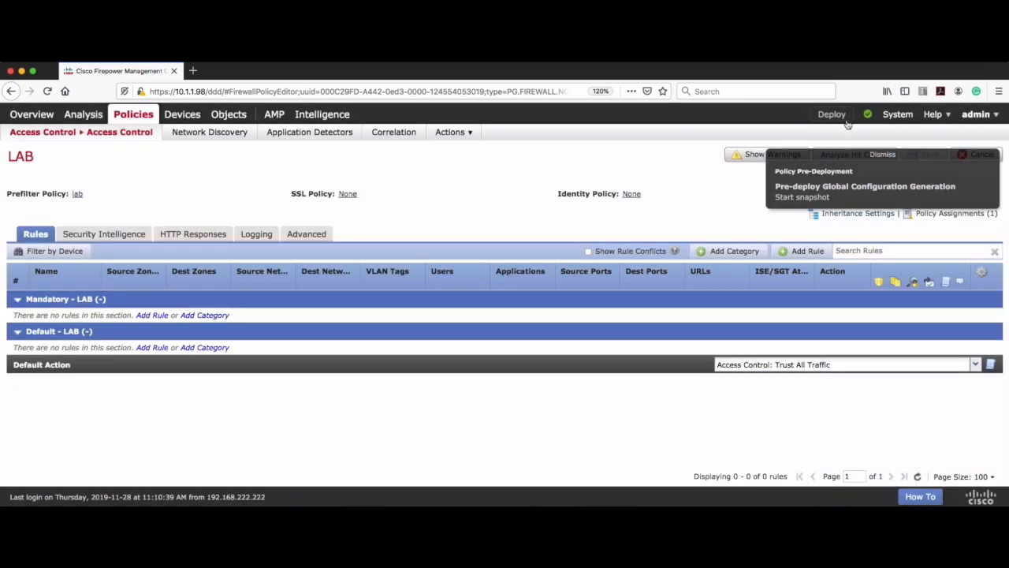
pyautogui.click(867, 116)
pyautogui.click(642, 139)
pyautogui.click(576, 138)
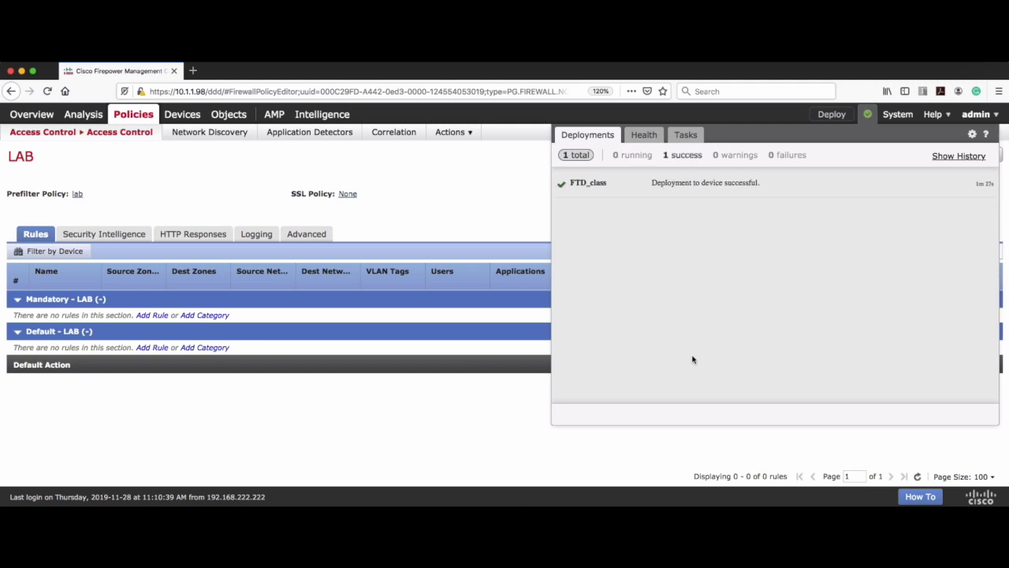
pyautogui.click(487, 226)
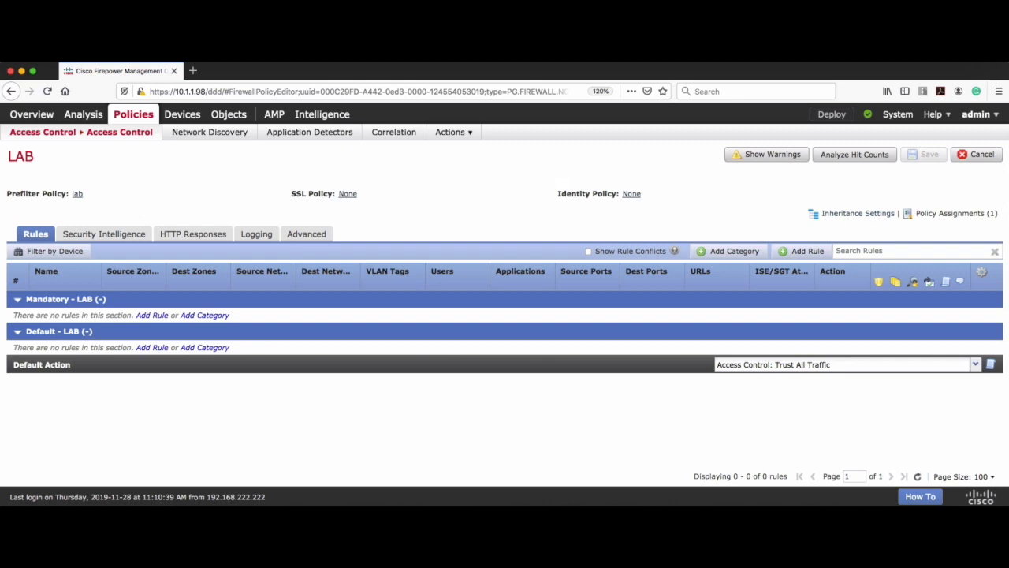
# Step: Switch to the terminal with the csr-server session, and widen and reposition its window
pyautogui.click(872, 517)
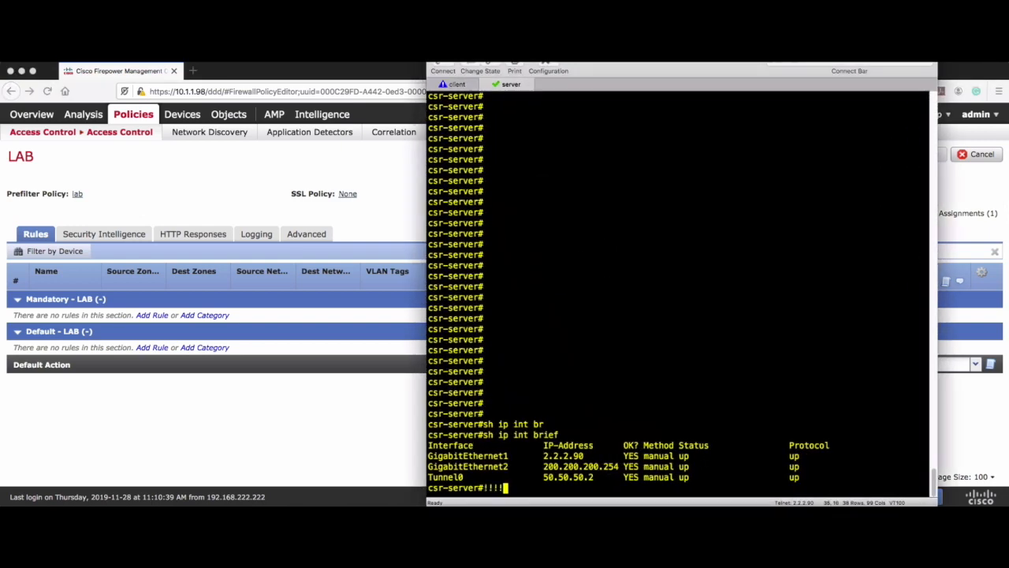
pyautogui.moveTo(678, 71); pyautogui.dragTo(494, 49)
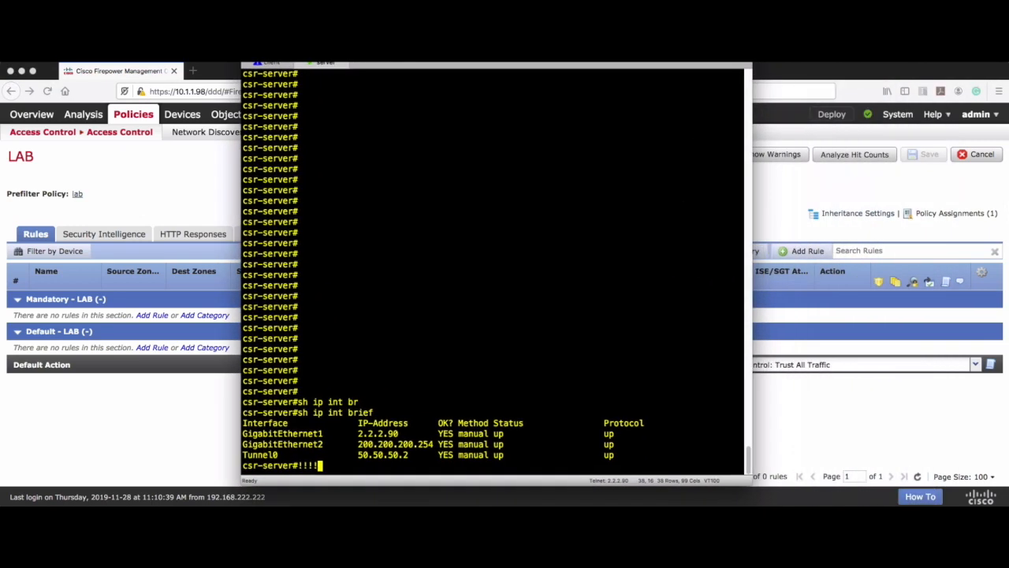
pyautogui.moveTo(747, 483); pyautogui.dragTo(969, 447)
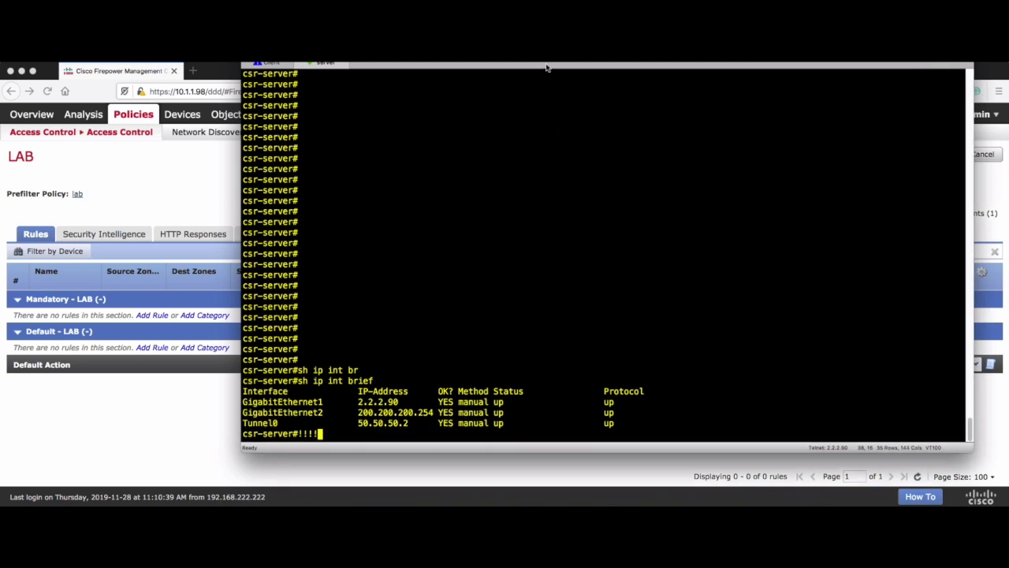
pyautogui.moveTo(545, 68); pyautogui.dragTo(459, 68)
# Step: Clear the stray exclamation marks at the csr-server prompt and run "sh ip int brief"
pyautogui.press('BackSpace')
pyautogui.press('BackSpace')
pyautogui.press('BackSpace')
pyautogui.press('BackSpace')
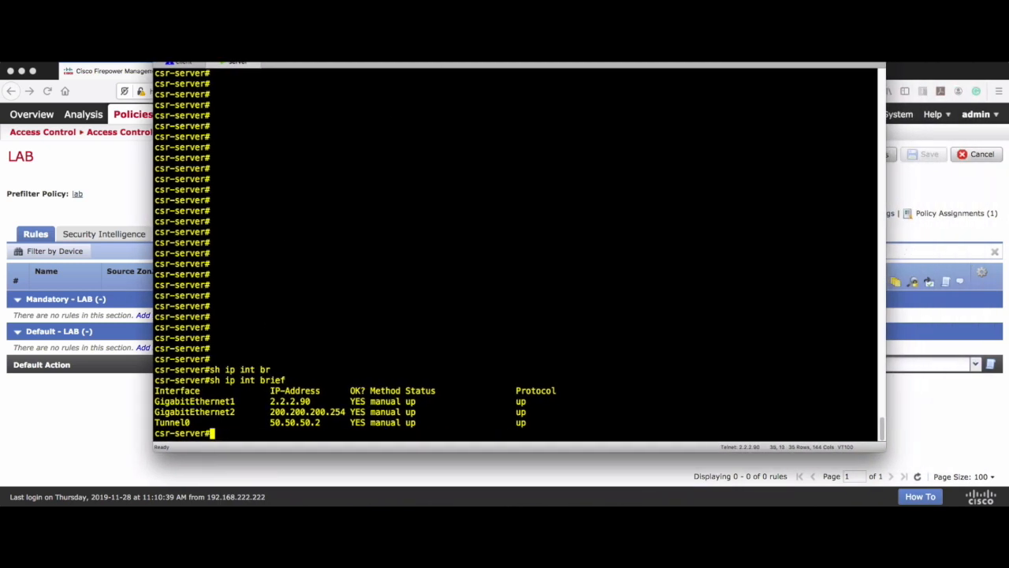
pyautogui.write('sh ip int br')
pyautogui.press('Return')
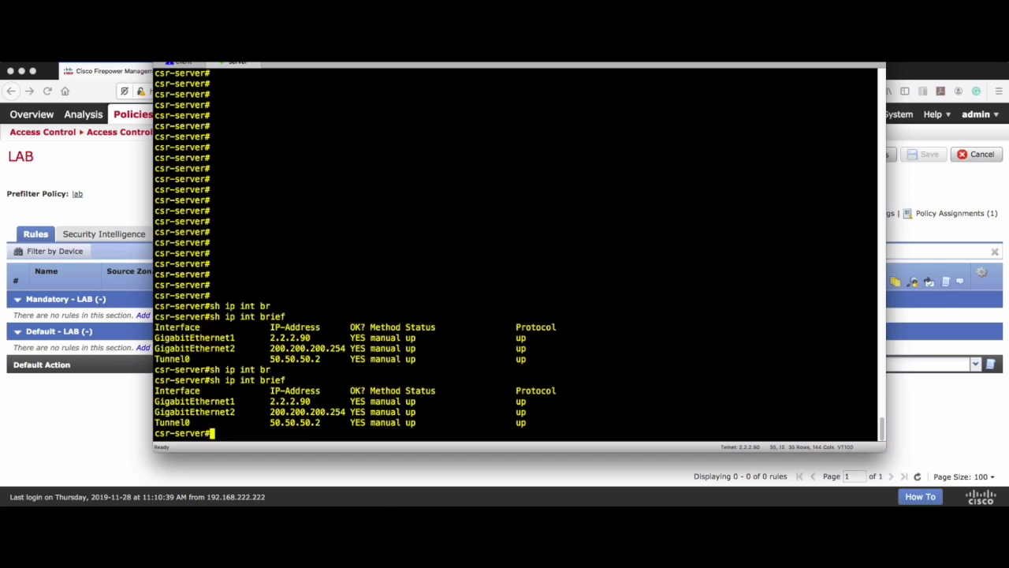
# Step: Switch to the csr-client session and run "sh ip int brief"
pyautogui.hotkey('ctrl', 'Tab')
pyautogui.write('sh ip int btr')
pyautogui.press('Tab')
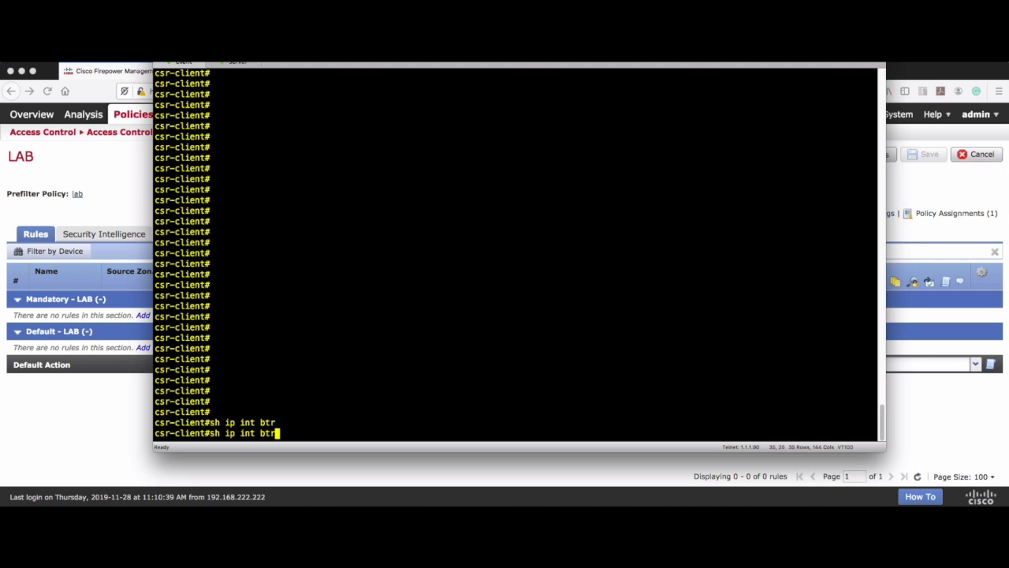
pyautogui.write('r')
pyautogui.press('Tab')
pyautogui.press('Return')
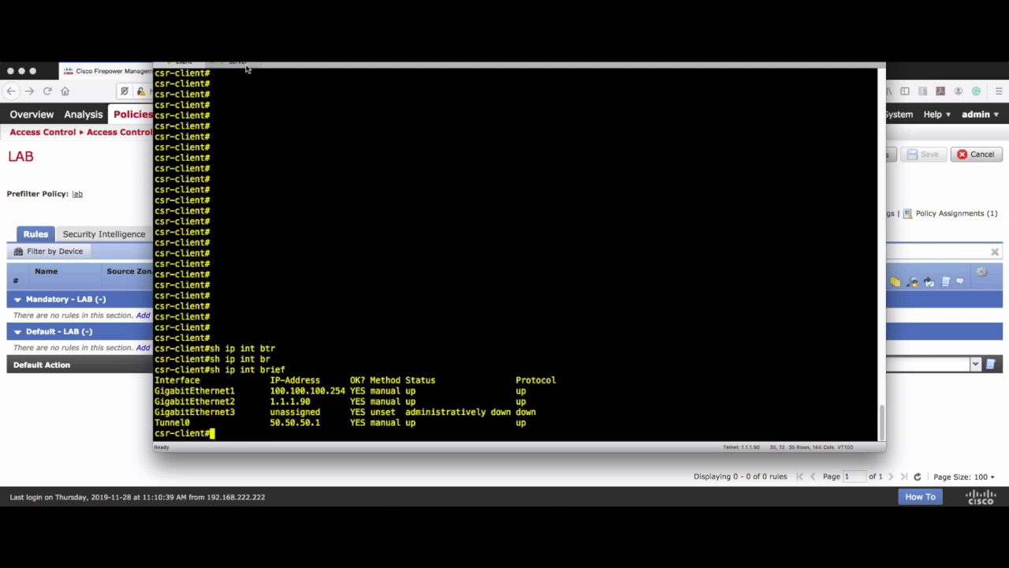
# Step: Highlight Tunnel0's IP address in the csr-server output, return to the csr-client session and reposition the terminal window
pyautogui.hotkey('ctrl', 'Tab')
pyautogui.moveTo(279, 422); pyautogui.dragTo(320, 422)
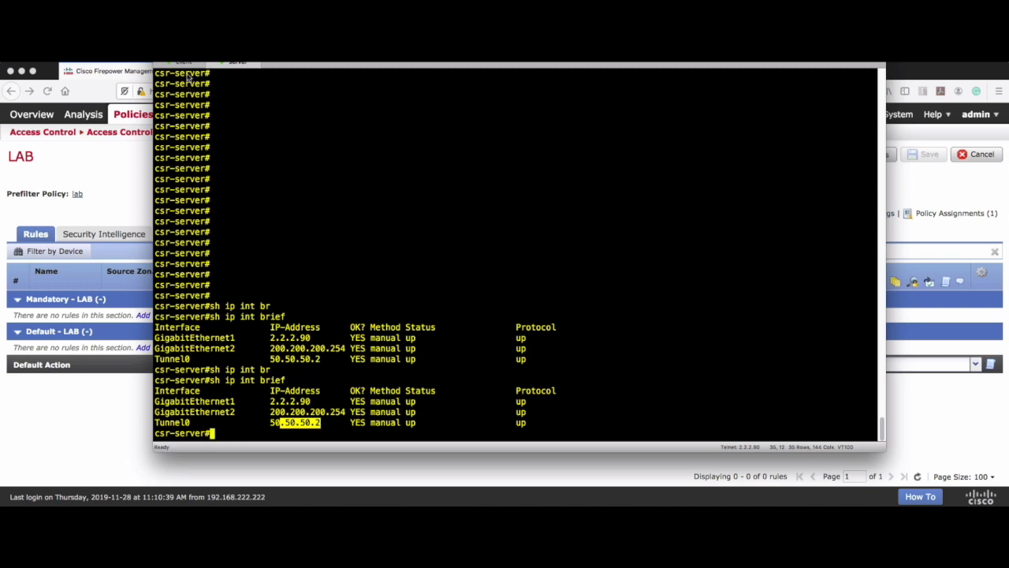
pyautogui.hotkey('ctrl', 'Tab')
pyautogui.moveTo(276, 52); pyautogui.dragTo(225, 59)
pyautogui.moveTo(461, 50); pyautogui.dragTo(453, 64)
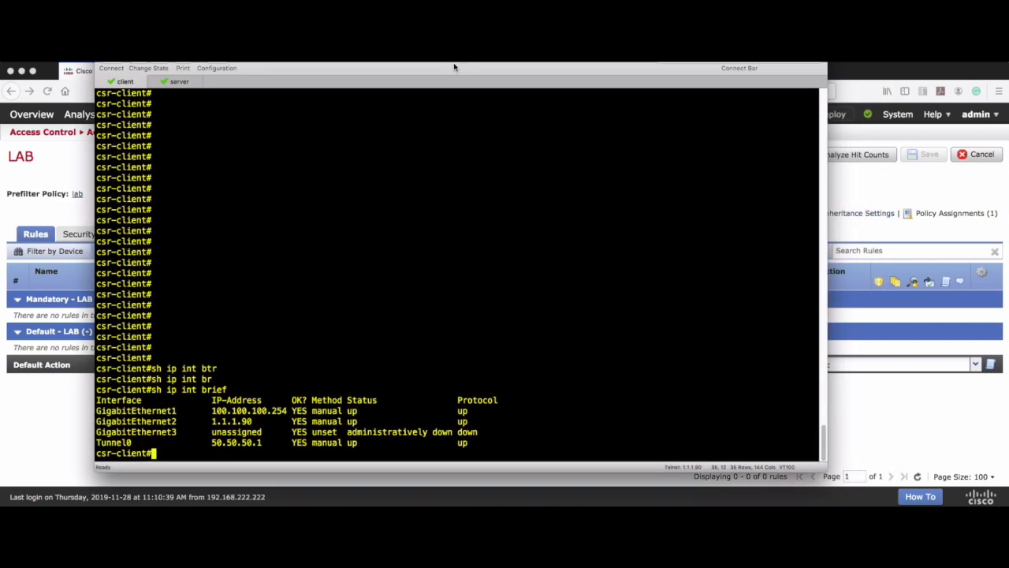
# Step: Run a ping to 50.50.50.2 from the csr-client session and highlight the echo result line
pyautogui.write('ping 5050')
pyautogui.press('BackSpace')
pyautogui.write('.50.50.2')
pyautogui.press('Return')
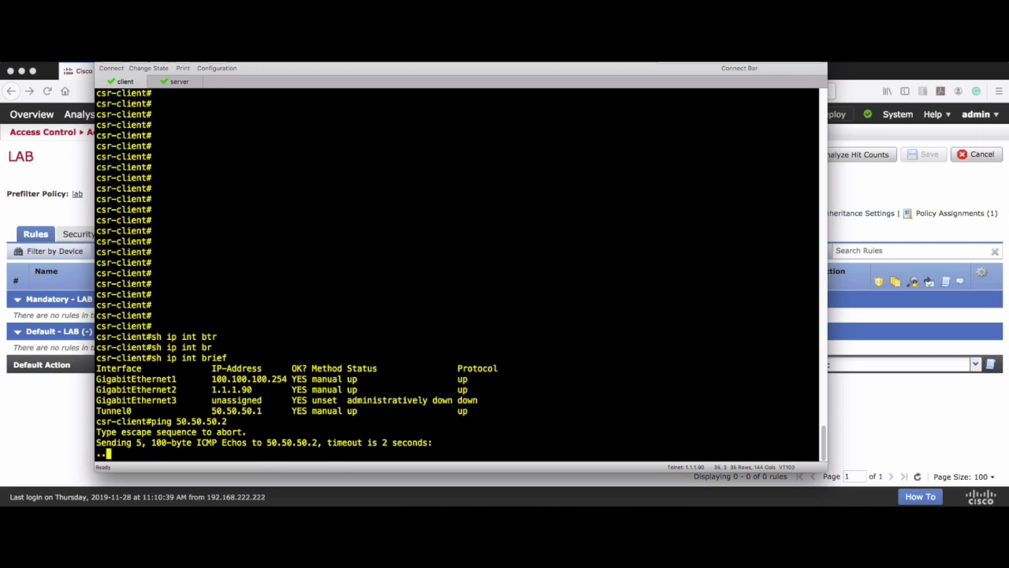
pyautogui.moveTo(110, 456); pyautogui.dragTo(101, 458)
# Step: Switch to the Windows client's Command Prompt, point out the earlier trace hops and ping 200.200.200.1
pyautogui.click(891, 505)
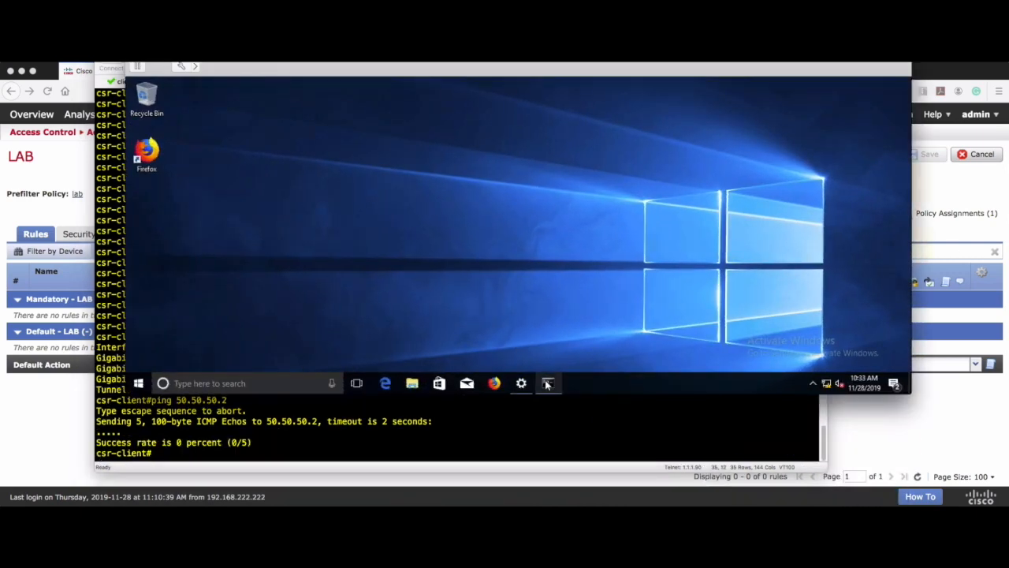
pyautogui.click(548, 383)
pyautogui.moveTo(341, 312); pyautogui.dragTo(383, 315)
pyautogui.click(345, 327)
pyautogui.write('ping')
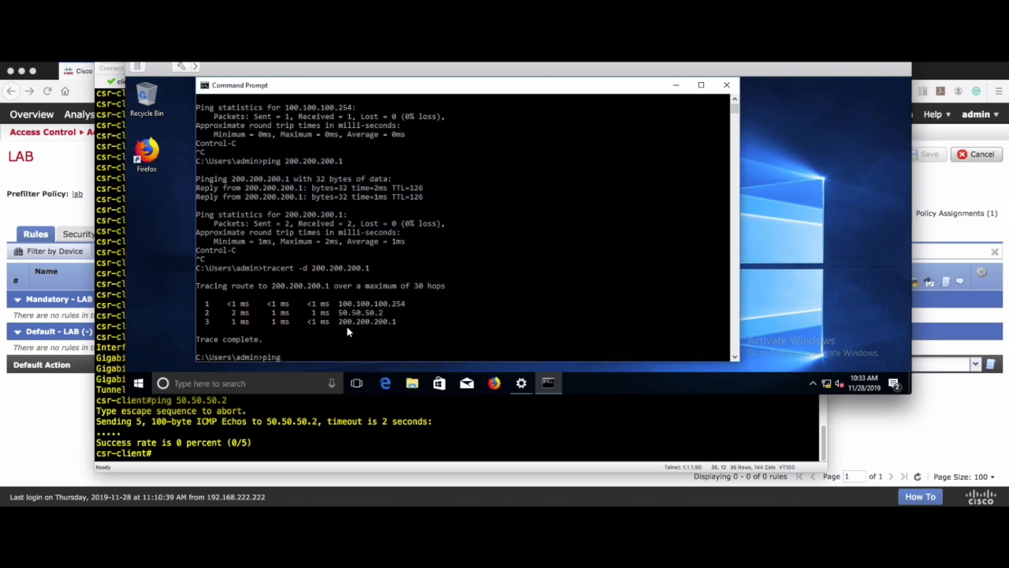
pyautogui.write(' 200.200.200.1')
pyautogui.press('Return')
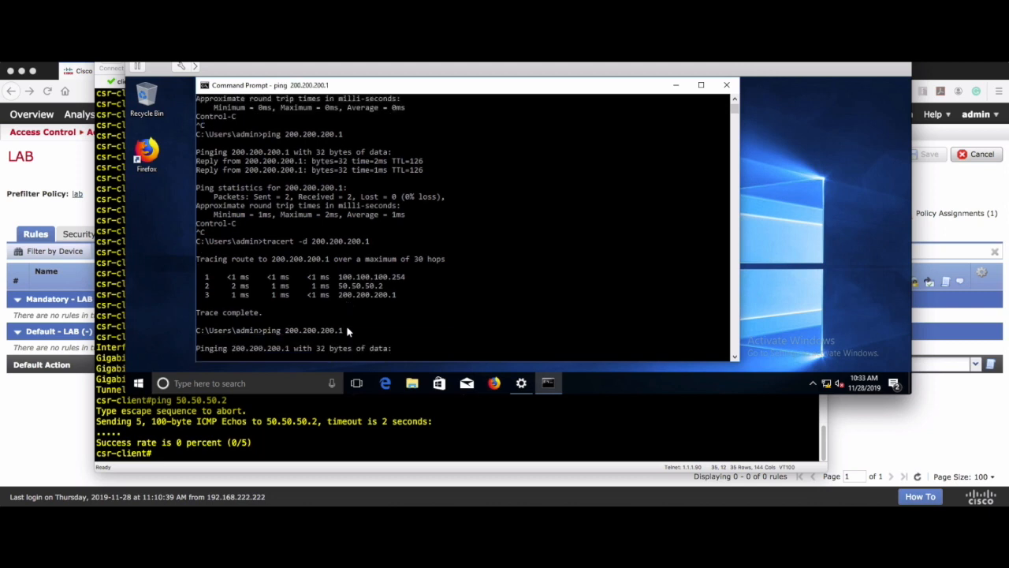
# Step: Return to the Firepower Management Center browser, open the connection events and look through the list
pyautogui.click(58, 409)
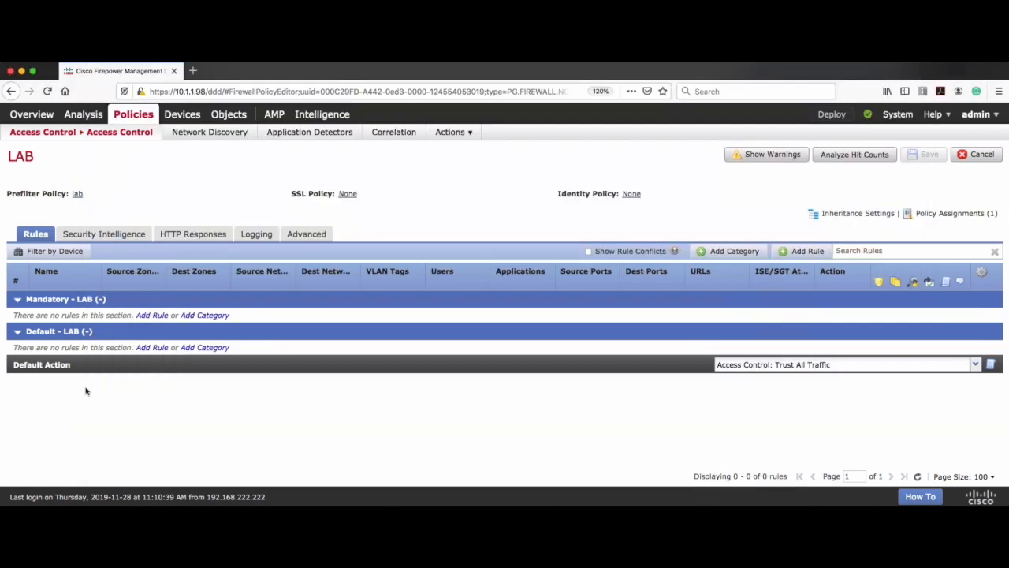
pyautogui.moveTo(88, 120)
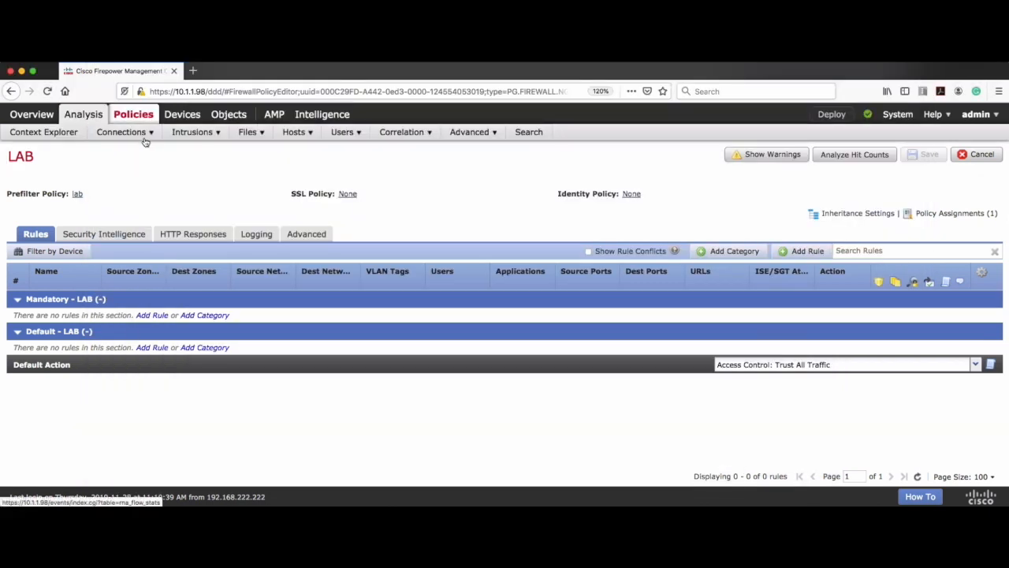
pyautogui.click(125, 150)
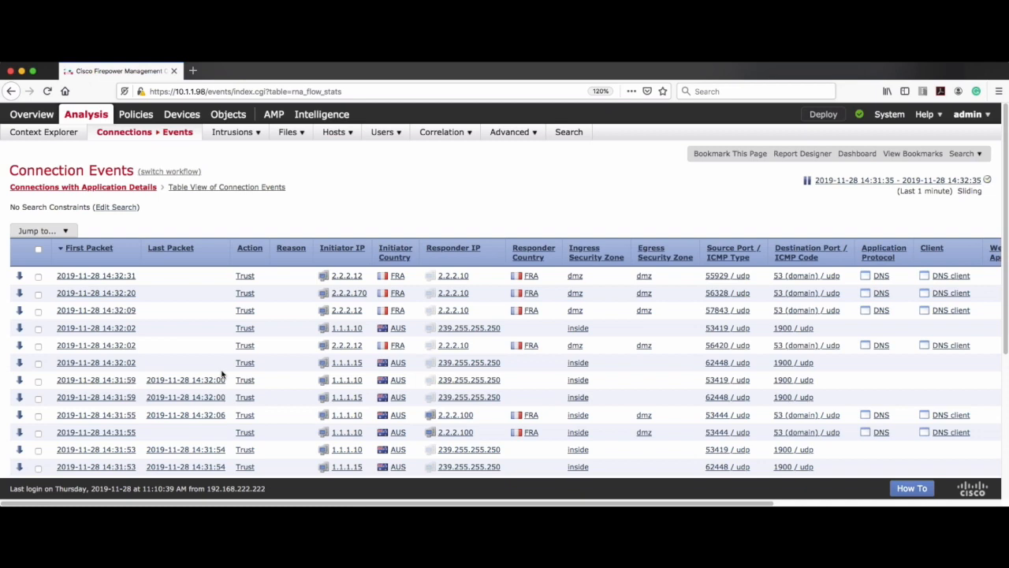
pyautogui.scroll(-5, 263, 369)
pyautogui.scroll(5, 262, 369)
# Step: Search the connection events with initiator IP 100.100.100.1 as the networking constraint
pyautogui.click(116, 207)
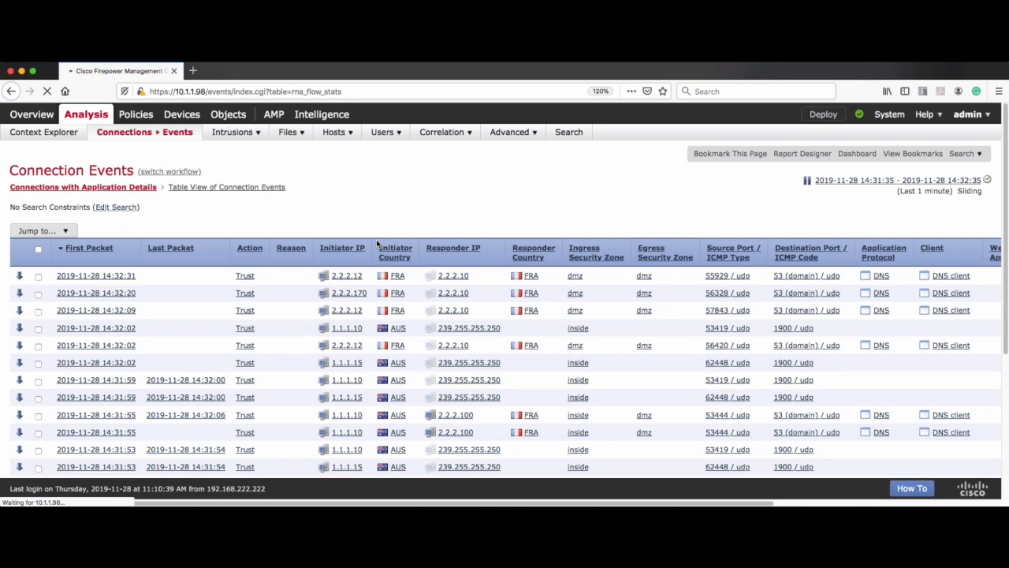
pyautogui.scroll(-5, 462, 327)
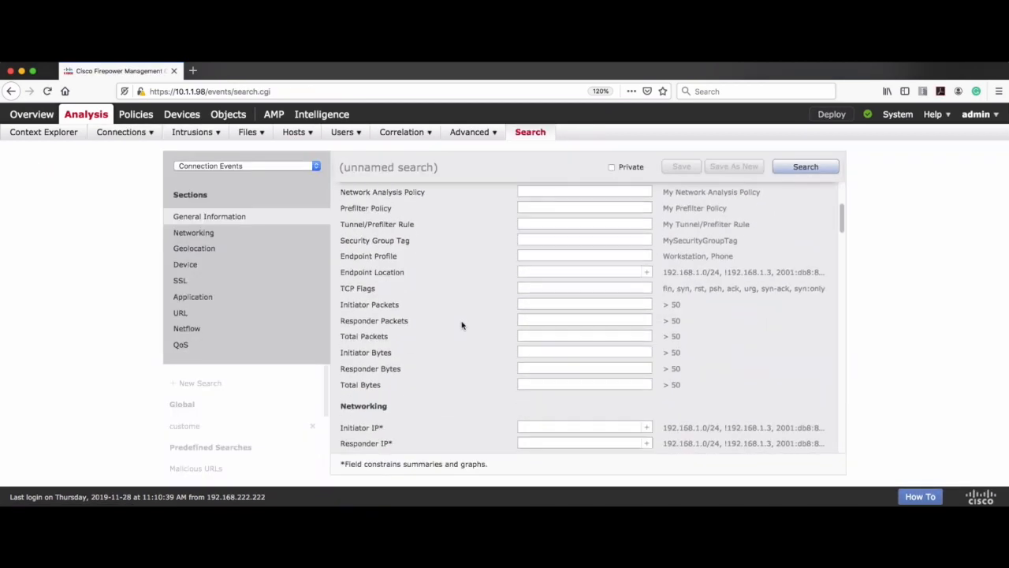
pyautogui.click(228, 238)
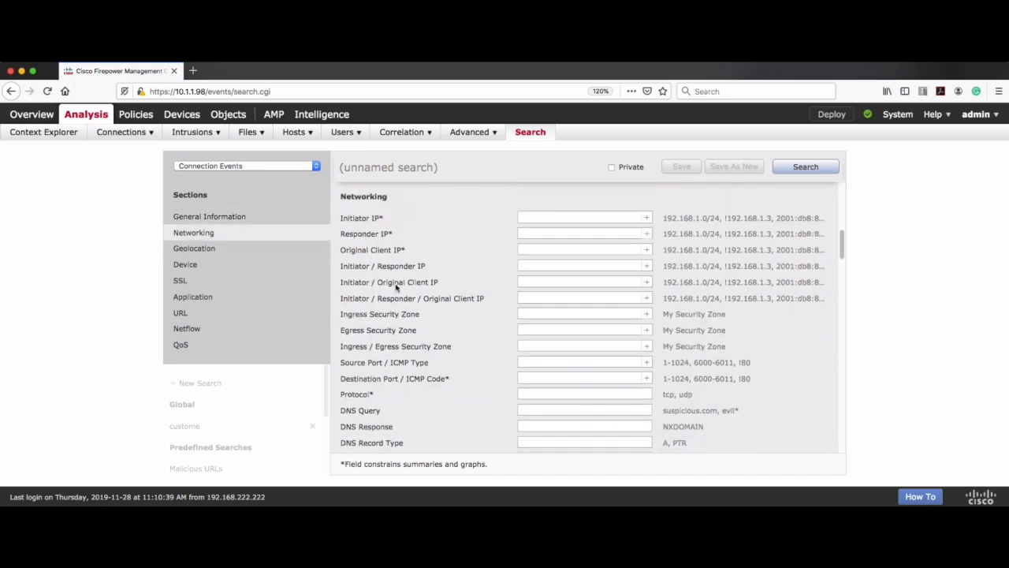
pyautogui.click(535, 220)
pyautogui.write('100.100.100.1')
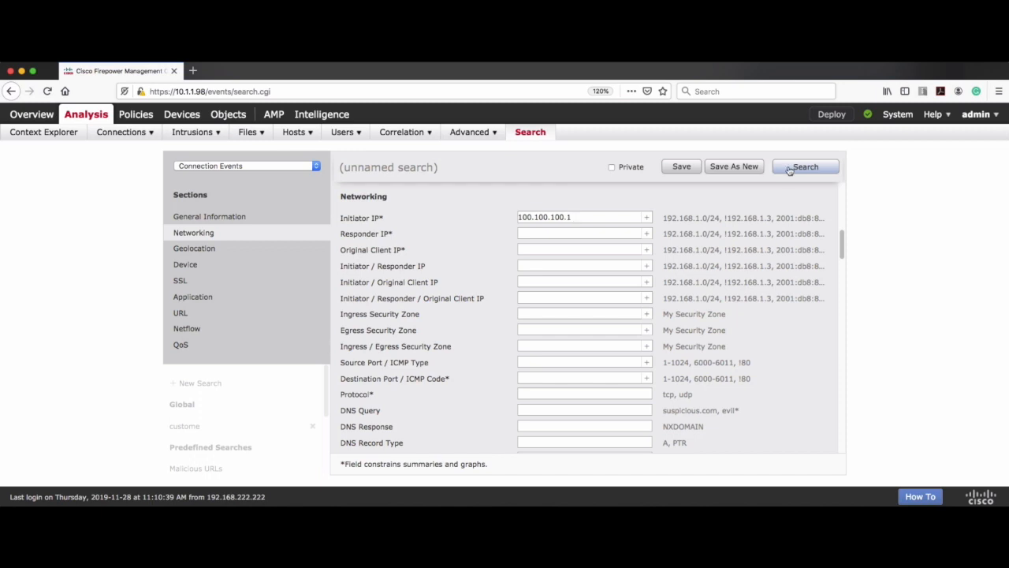
pyautogui.click(789, 170)
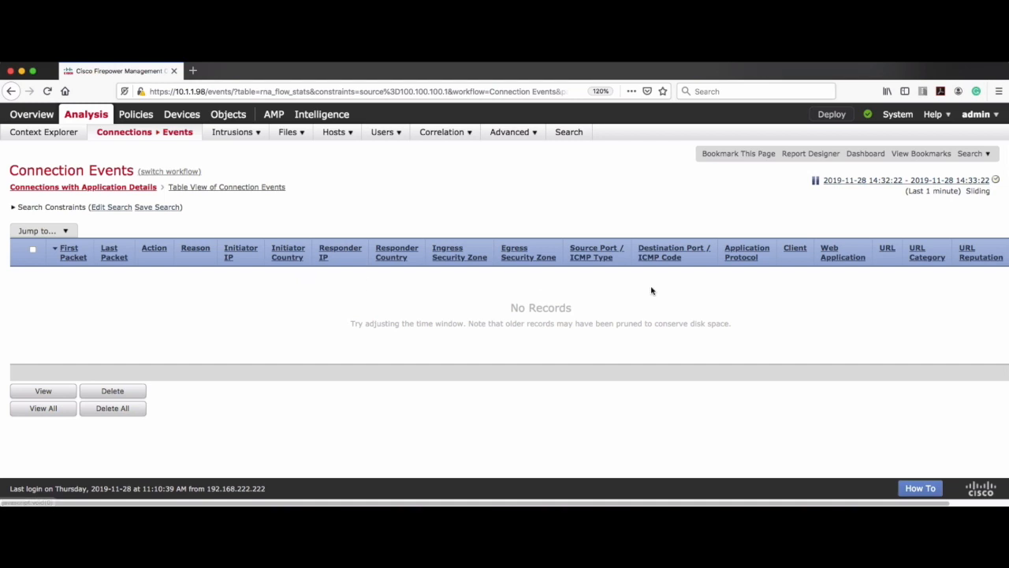
# Step: Reopen the event search for editing, and show the Tunnel0 running configuration in the csr-client terminal, highlighting its tunnel source
pyautogui.click(111, 207)
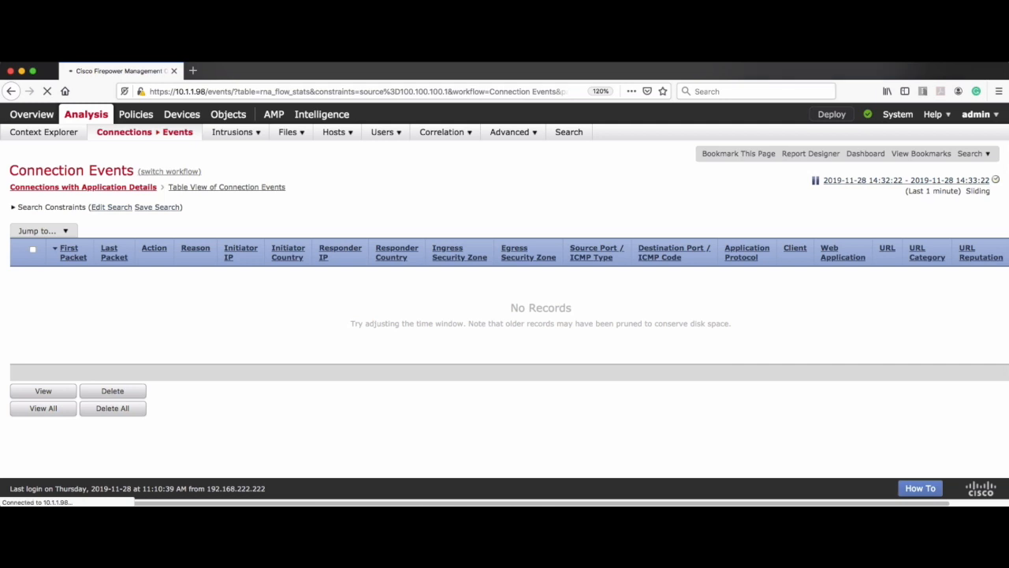
pyautogui.press('super+Tab')
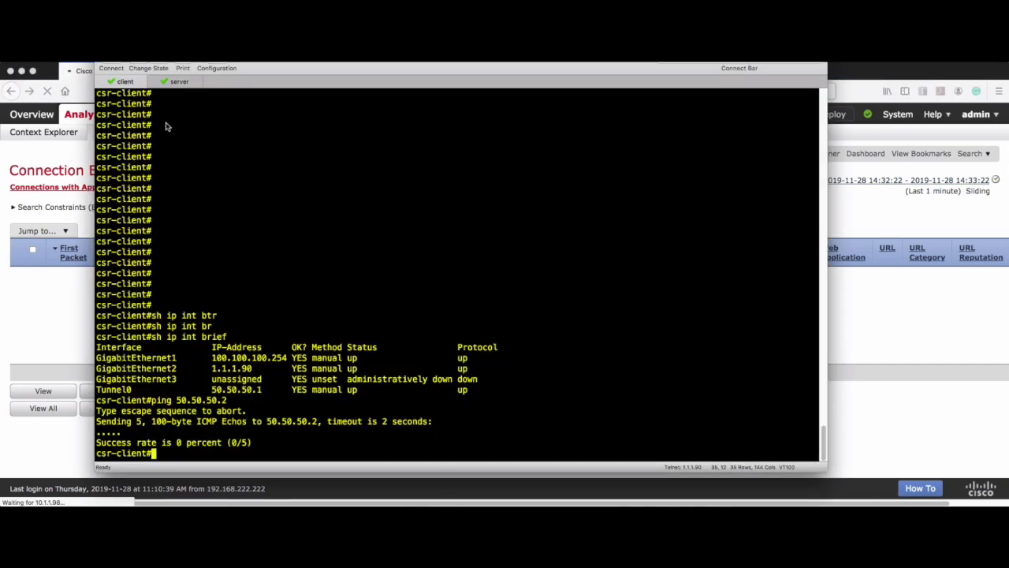
pyautogui.write('sh run int')
pyautogui.press('Tab')
pyautogui.write('tu')
pyautogui.press('Tab')
pyautogui.write('0')
pyautogui.press('Return')
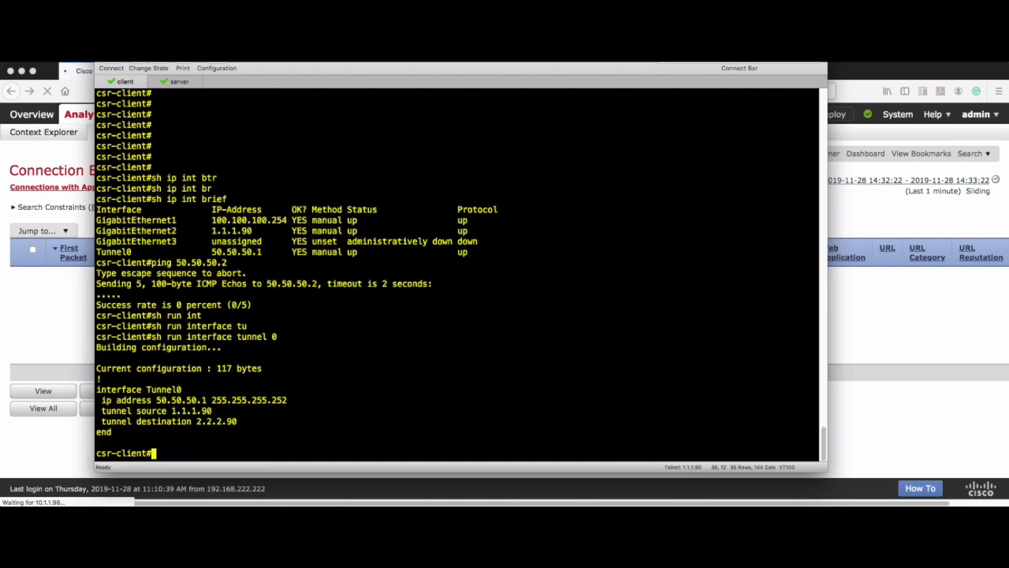
pyautogui.moveTo(171, 411); pyautogui.dragTo(212, 411)
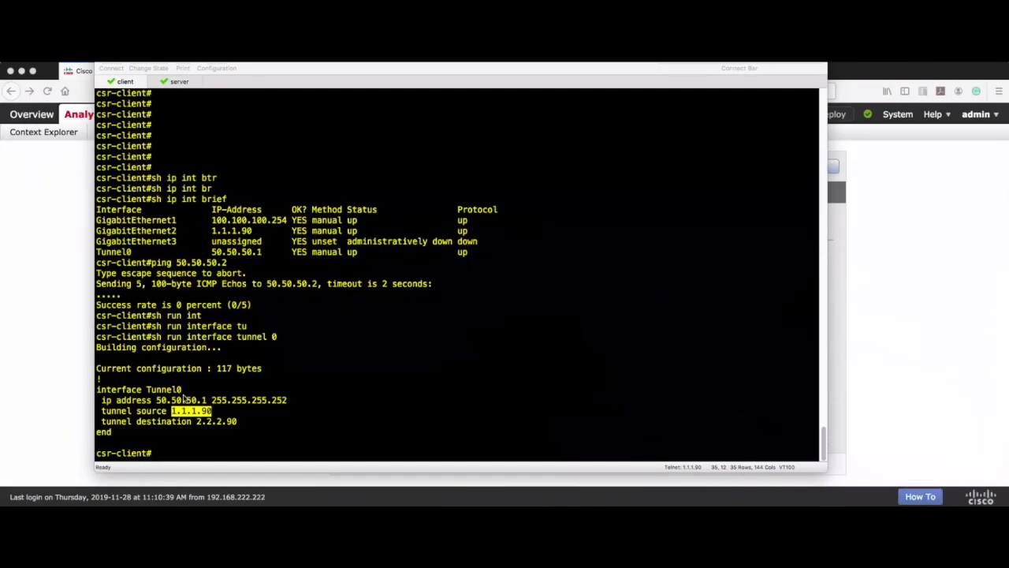
# Step: Back in the browser, search the connection events with 1.1.1.90 as the only initiator IP
pyautogui.click(64, 368)
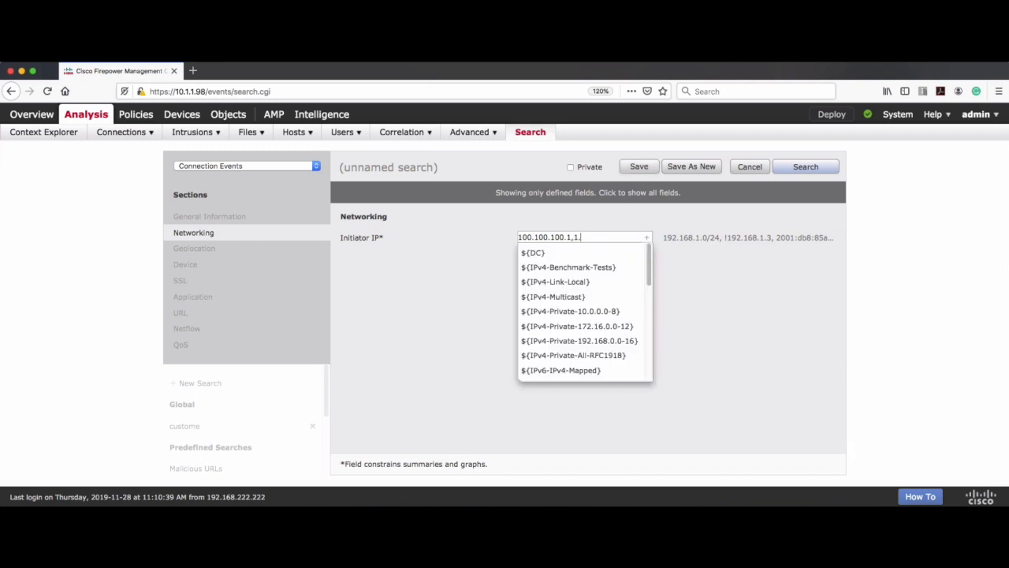
pyautogui.write('90')
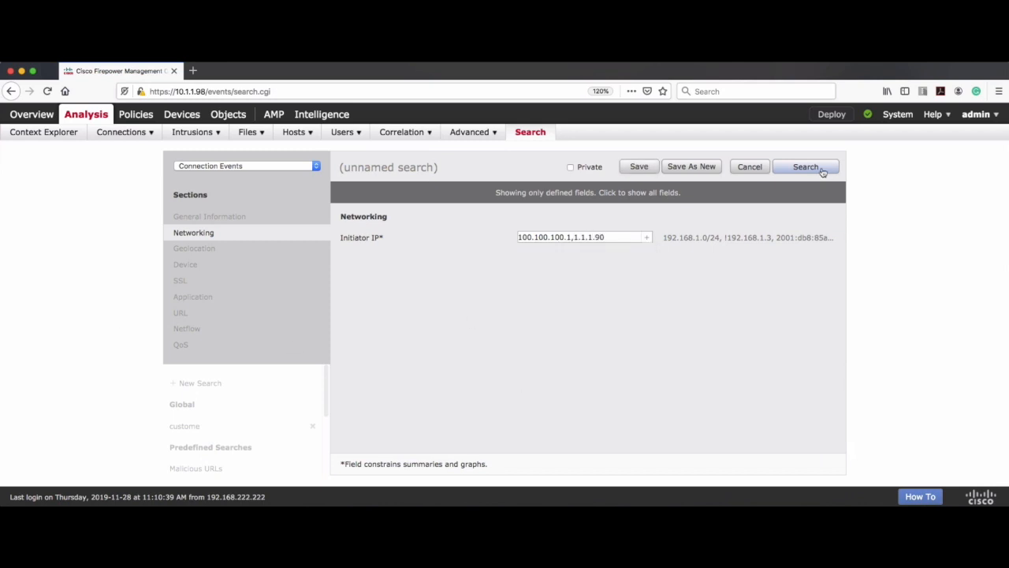
pyautogui.moveTo(573, 239); pyautogui.dragTo(495, 240)
pyautogui.press('BackSpace')
pyautogui.click(805, 172)
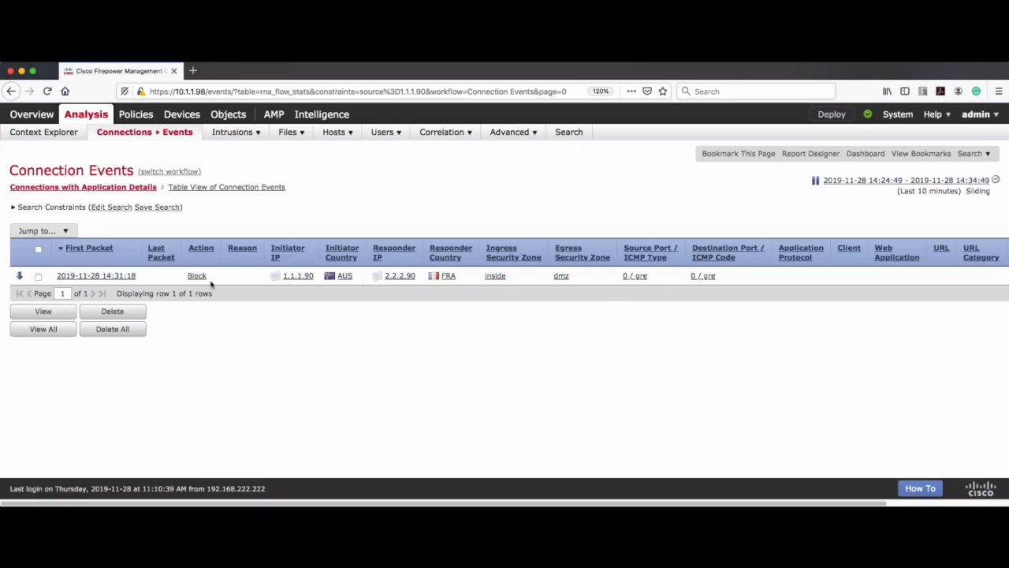
# Step: Examine the listed connection event's initiator IP, responder IP, source port and action
pyautogui.moveTo(290, 282); pyautogui.dragTo(311, 285)
pyautogui.click(416, 284)
pyautogui.moveTo(647, 281); pyautogui.dragTo(637, 283)
pyautogui.moveTo(217, 281); pyautogui.dragTo(187, 280)
# Step: In the terminal, highlight csr-client's tunnel endpoints, then run "sh run int tu 0" on csr-server and highlight its tunnel endpoints
pyautogui.press('super+Tab')
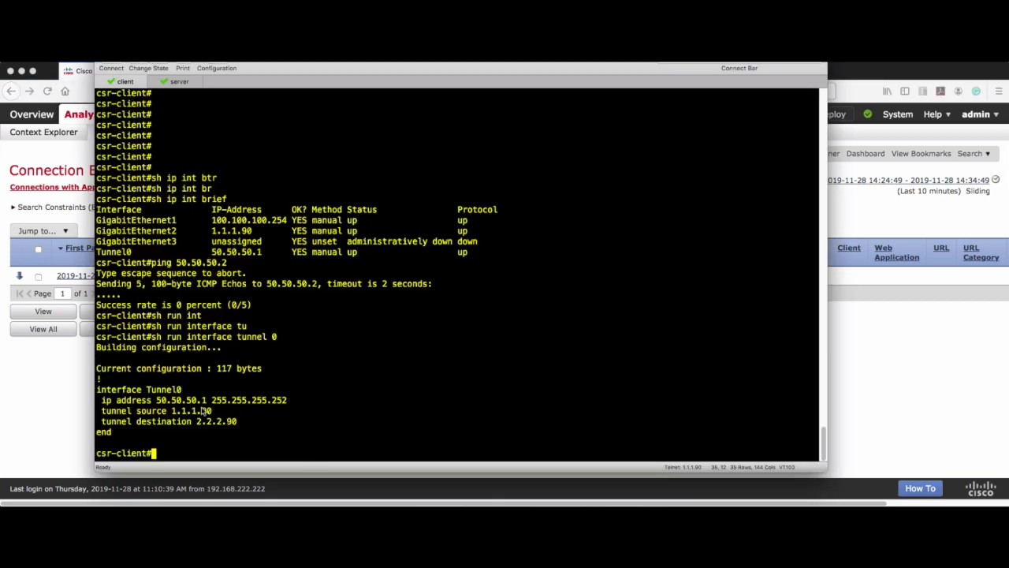
pyautogui.moveTo(172, 413); pyautogui.dragTo(238, 422)
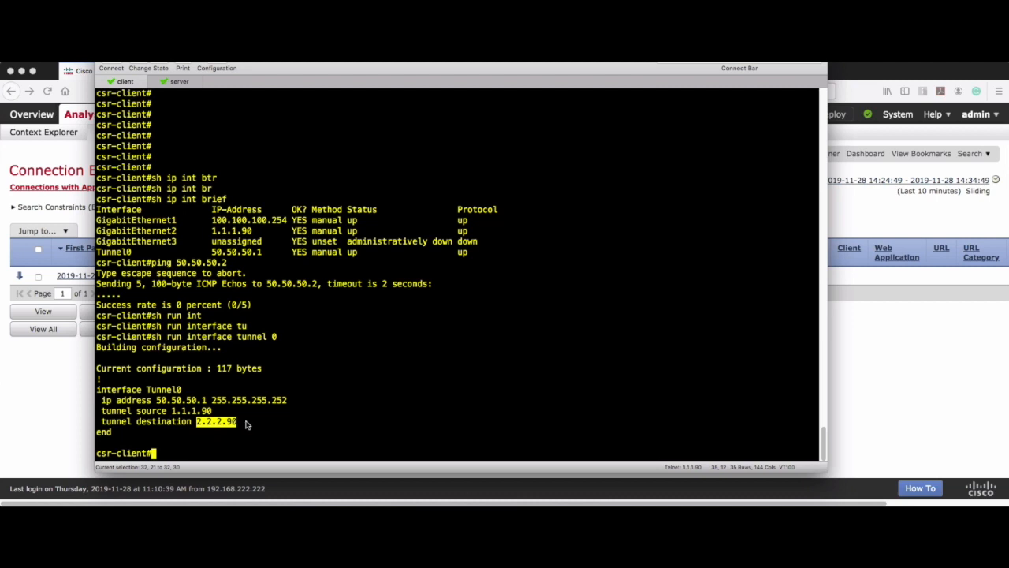
pyautogui.click(178, 82)
pyautogui.write('sh run int tu 0')
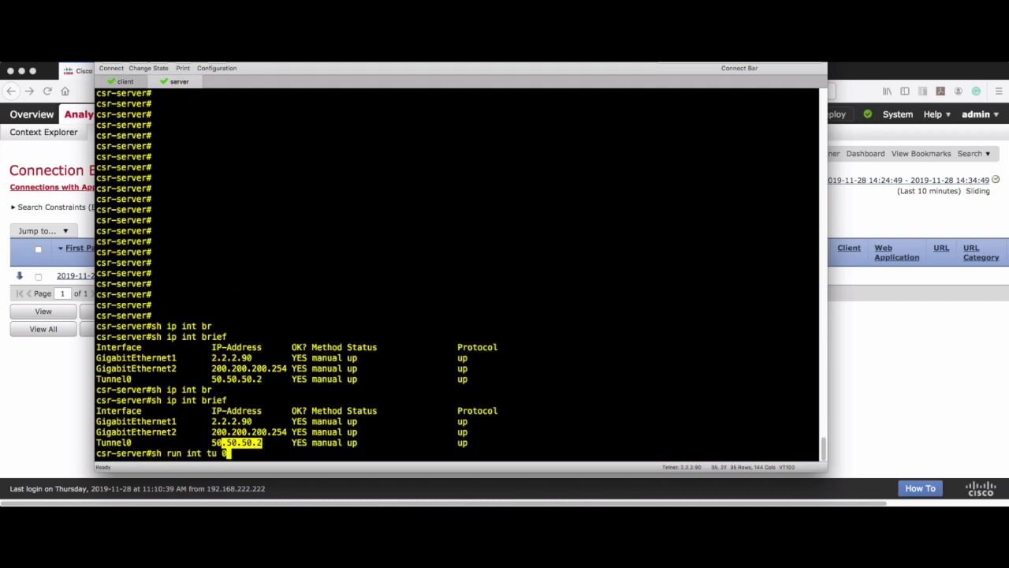
pyautogui.press('Return')
pyautogui.moveTo(171, 411); pyautogui.dragTo(236, 421)
# Step: Return to the Firepower Management Center browser and open the prefilter policy named lab
pyautogui.click(873, 361)
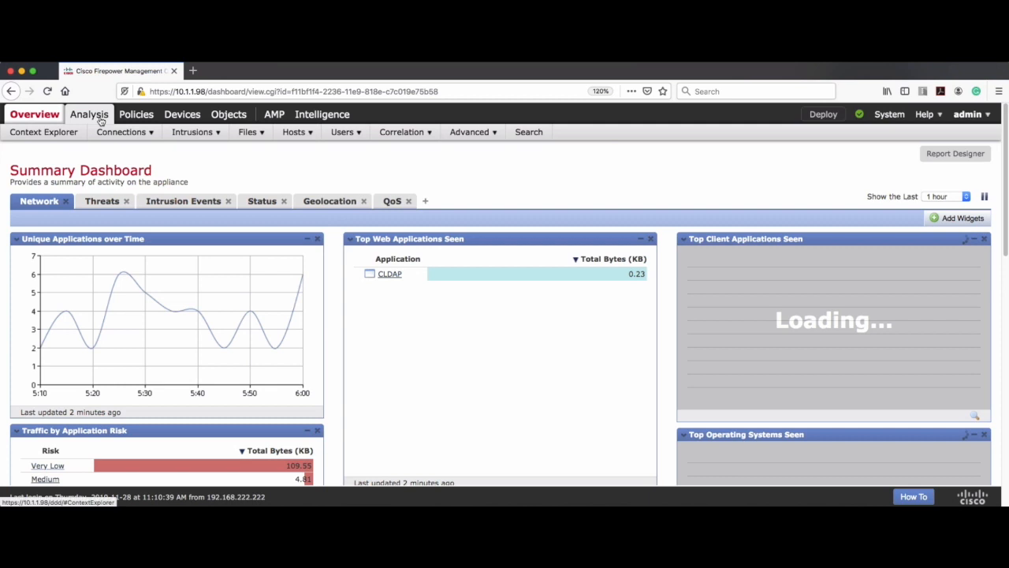
pyautogui.moveTo(138, 116)
pyautogui.moveTo(69, 132)
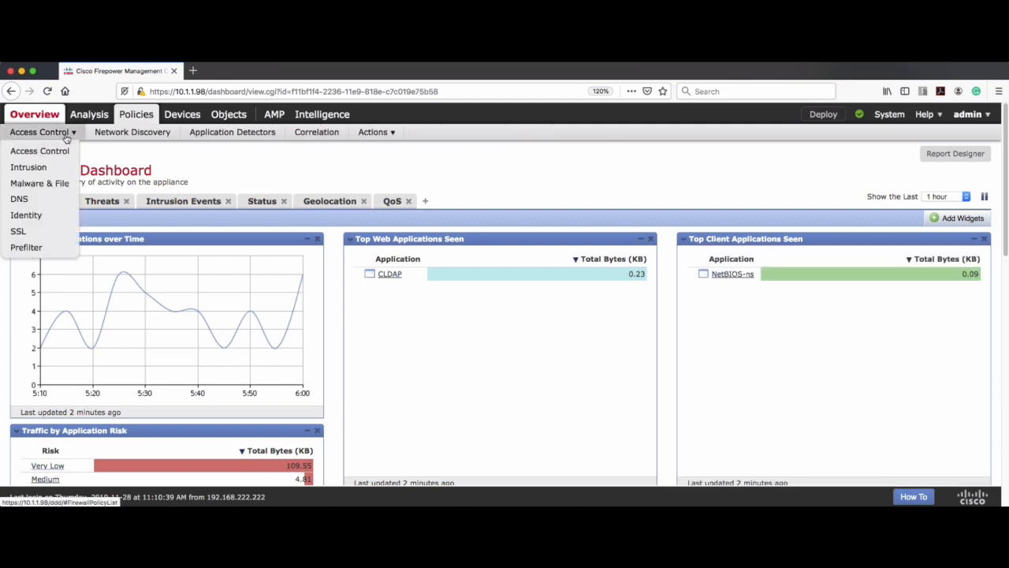
pyautogui.click(37, 249)
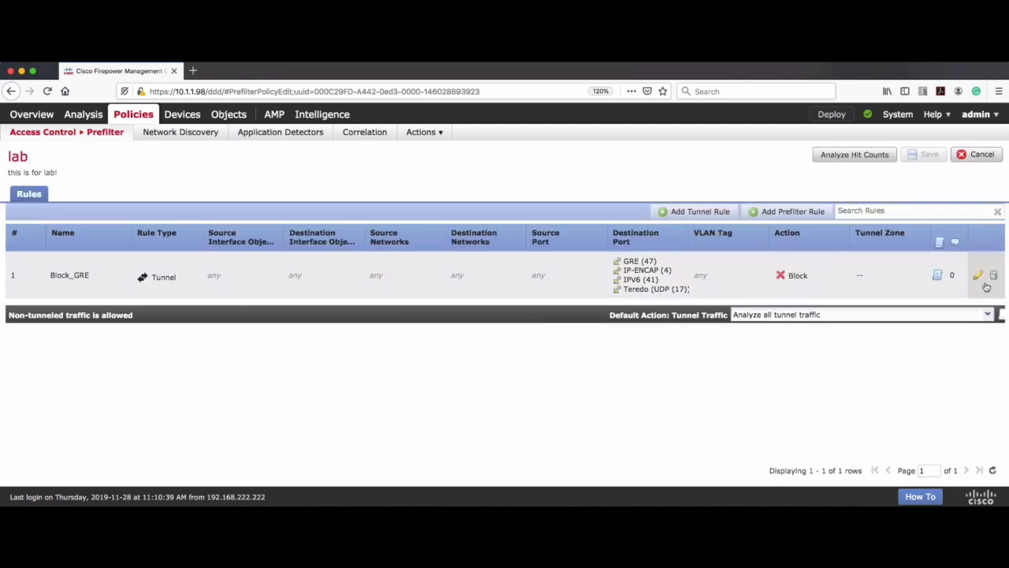
# Step: Edit the Block_GRE tunnel rule, set its action to Fastpath and save the rule
pyautogui.click(889, 281)
pyautogui.doubleClick(890, 282)
pyautogui.click(308, 210)
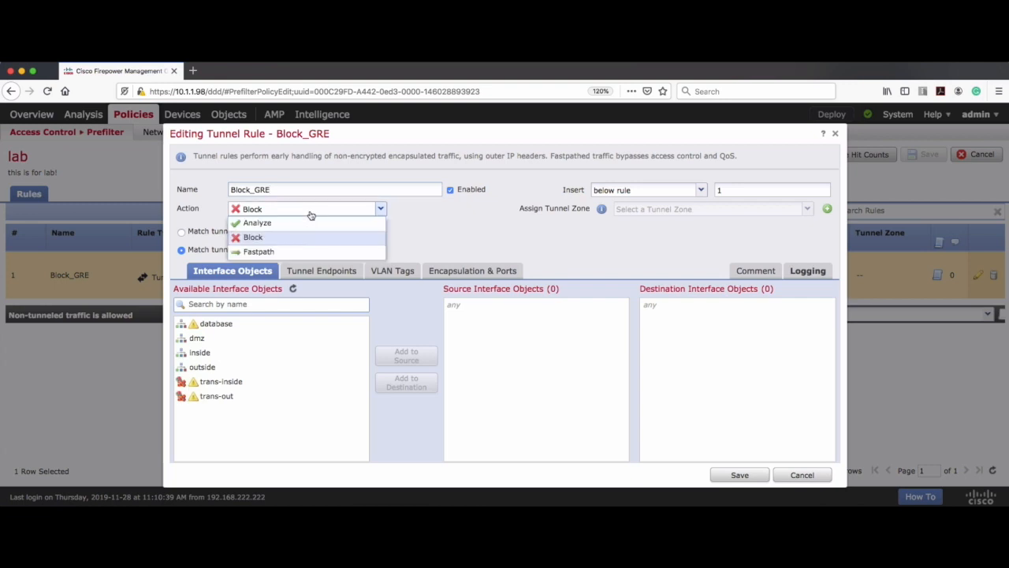
pyautogui.click(254, 251)
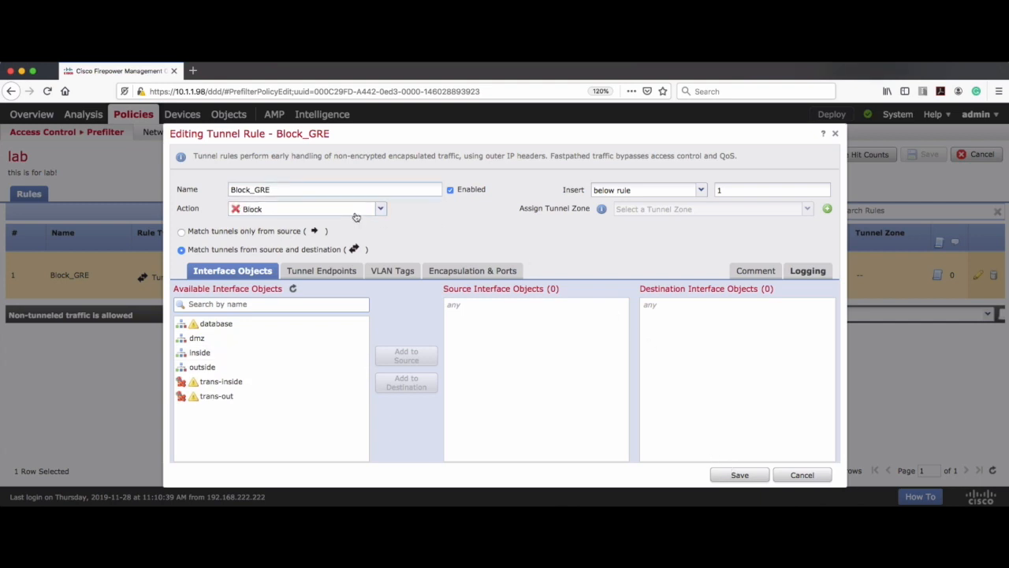
pyautogui.click(316, 209)
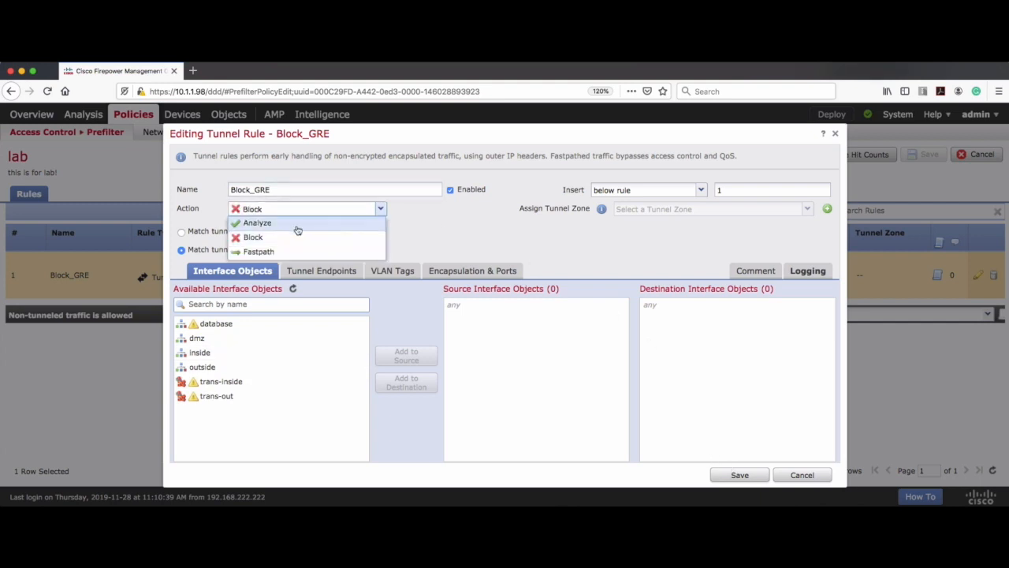
pyautogui.click(254, 251)
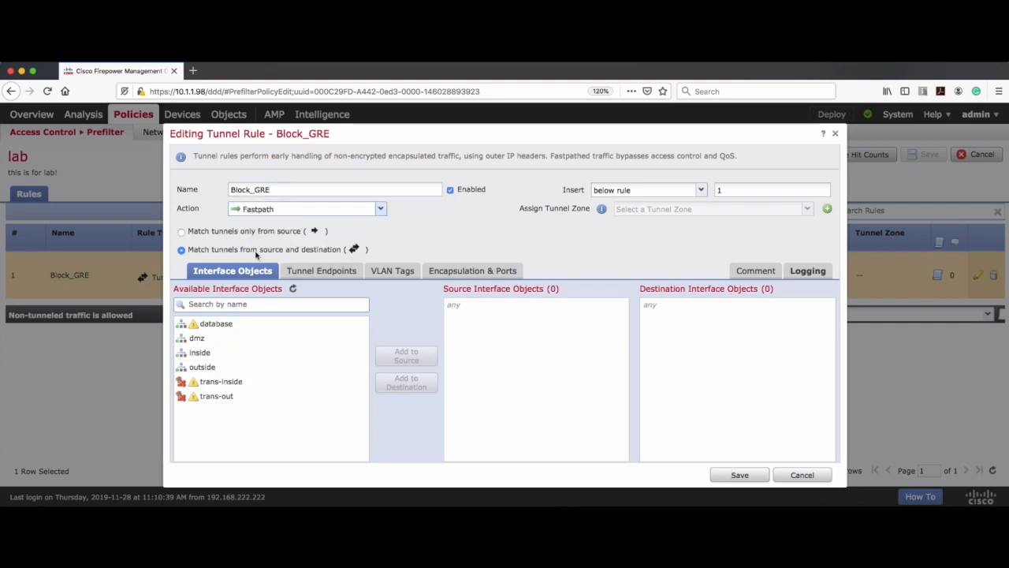
pyautogui.click(747, 475)
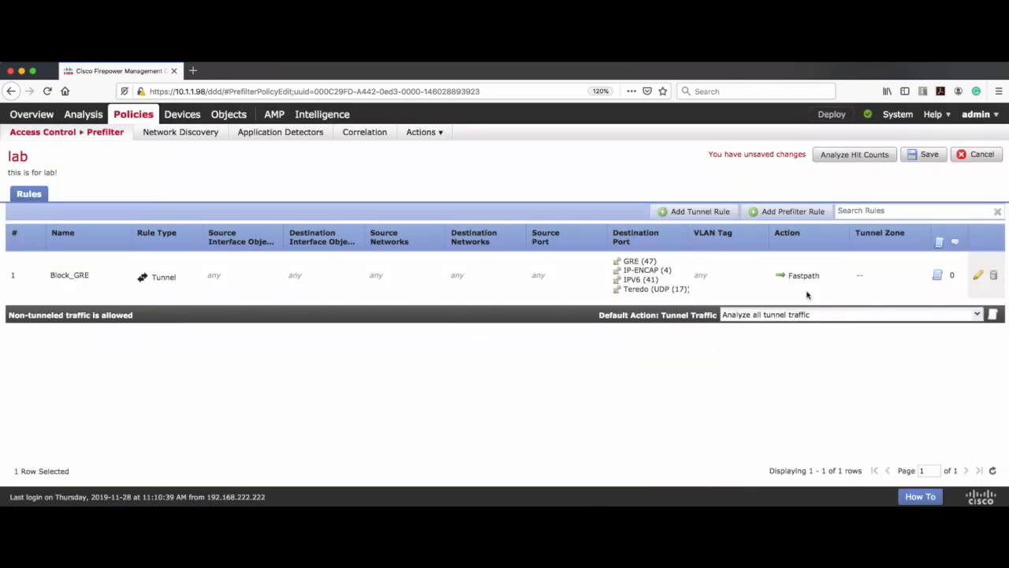
# Step: View the packet processing diagram ftd-packet-process.jpg for the prefilter fast path, and minimize it
pyautogui.click(945, 522)
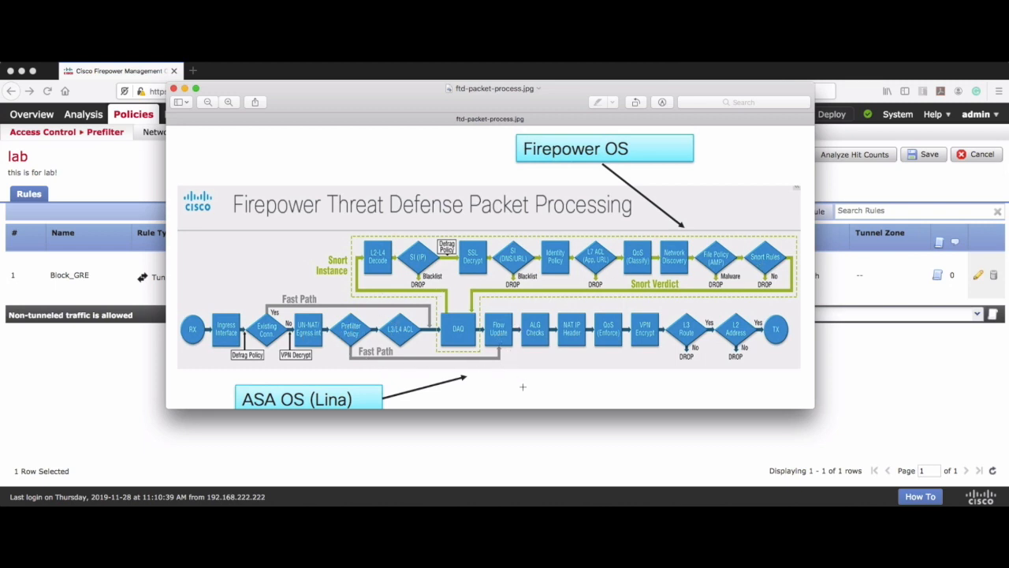
pyautogui.click(185, 88)
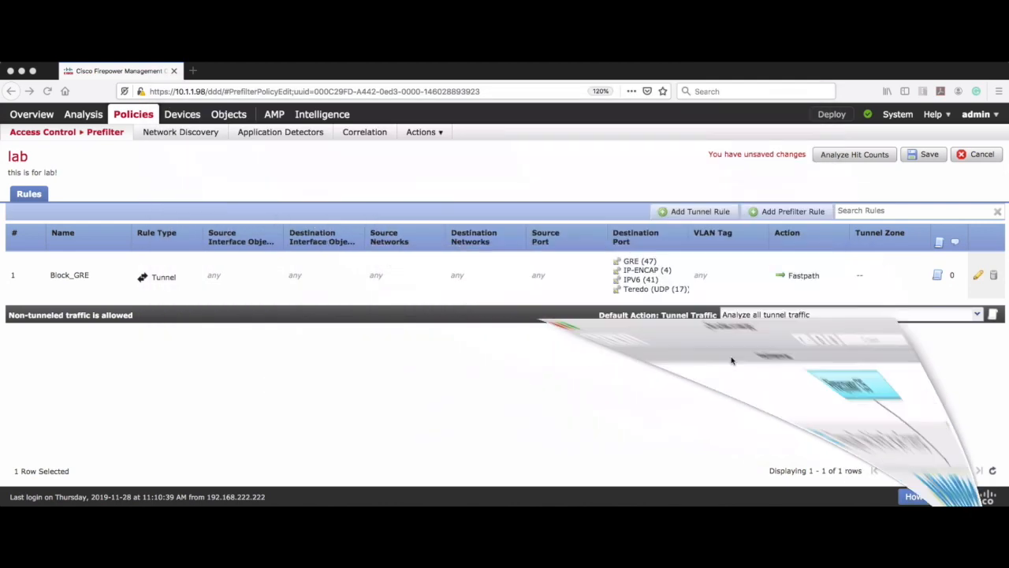
# Step: Save the lab prefilter policy and deploy it to all listed devices
pyautogui.click(919, 157)
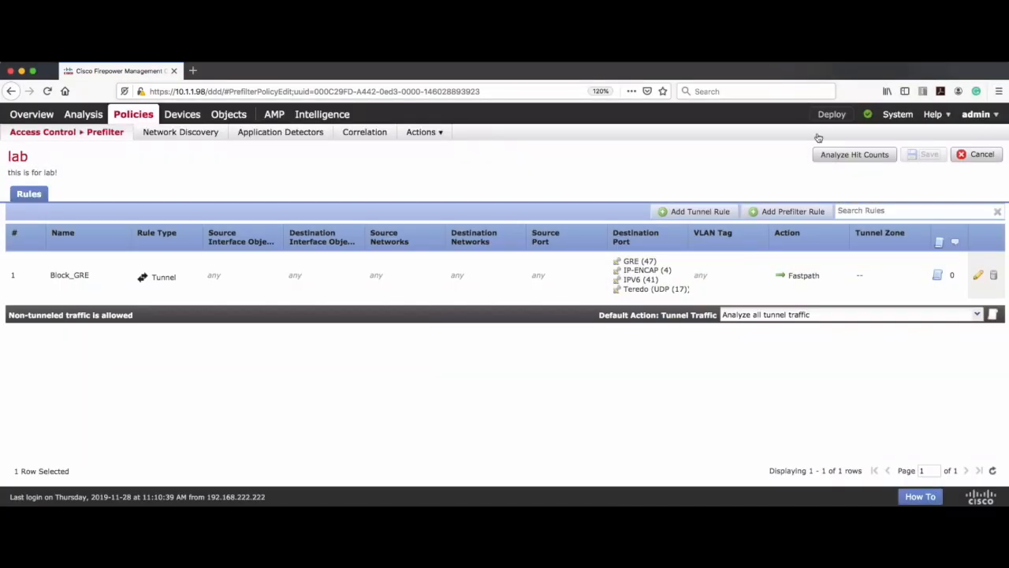
pyautogui.click(832, 115)
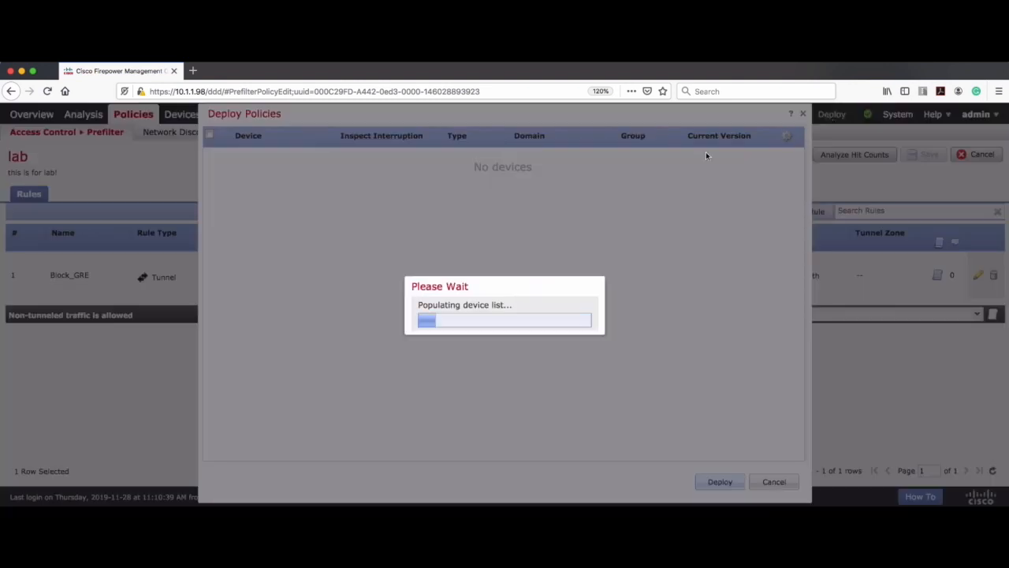
pyautogui.click(210, 136)
pyautogui.click(716, 479)
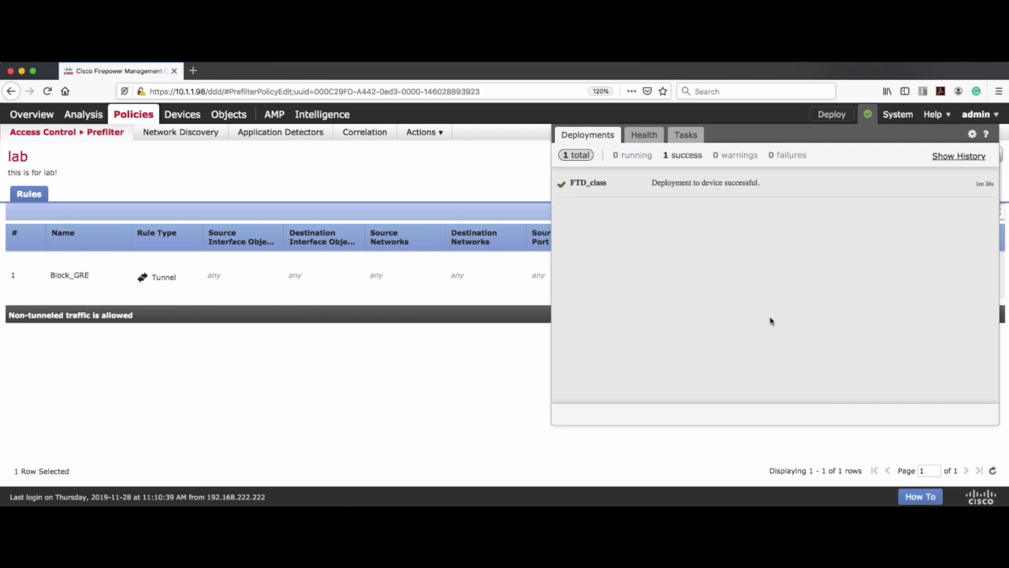
# Step: Dismiss the deployment status, review the logging settings of the Block_GRE tunnel rule, and close the rule without saving
pyautogui.click(401, 401)
pyautogui.click(989, 171)
pyautogui.click(938, 276)
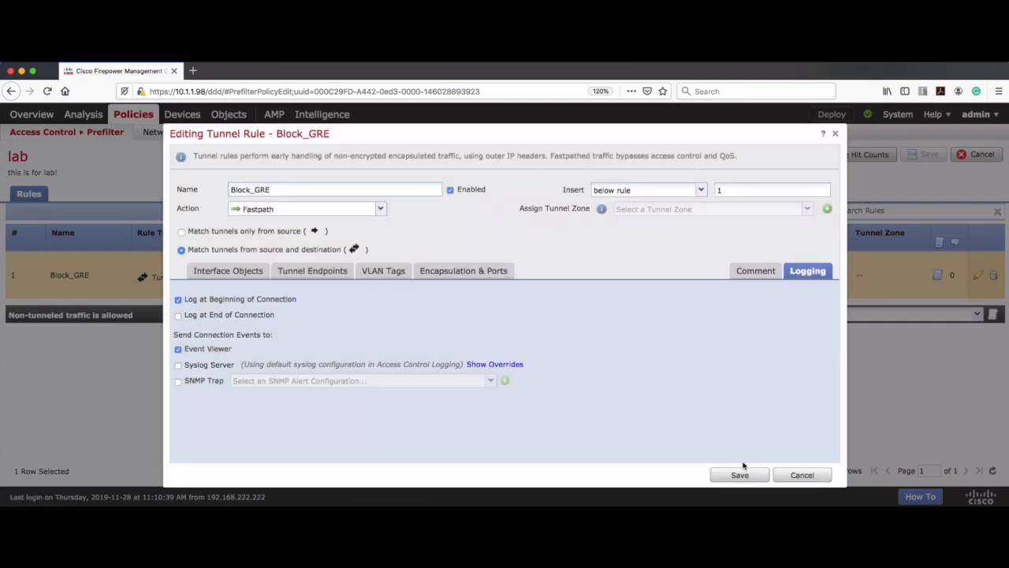
pyautogui.click(789, 477)
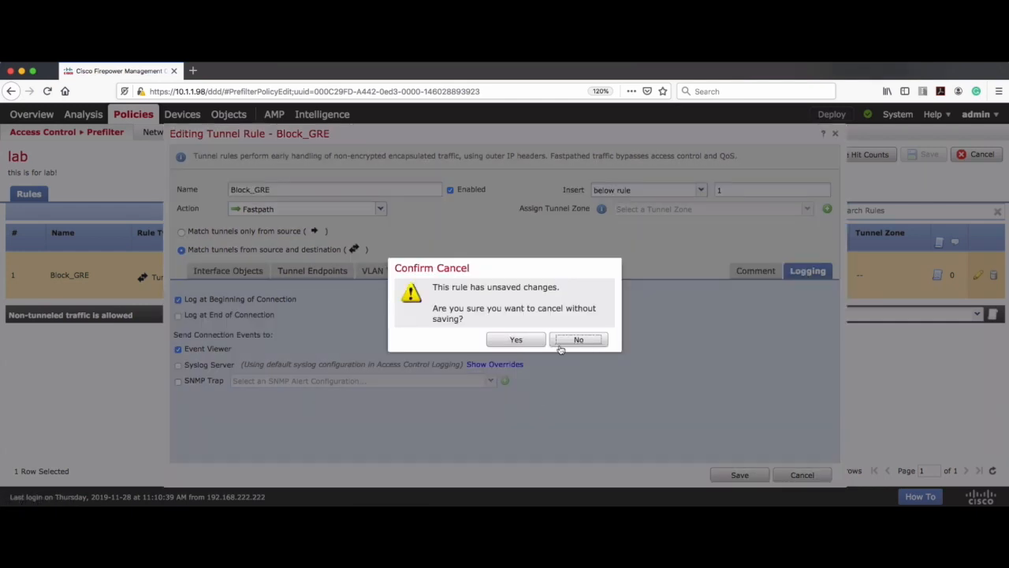
pyautogui.click(517, 338)
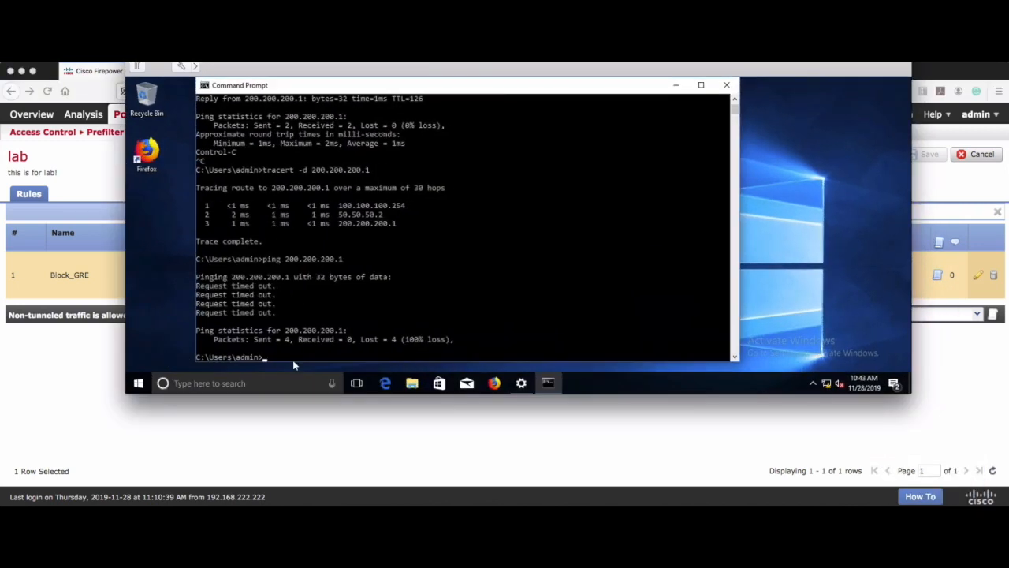
# Step: In the Windows client's Command Prompt, ping 200.200.200.1 and run tracert -d 200.200.200.1
pyautogui.press('Return')
pyautogui.press('Return')
pyautogui.press('Return')
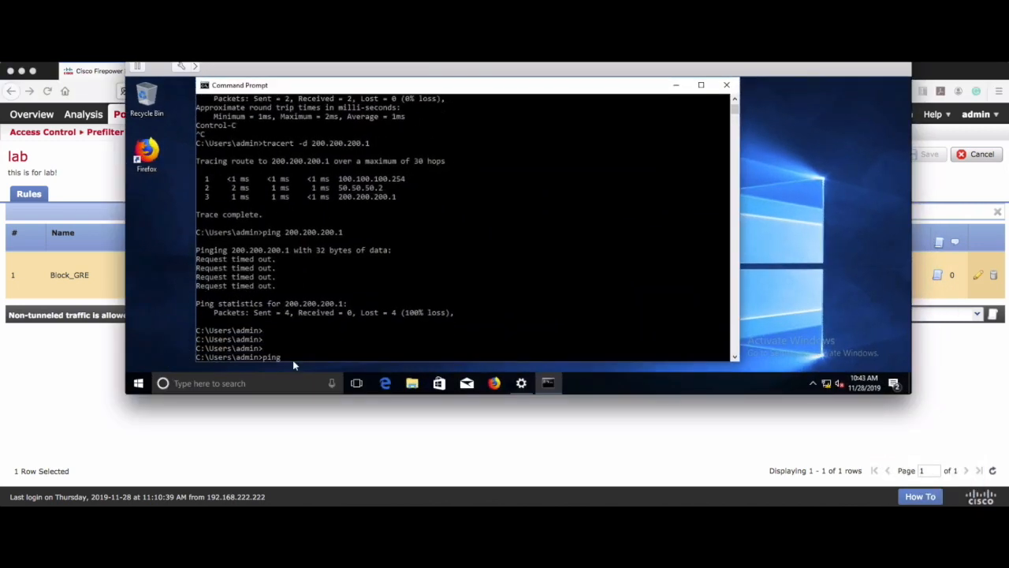
pyautogui.write('ping 200.200.1')
pyautogui.press('Return')
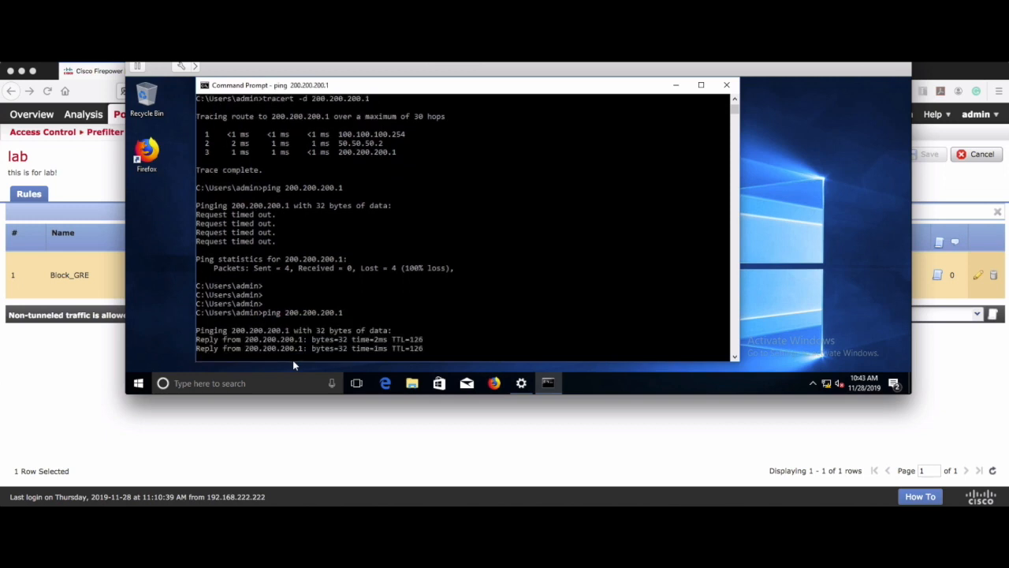
pyautogui.write('tracert -d 200.200.200.1')
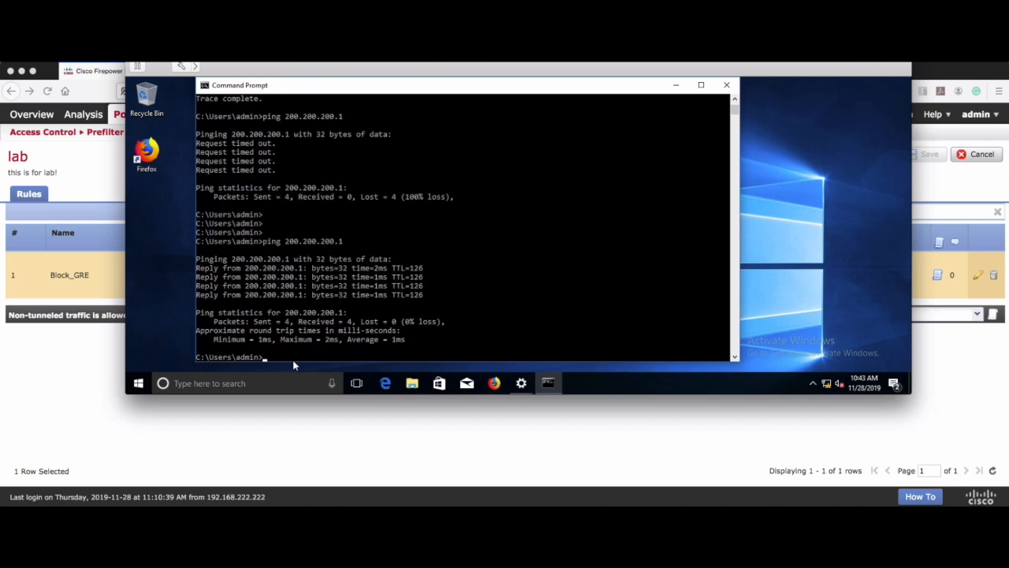
pyautogui.press('Return')
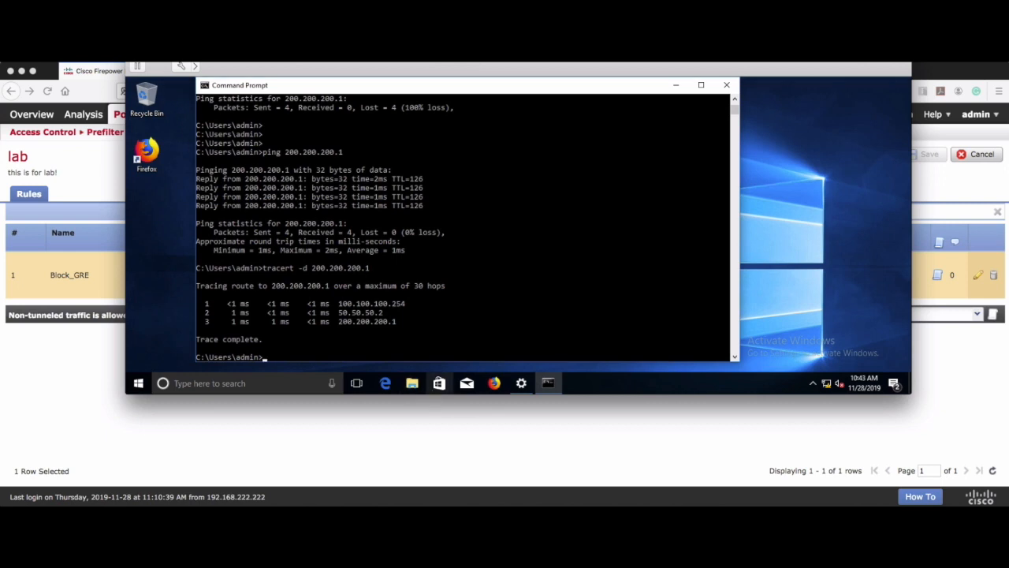
# Step: Switch to the csr-server terminal session, ping the tunnel address 50.50.50.1, and put the terminal away
pyautogui.press('super+Tab')
pyautogui.click(252, 402)
pyautogui.write('!ping')
pyautogui.press('BackSpace')
pyautogui.press('BackSpace')
pyautogui.press('BackSpace')
pyautogui.press('BackSpace')
pyautogui.press('BackSpace')
pyautogui.press('BackSpace')
pyautogui.write('ping 50.50.50.1')
pyautogui.press('Return')
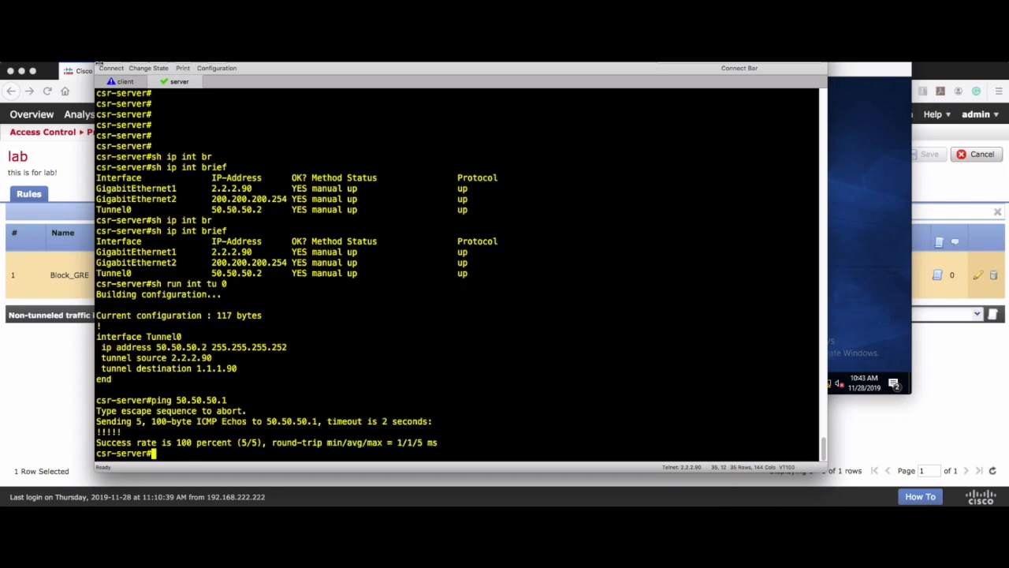
pyautogui.click(112, 59)
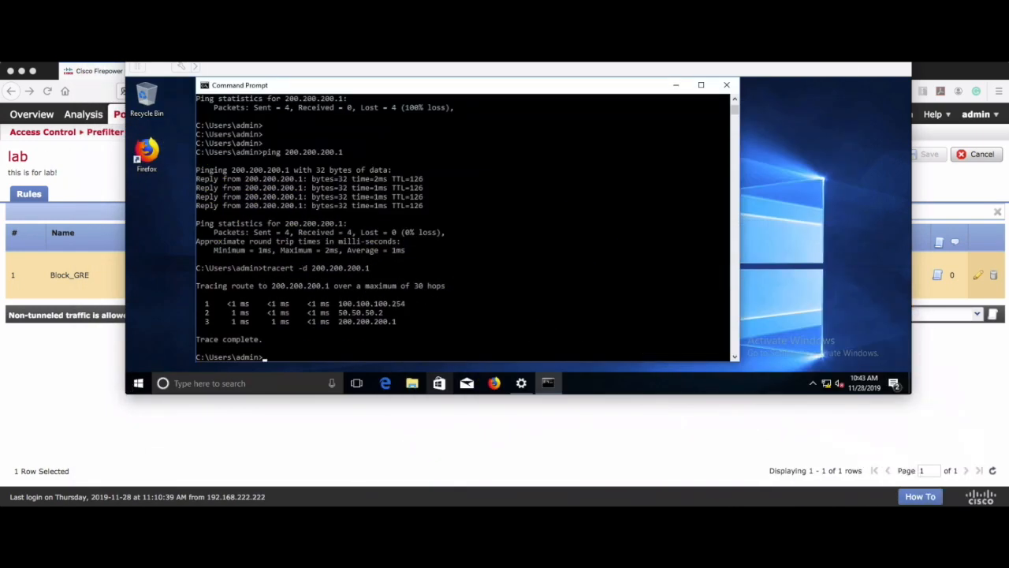
# Step: Return to the Firepower Management Center browser, open the connection events and show the Fastpath GRE event in the table view
pyautogui.click(115, 206)
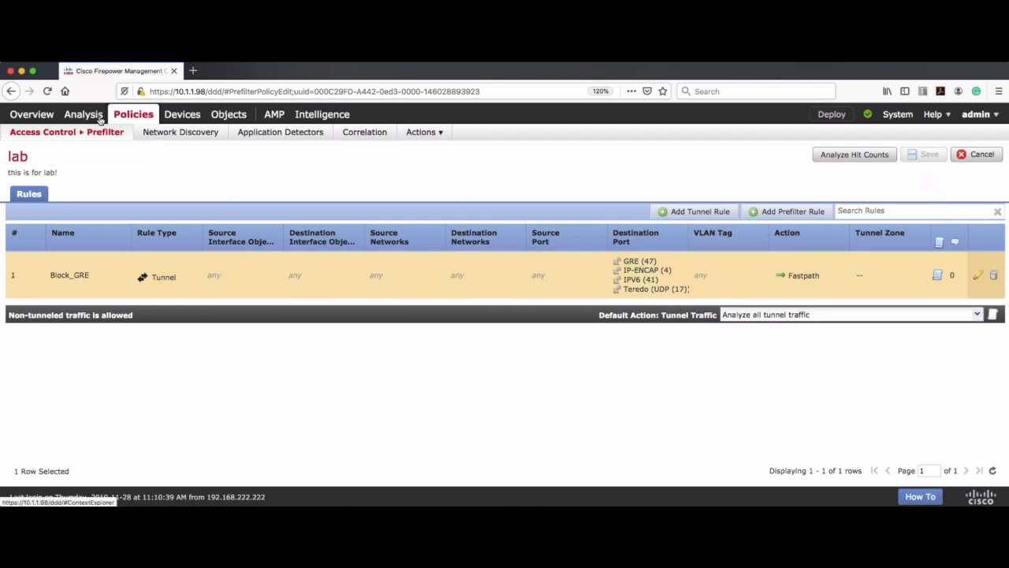
pyautogui.moveTo(105, 120)
pyautogui.click(110, 153)
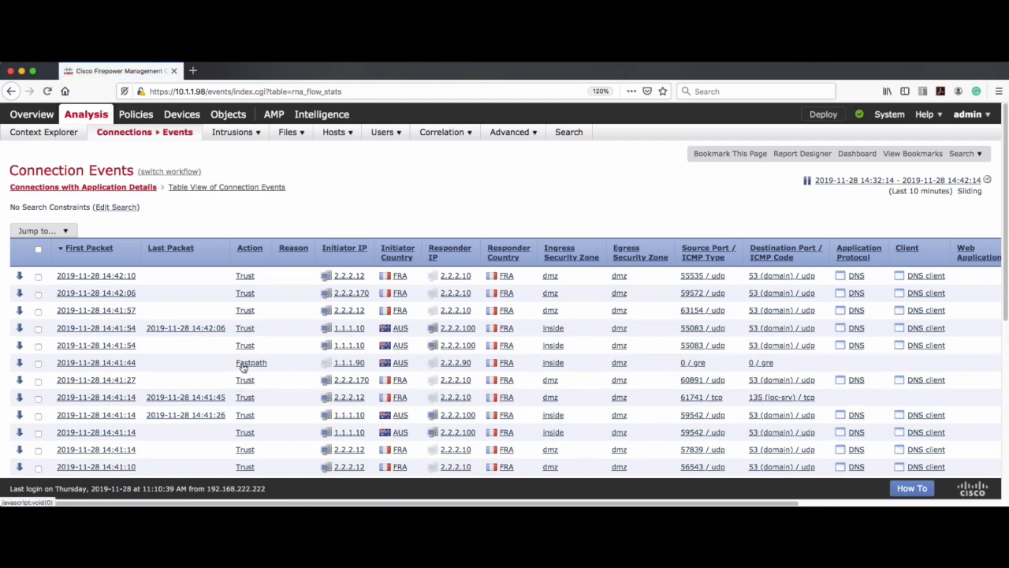
pyautogui.click(127, 364)
pyautogui.doubleClick(266, 365)
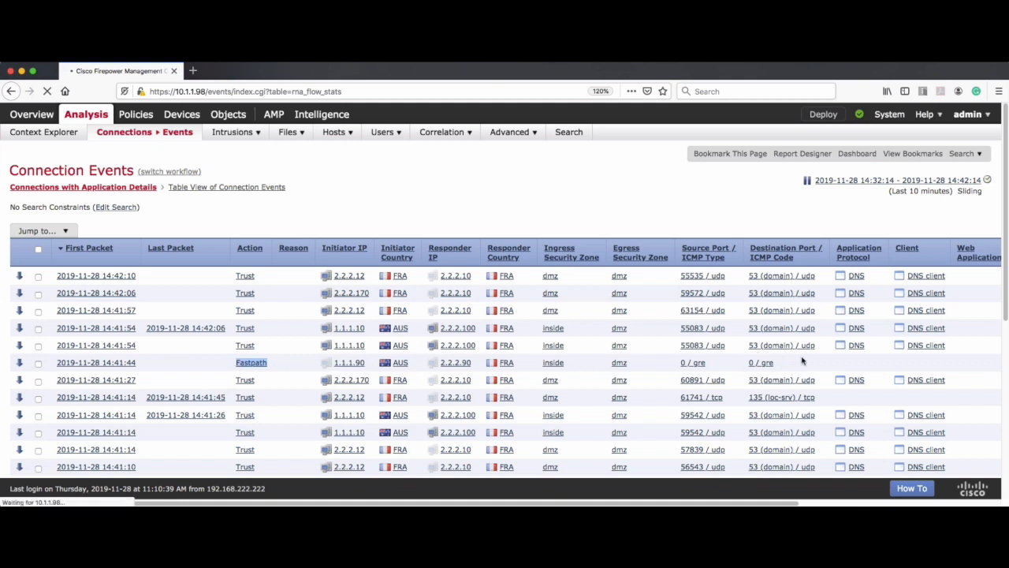
pyautogui.moveTo(237, 367); pyautogui.dragTo(219, 369)
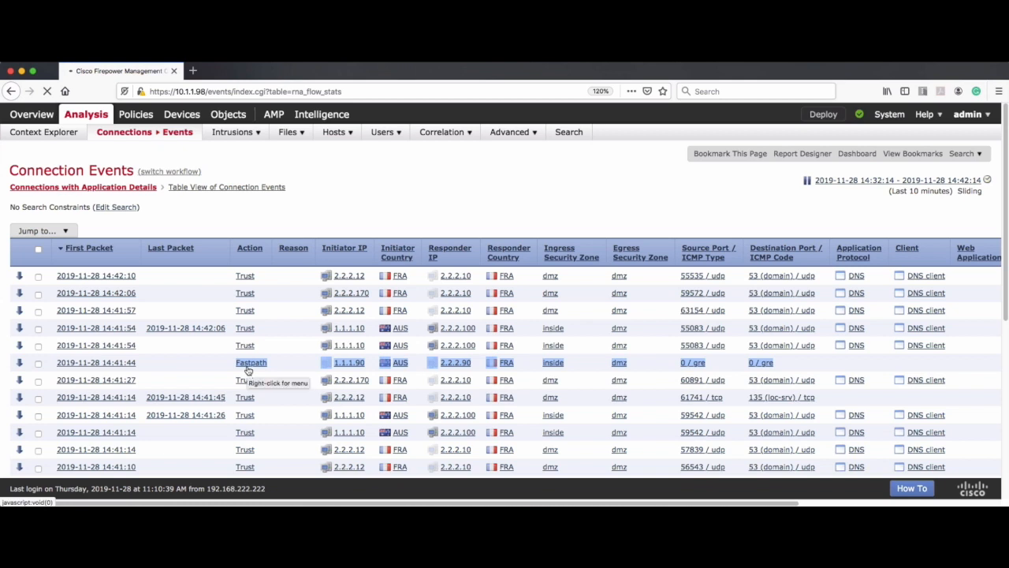
pyautogui.click(361, 188)
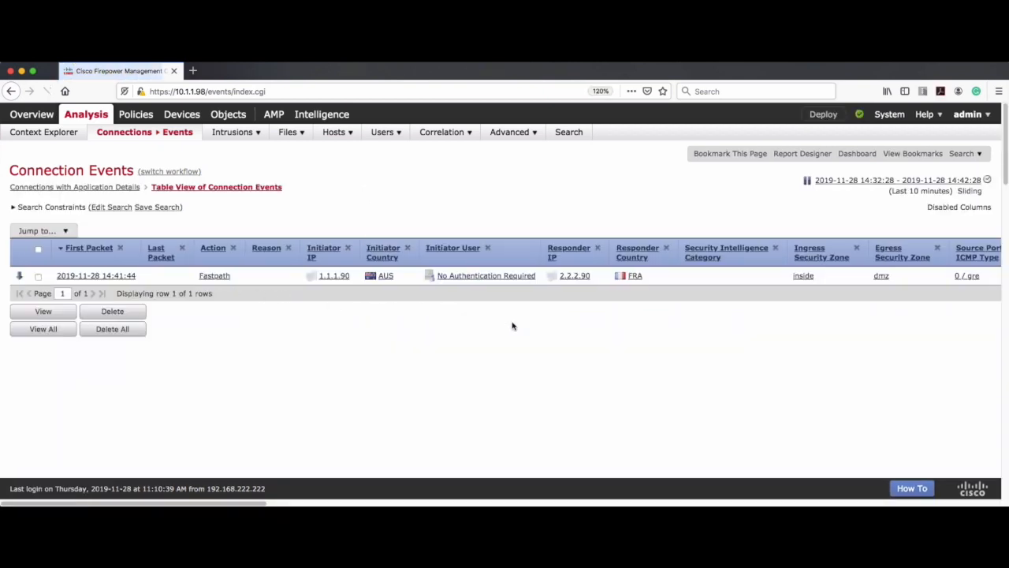
pyautogui.press('super+Tab')
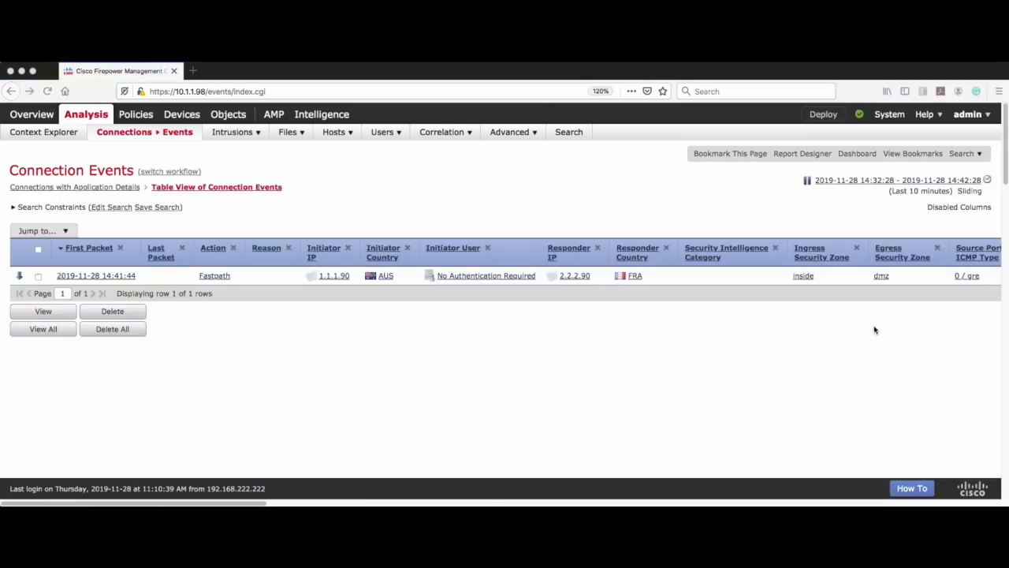
pyautogui.moveTo(225, 288)
pyautogui.mouseDown()
pyautogui.moveTo(189, 272)
pyautogui.moveTo(237, 291)
pyautogui.moveTo(278, 336)
pyautogui.moveTo(306, 324)
pyautogui.moveTo(330, 339)
pyautogui.moveTo(417, 332)
pyautogui.moveTo(419, 348)
pyautogui.mouseUp()
pyautogui.moveTo(351, 278)
pyautogui.mouseDown()
pyautogui.moveTo(347, 289)
pyautogui.moveTo(331, 252)
pyautogui.moveTo(352, 290)
pyautogui.mouseUp()
pyautogui.moveTo(570, 292); pyautogui.dragTo(579, 288)
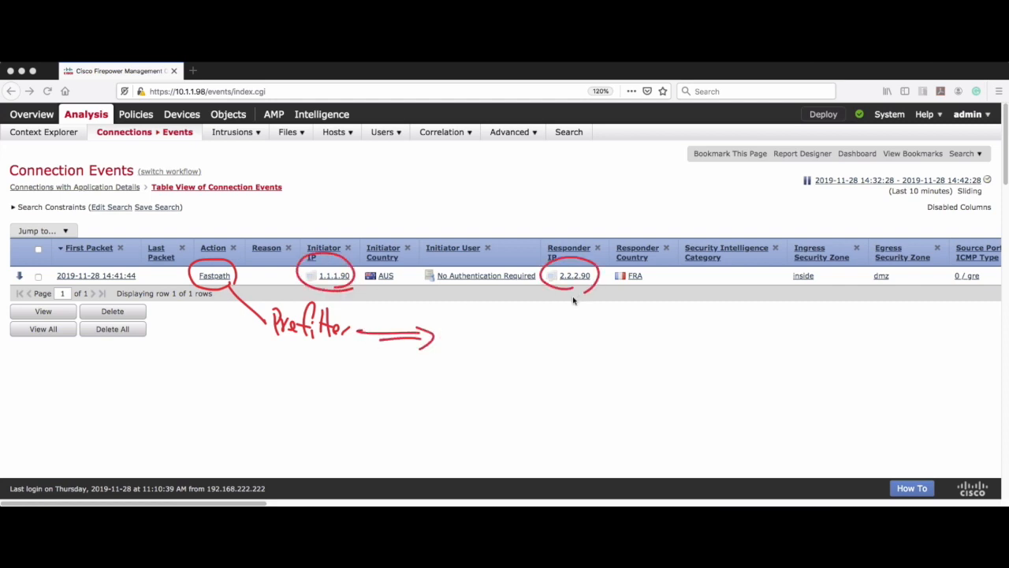
pyautogui.moveTo(354, 287)
pyautogui.mouseDown()
pyautogui.moveTo(536, 302)
pyautogui.moveTo(545, 293)
pyautogui.mouseUp()
pyautogui.moveTo(466, 331)
pyautogui.mouseDown()
pyautogui.moveTo(457, 339)
pyautogui.moveTo(524, 347)
pyautogui.moveTo(497, 367)
pyautogui.moveTo(527, 369)
pyautogui.mouseUp()
pyautogui.moveTo(545, 326); pyautogui.dragTo(544, 361)
pyautogui.moveTo(554, 361)
pyautogui.mouseDown()
pyautogui.moveTo(564, 333)
pyautogui.moveTo(557, 351)
pyautogui.mouseUp()
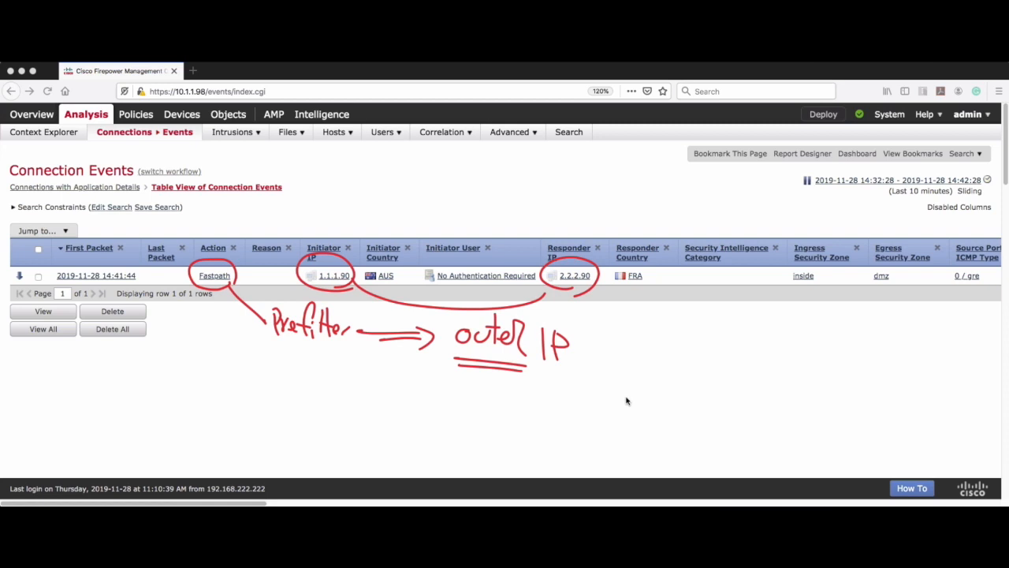
pyautogui.moveTo(270, 406); pyautogui.dragTo(325, 391)
pyautogui.moveTo(358, 402); pyautogui.dragTo(415, 415)
pyautogui.moveTo(408, 402); pyautogui.dragTo(414, 418)
pyautogui.moveTo(444, 386); pyautogui.dragTo(447, 424)
pyautogui.moveTo(456, 419)
pyautogui.mouseDown()
pyautogui.moveTo(463, 408)
pyautogui.moveTo(494, 419)
pyautogui.moveTo(522, 407)
pyautogui.moveTo(543, 429)
pyautogui.mouseUp()
pyautogui.moveTo(556, 404); pyautogui.dragTo(558, 419)
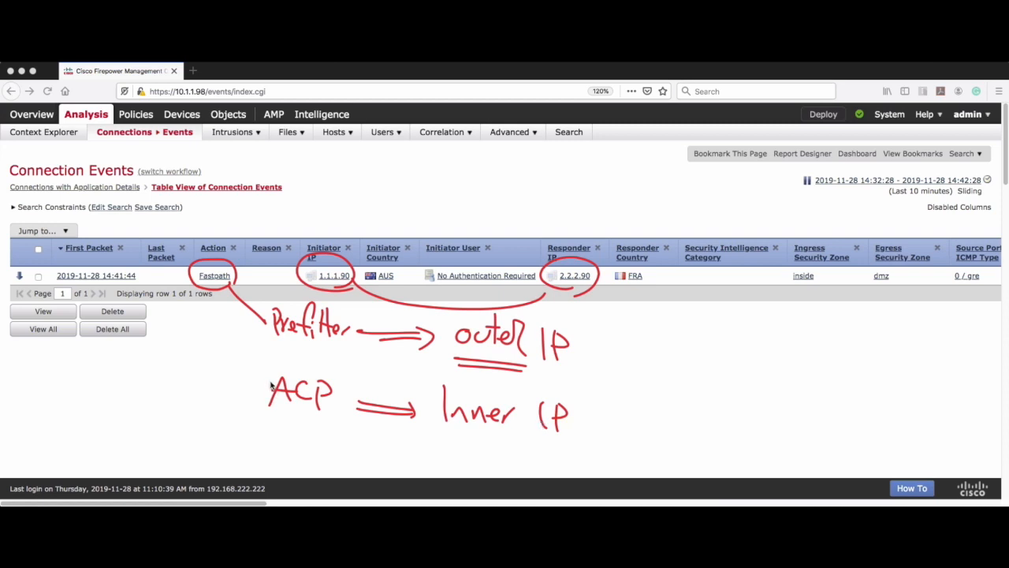
pyautogui.moveTo(73, 372)
pyautogui.mouseDown()
pyautogui.moveTo(75, 385)
pyautogui.moveTo(95, 390)
pyautogui.mouseUp()
pyautogui.moveTo(113, 371)
pyautogui.mouseDown()
pyautogui.moveTo(115, 389)
pyautogui.moveTo(120, 380)
pyautogui.moveTo(215, 385)
pyautogui.mouseUp()
pyautogui.moveTo(204, 377)
pyautogui.mouseDown()
pyautogui.moveTo(203, 393)
pyautogui.moveTo(180, 408)
pyautogui.moveTo(252, 412)
pyautogui.mouseUp()
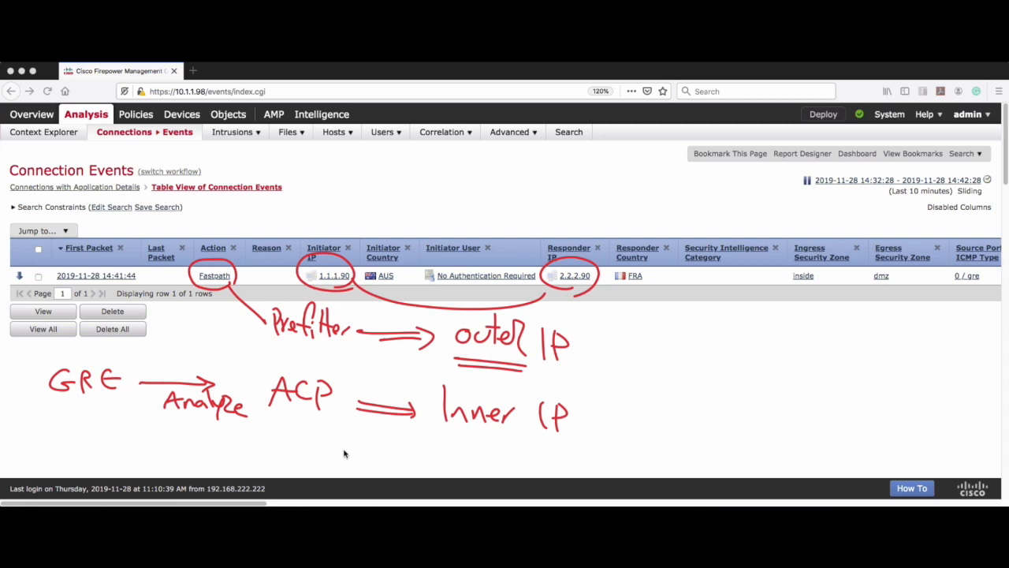
pyautogui.press('Escape')
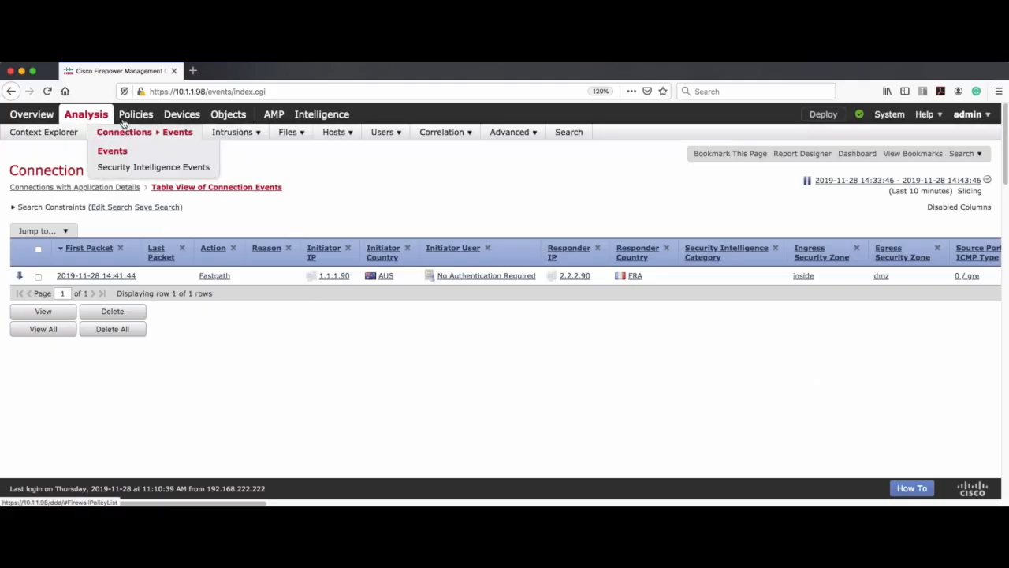
# Step: Go to the prefilter policies and open the policy named lab for editing
pyautogui.moveTo(130, 118)
pyautogui.click(36, 249)
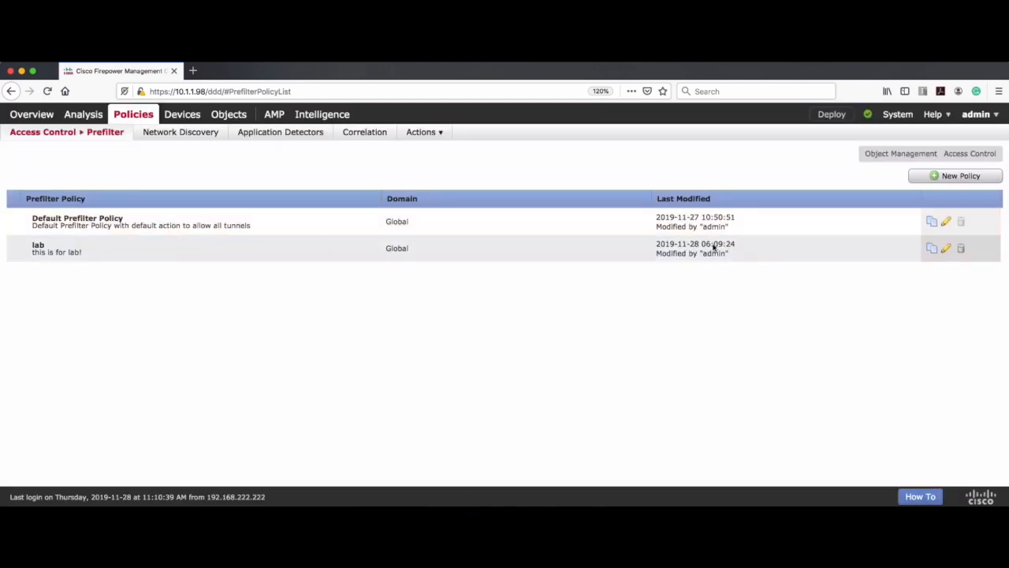
pyautogui.click(945, 249)
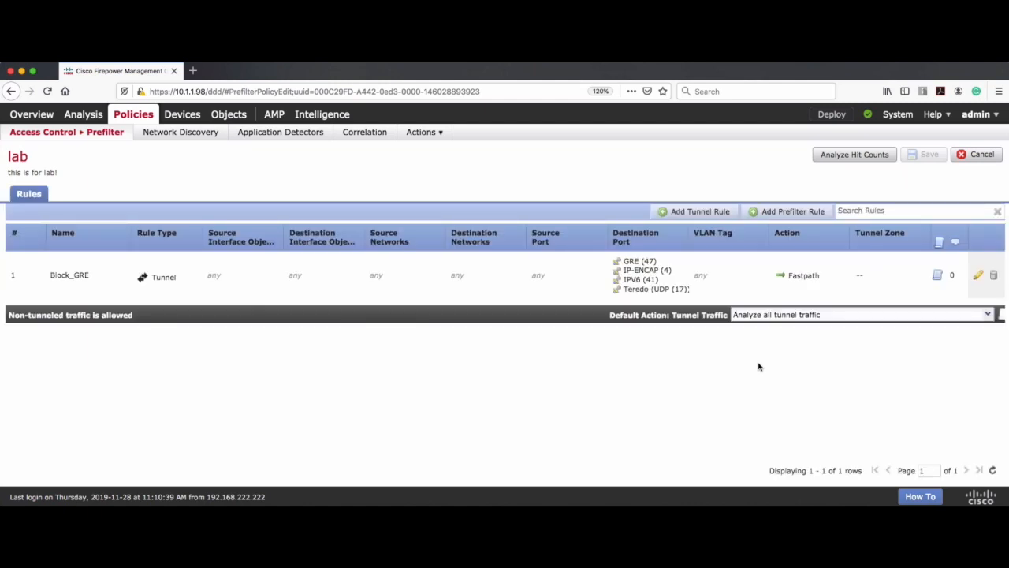
# Step: Edit the Block_GRE tunnel rule and set its action to Analyze, matching tunnels from source and destination
pyautogui.click(976, 277)
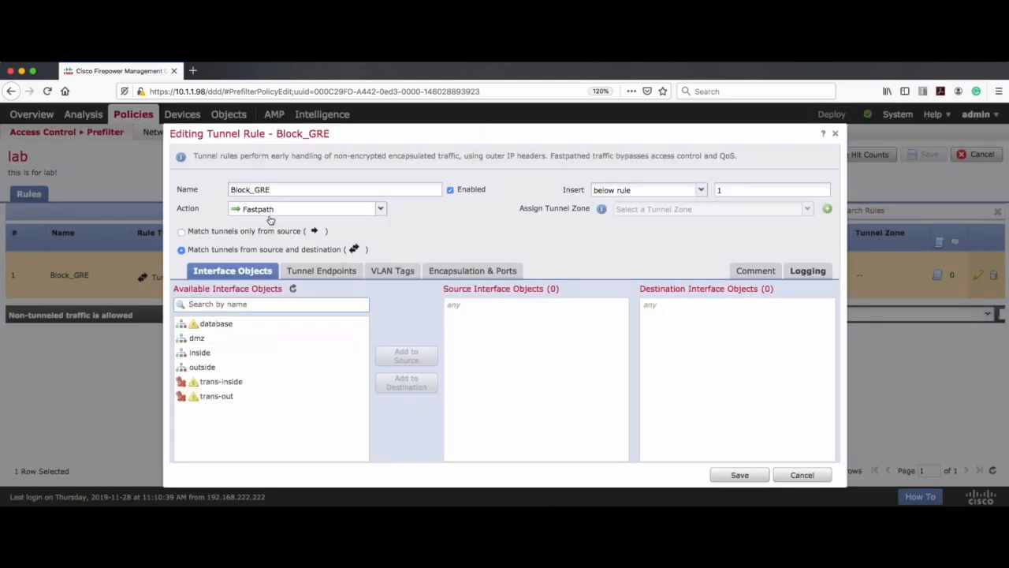
pyautogui.click(381, 209)
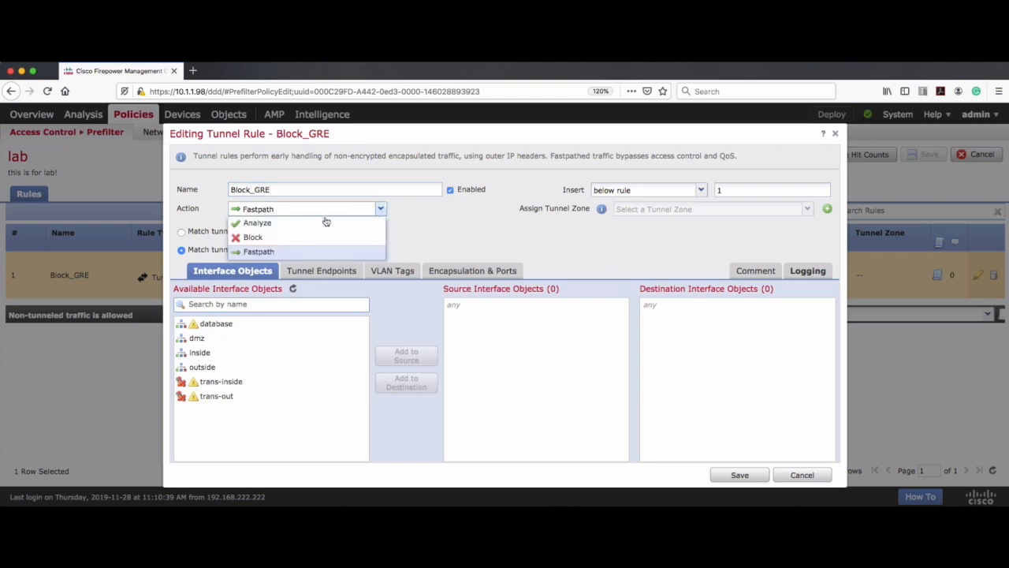
pyautogui.click(249, 224)
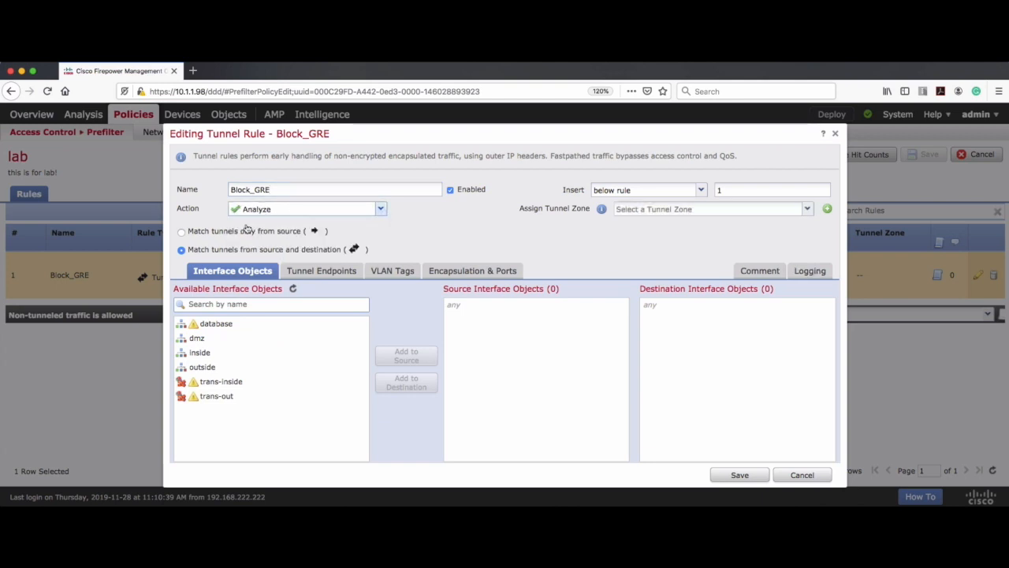
pyautogui.moveTo(201, 232); pyautogui.dragTo(271, 234)
pyautogui.click(265, 237)
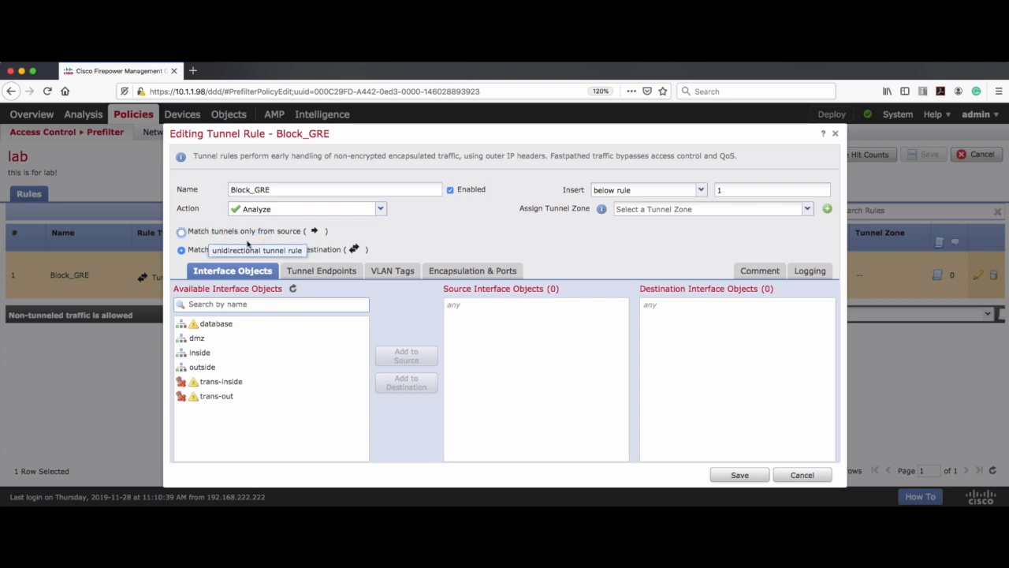
pyautogui.moveTo(195, 252); pyautogui.dragTo(265, 254)
pyautogui.click(191, 257)
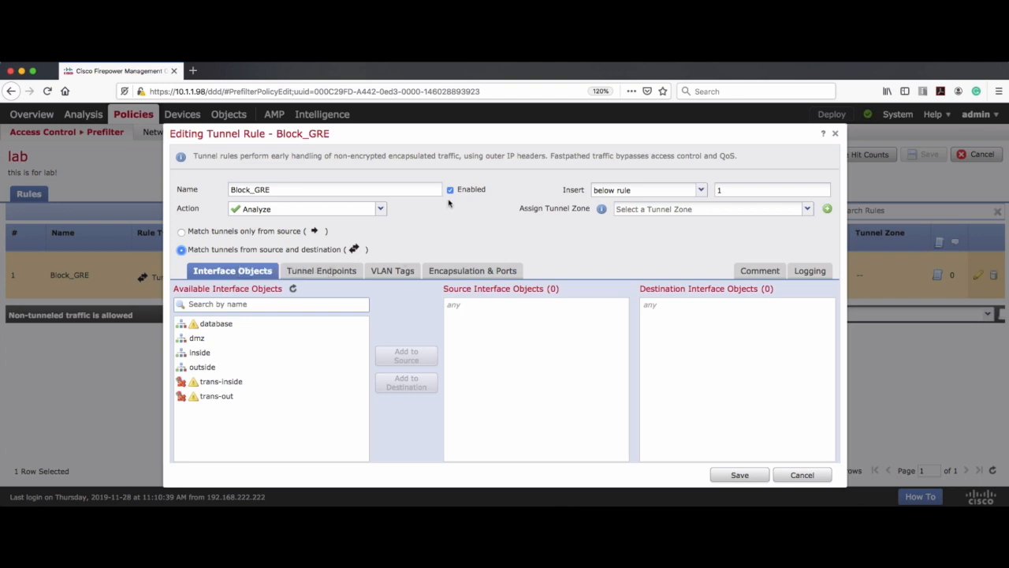
# Step: Rename the tunnel rule as Analyze_GRE
pyautogui.moveTo(251, 194); pyautogui.dragTo(232, 190)
pyautogui.write('Analuz')
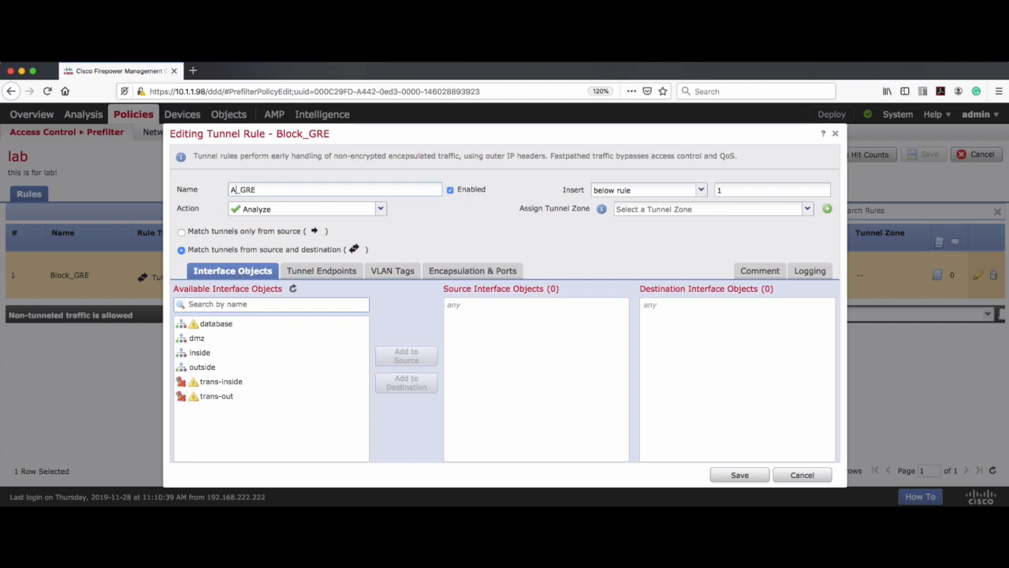
pyautogui.press('BackSpace')
pyautogui.press('BackSpace')
pyautogui.write('yze')
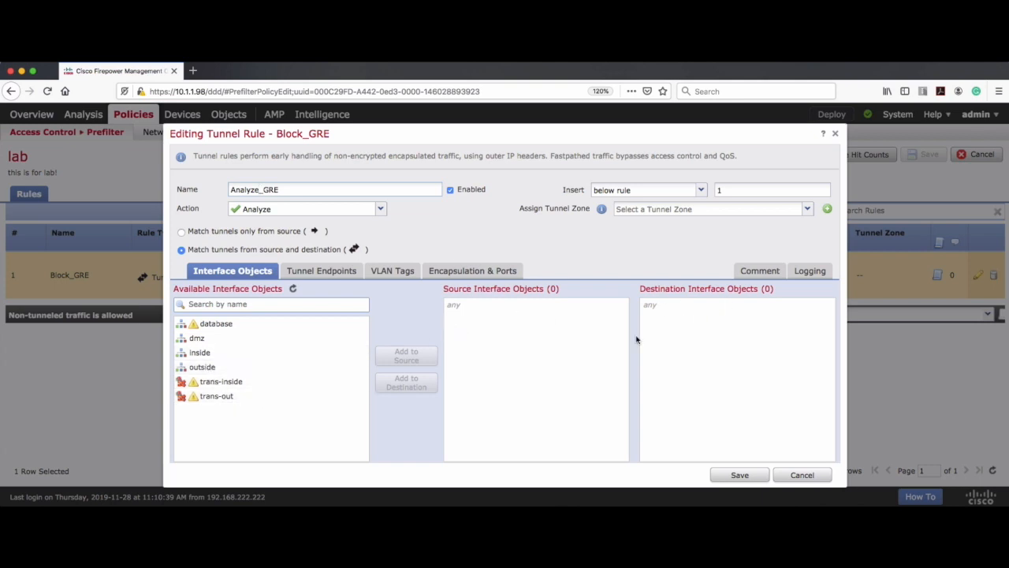
# Step: Review the rule's tunnel endpoints, encapsulation protocols and logging options
pyautogui.click(321, 272)
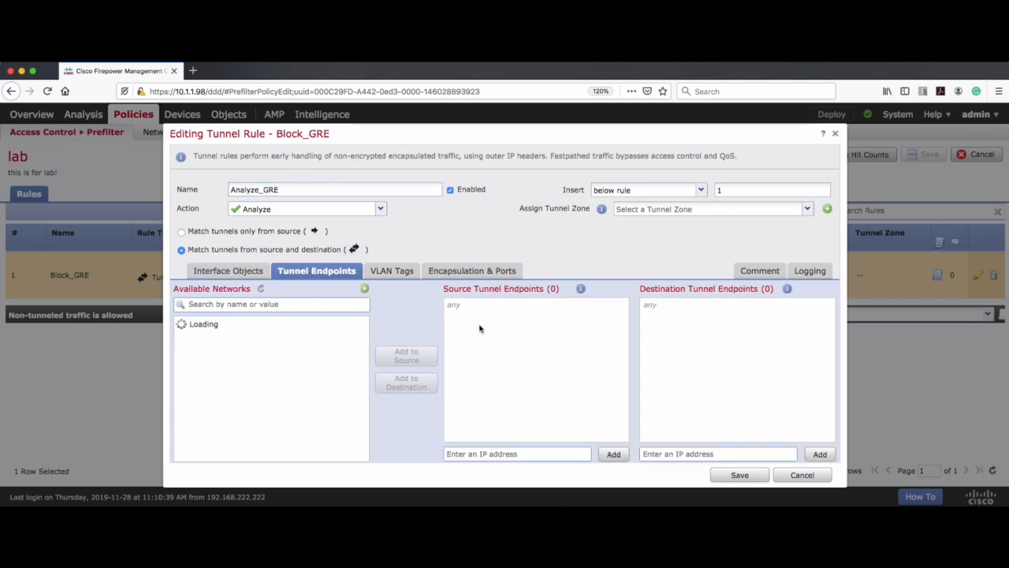
pyautogui.click(472, 272)
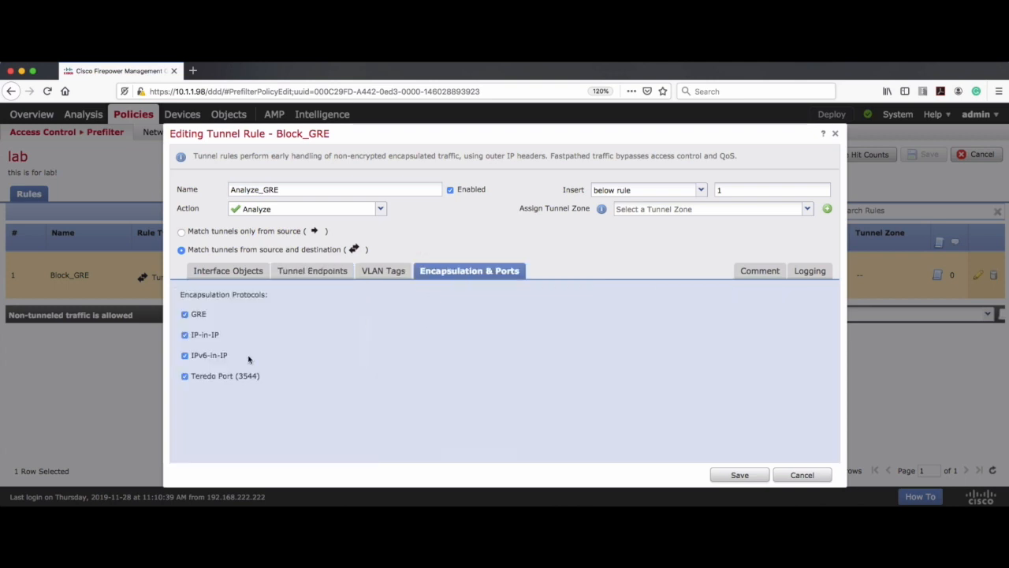
pyautogui.click(809, 272)
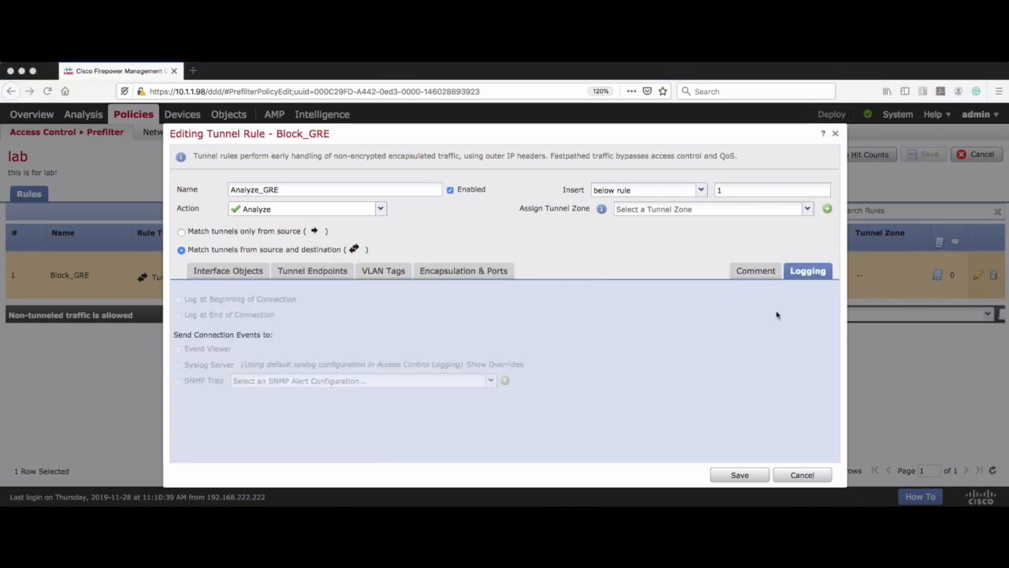
pyautogui.moveTo(539, 313)
pyautogui.mouseDown()
pyautogui.moveTo(581, 334)
pyautogui.moveTo(667, 347)
pyautogui.moveTo(688, 324)
pyautogui.moveTo(702, 347)
pyautogui.moveTo(804, 347)
pyautogui.moveTo(791, 387)
pyautogui.mouseUp()
pyautogui.moveTo(605, 371)
pyautogui.mouseDown()
pyautogui.moveTo(651, 395)
pyautogui.moveTo(709, 390)
pyautogui.moveTo(737, 414)
pyautogui.mouseUp()
pyautogui.moveTo(636, 379); pyautogui.dragTo(644, 390)
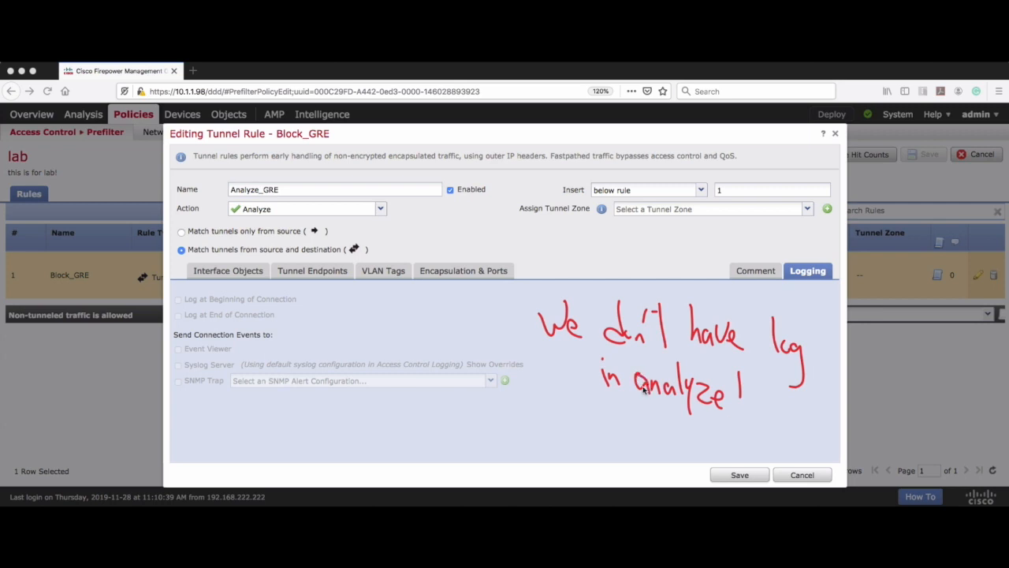
pyautogui.moveTo(178, 289); pyautogui.dragTo(178, 321)
pyautogui.press('Escape')
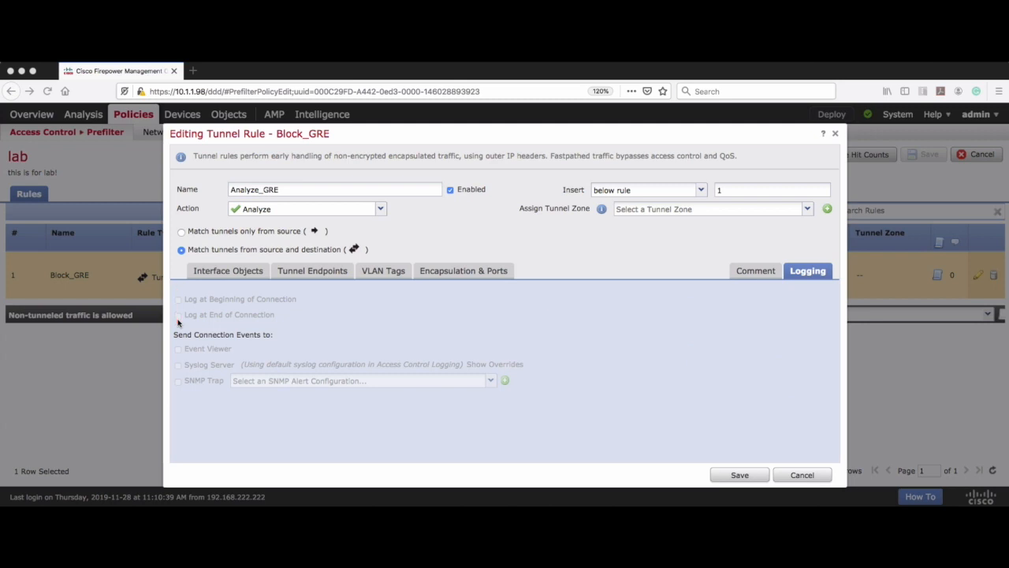
# Step: Save the edited Analyze_GRE tunnel rule
pyautogui.click(740, 475)
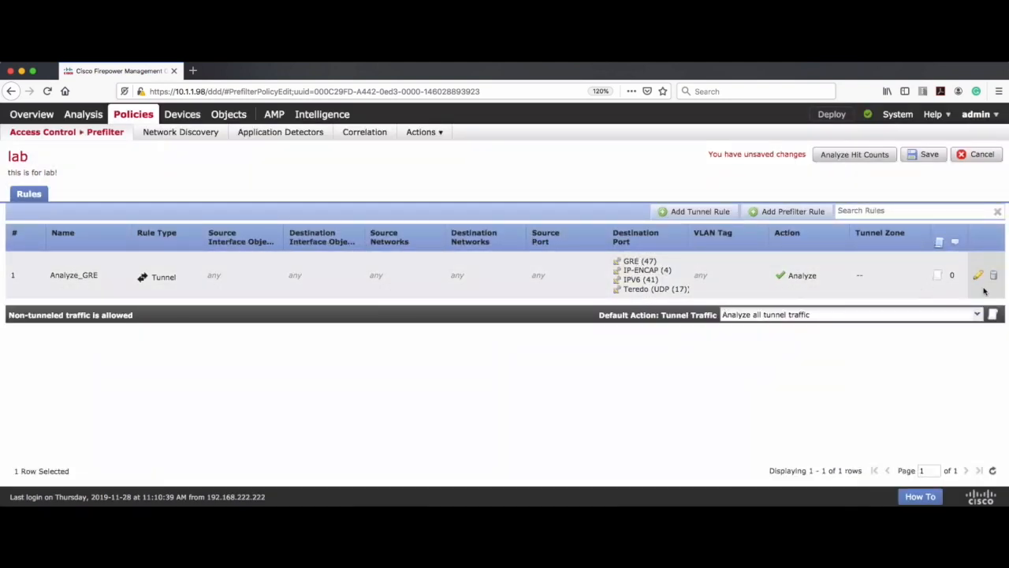
# Step: Save the lab prefilter policy and open the LAB access control policy for editing
pyautogui.click(929, 158)
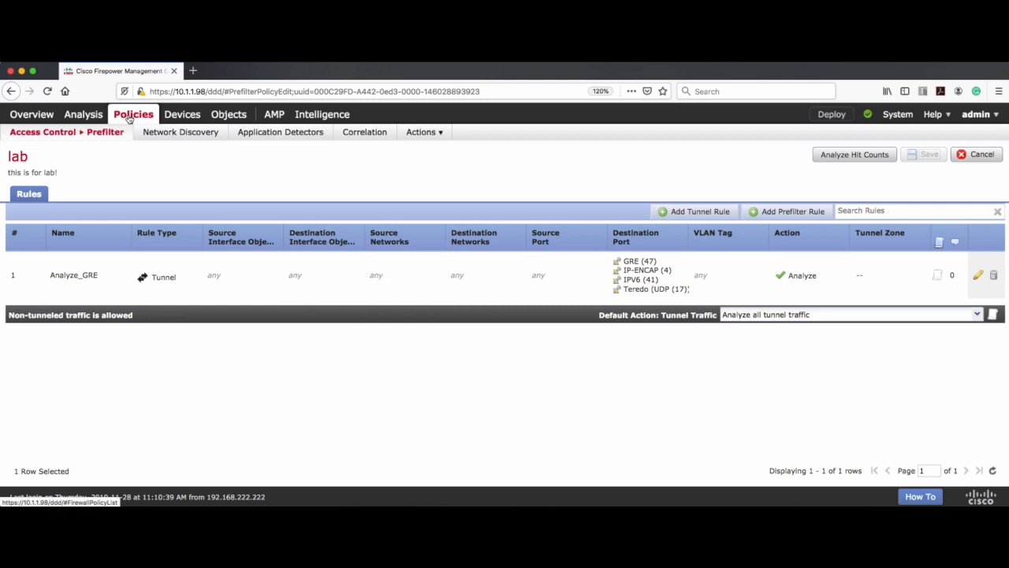
pyautogui.moveTo(130, 118)
pyautogui.click(41, 149)
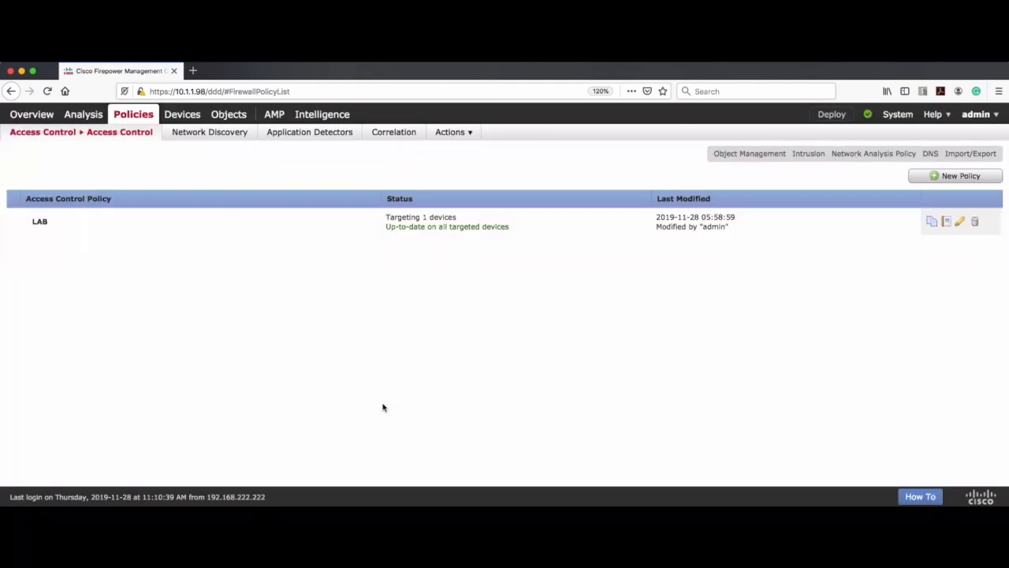
pyautogui.click(959, 223)
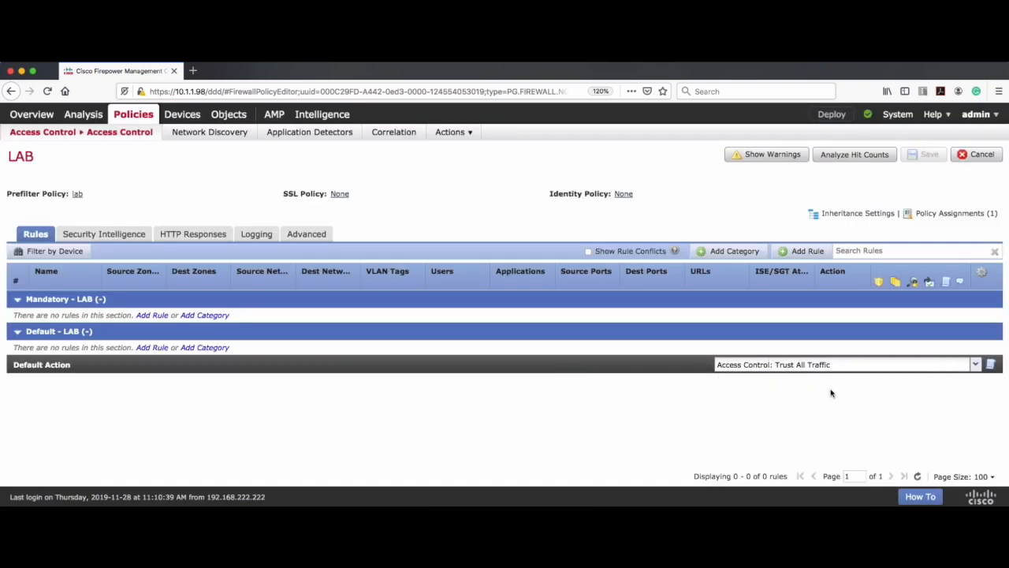
# Step: Deploy the pending policy changes to the FTD_class device and check the deployment status
pyautogui.click(831, 114)
pyautogui.click(208, 136)
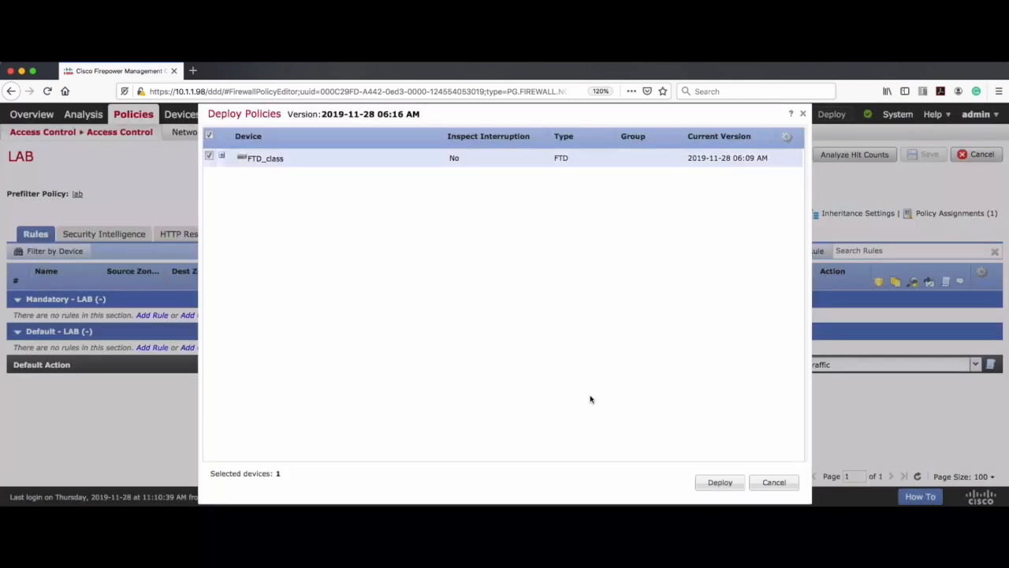
pyautogui.click(735, 486)
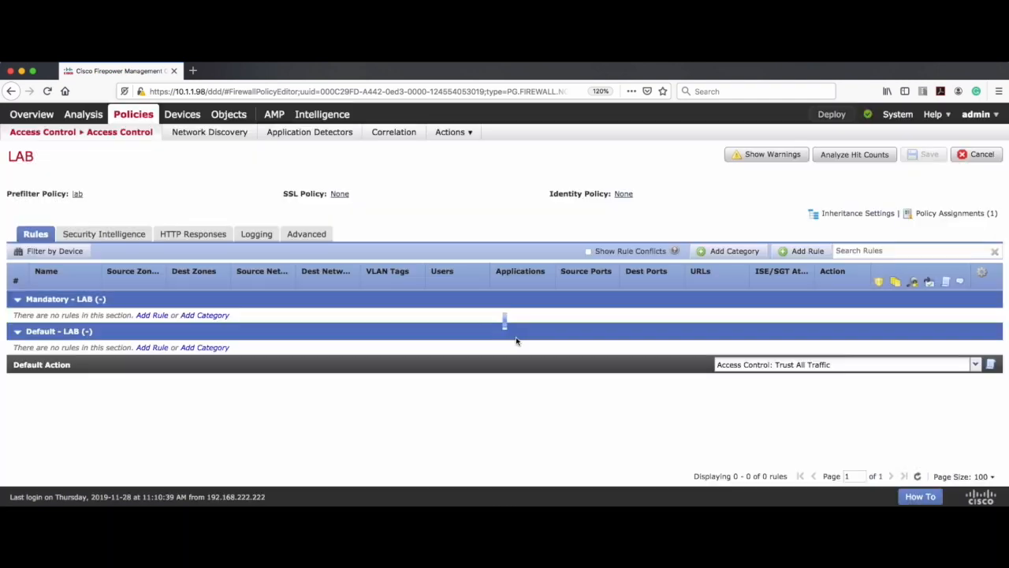
pyautogui.click(831, 113)
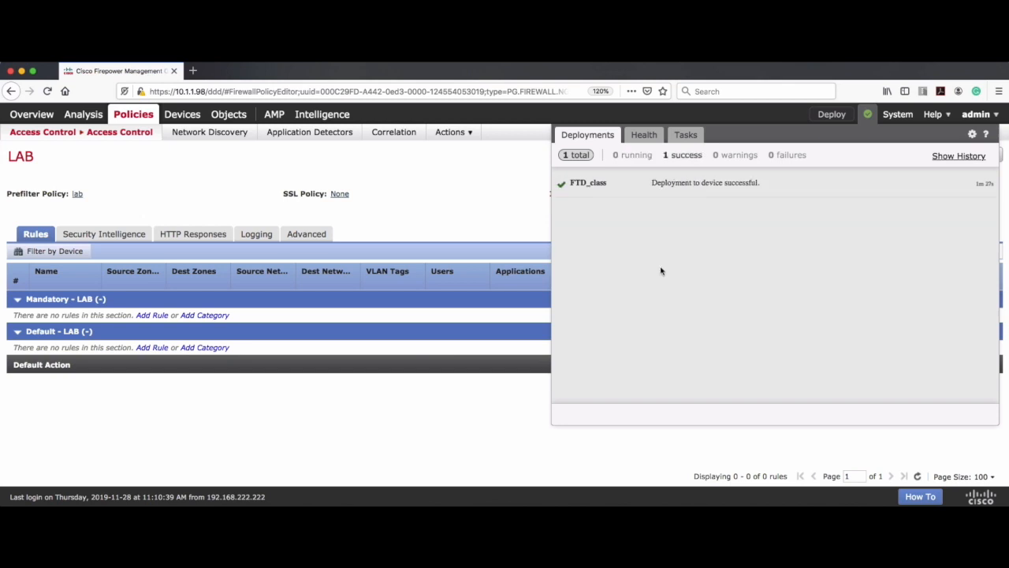
pyautogui.click(473, 441)
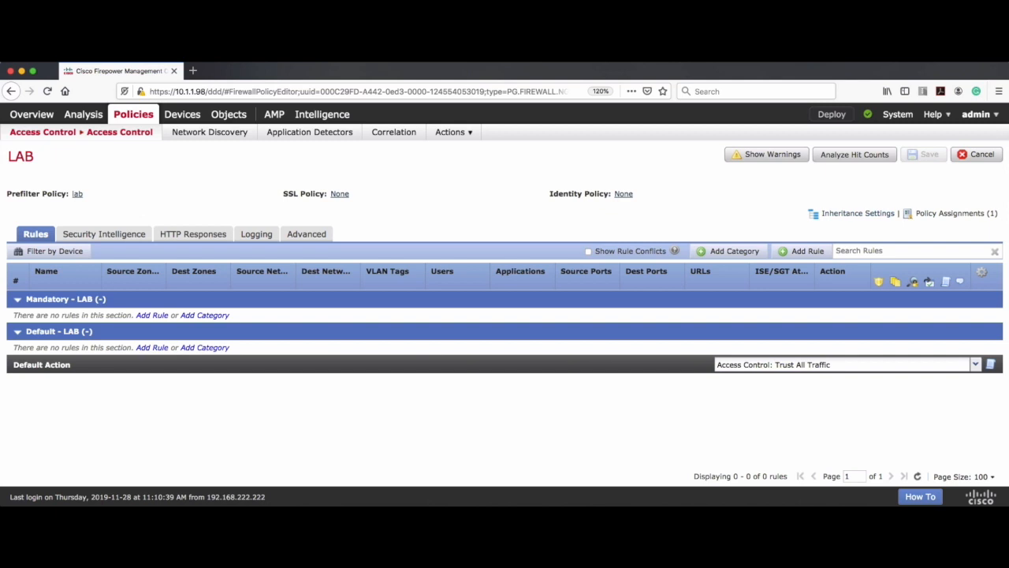
# Step: Switch to the Windows client's Command Prompt and ping 200.200.200.1
pyautogui.press('super+Tab')
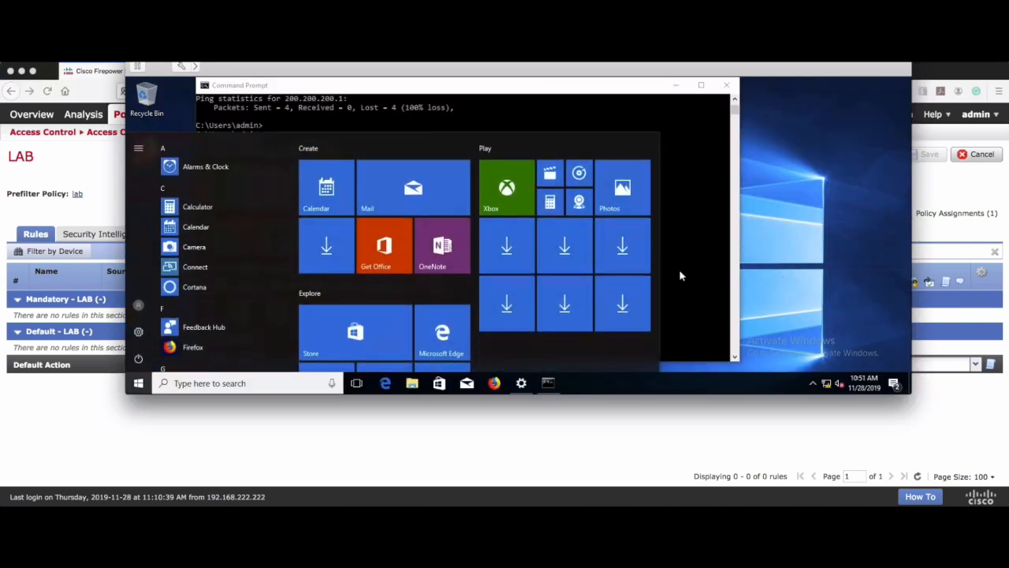
pyautogui.click(711, 272)
pyautogui.write('ping ')
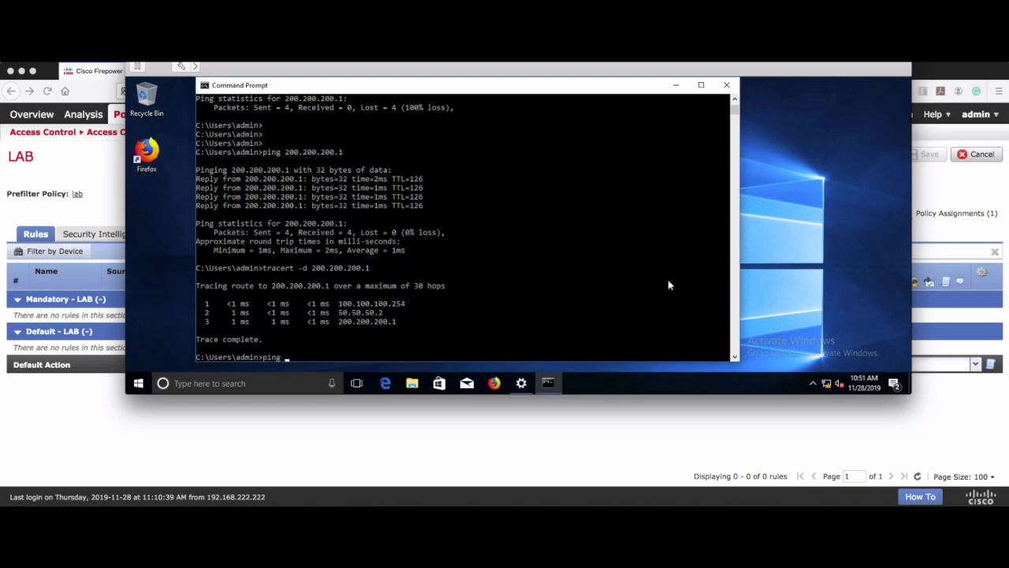
pyautogui.write('200.200.200.1')
pyautogui.press('Return')
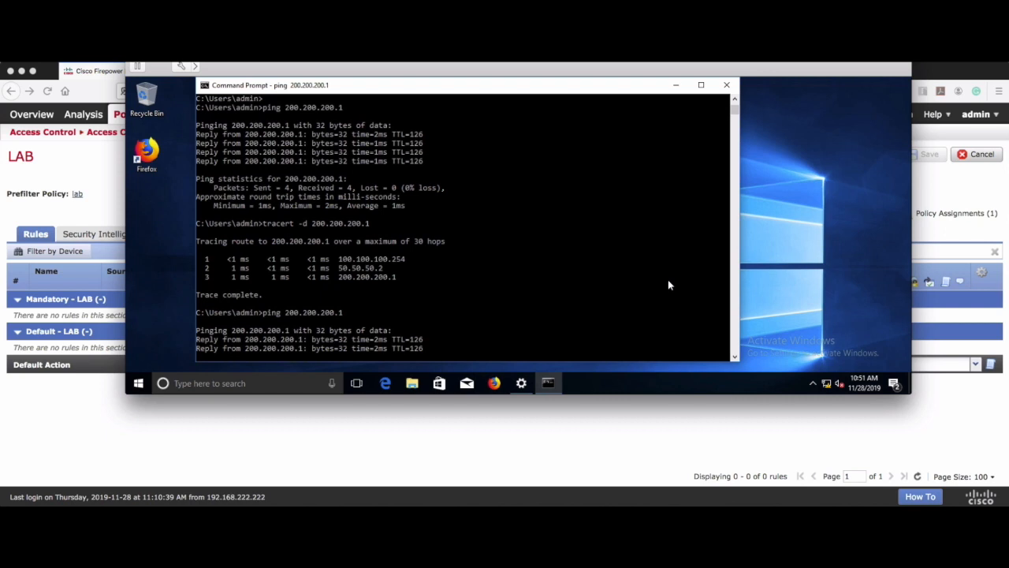
# Step: Start a Remote Desktop connection to 200.200.200.1 and cancel the credentials request
pyautogui.click(244, 383)
pyautogui.write('mstsc')
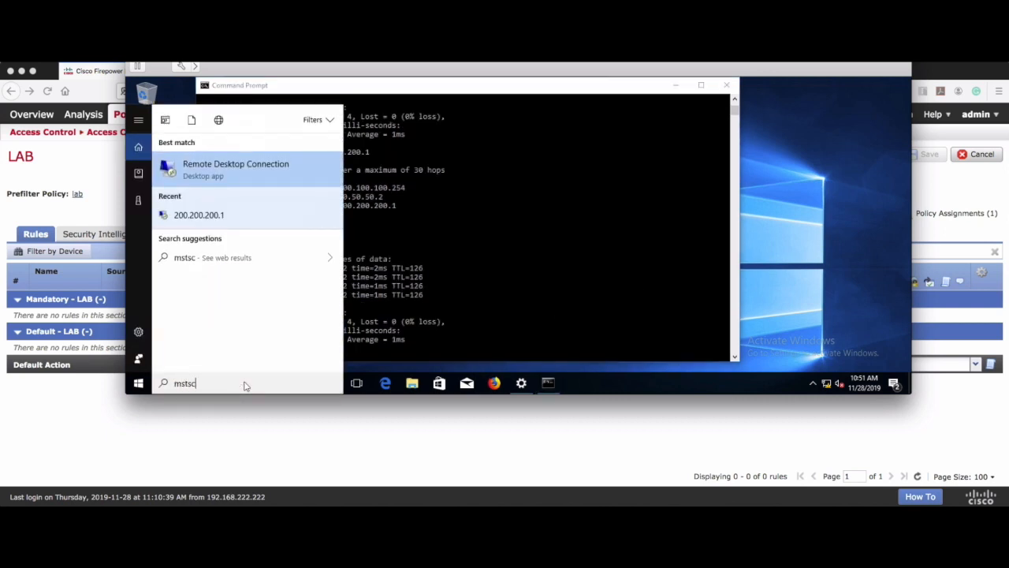
pyautogui.press('Return')
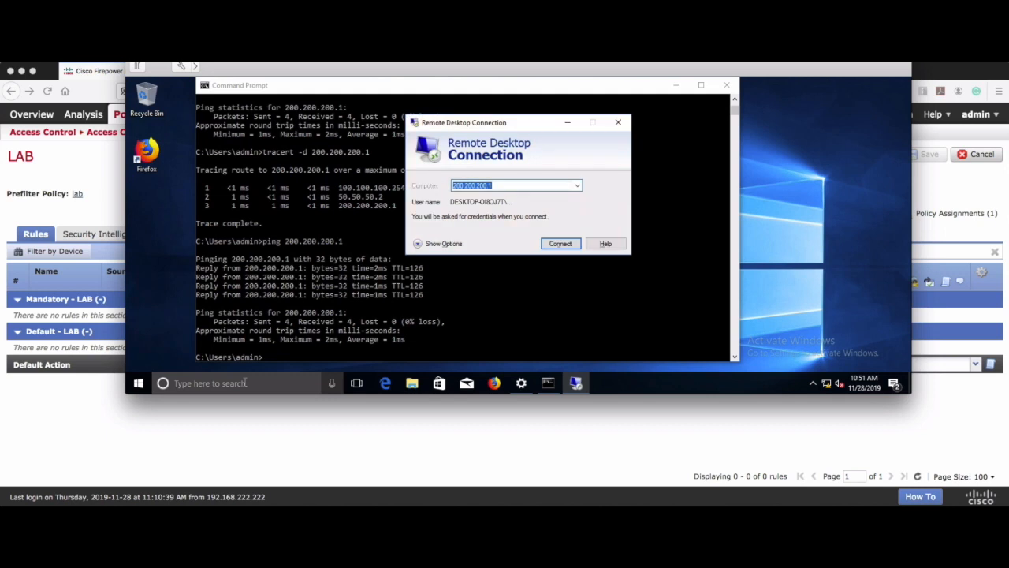
pyautogui.press('Return')
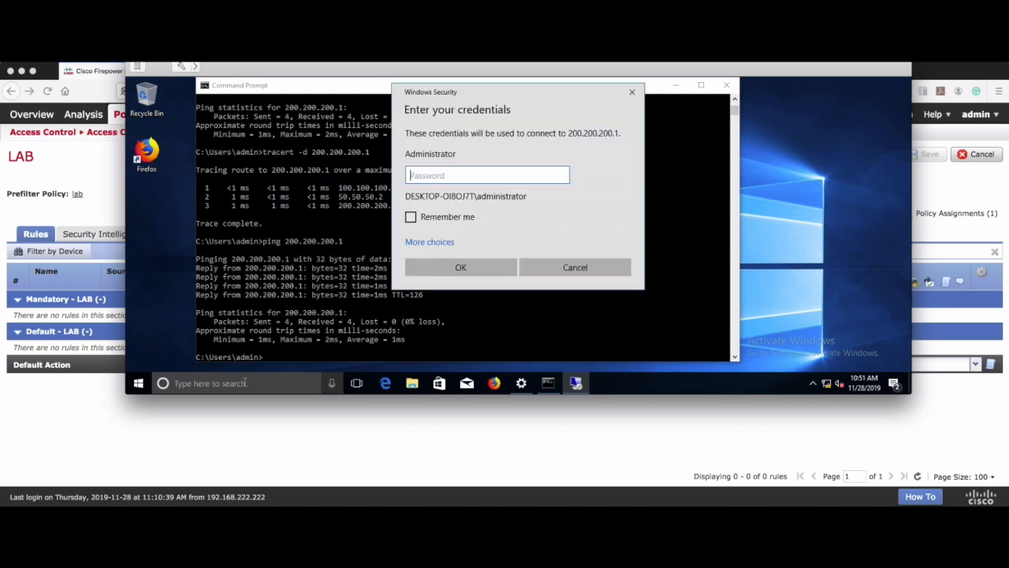
pyautogui.click(564, 267)
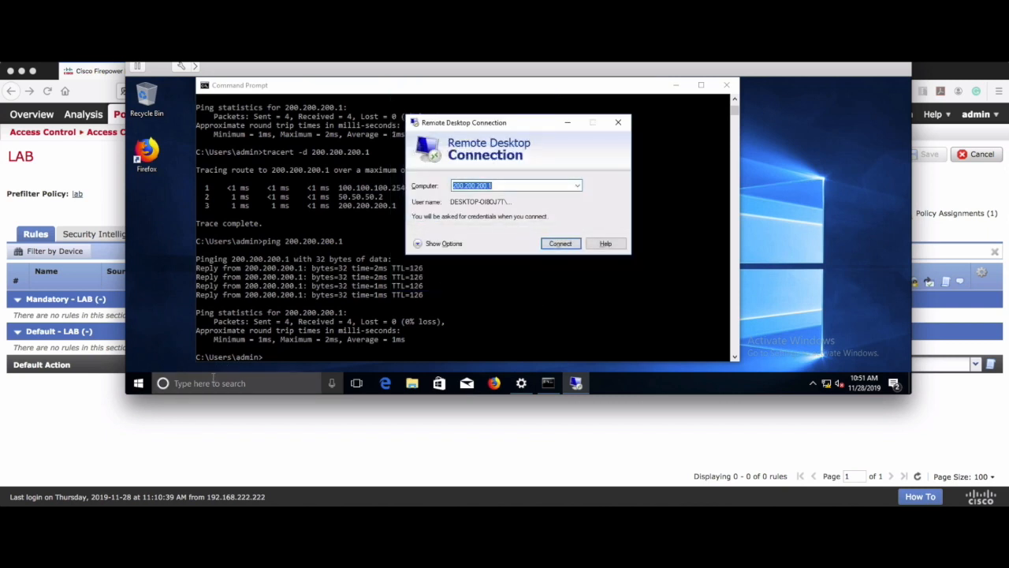
# Step: Switch to Firefox on the client and browse to 200.200.200.1, first on the default port and again on port 8080
pyautogui.click(214, 382)
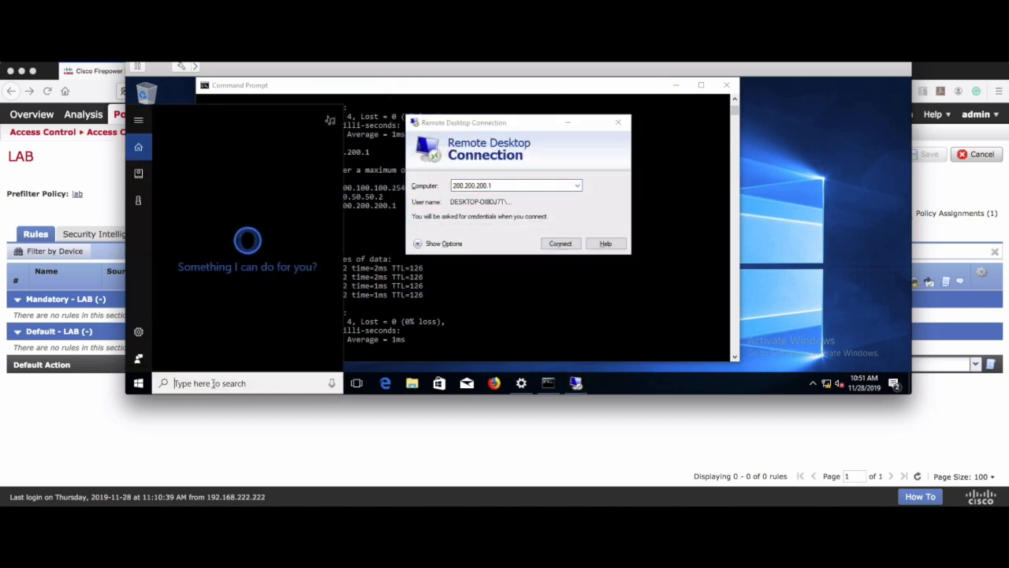
pyautogui.click(495, 384)
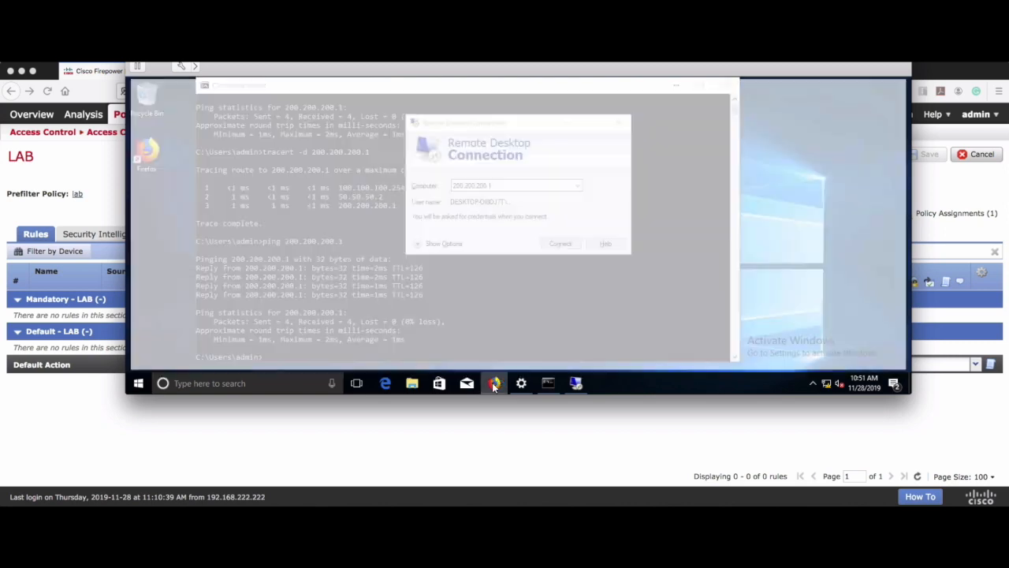
pyautogui.write('200.200.200.')
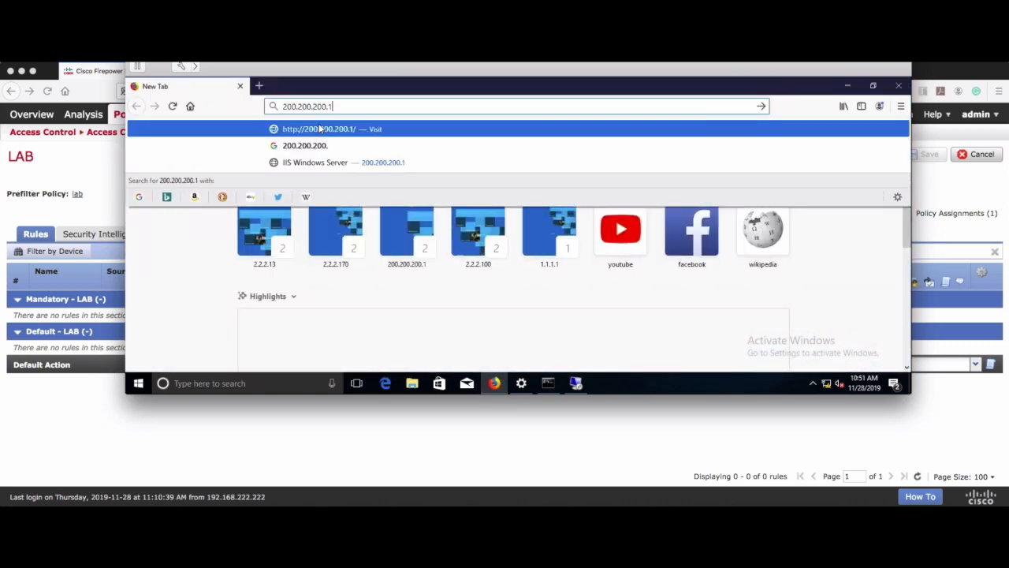
pyautogui.write('1')
pyautogui.press('Return')
pyautogui.click(868, 198)
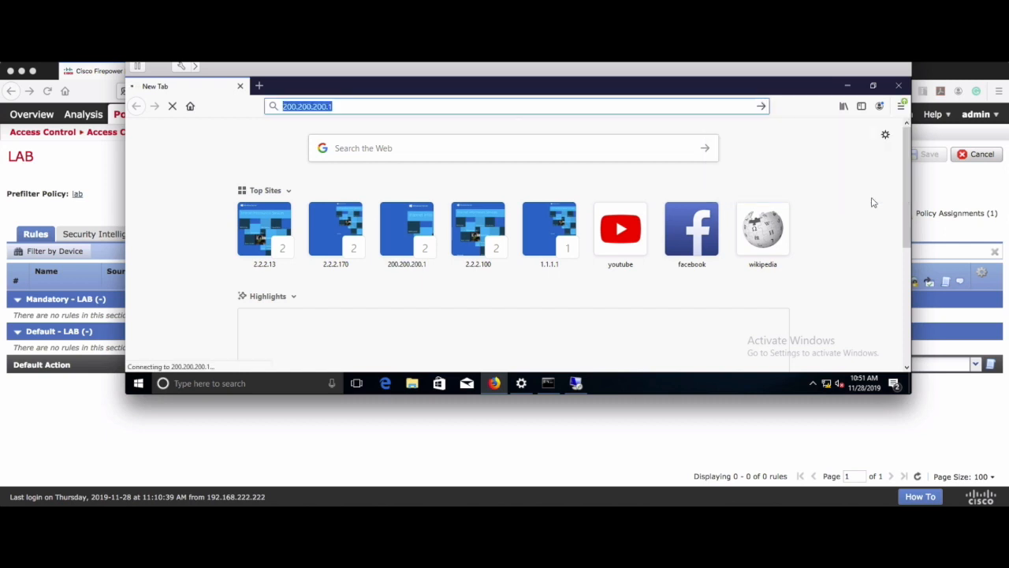
pyautogui.click(364, 103)
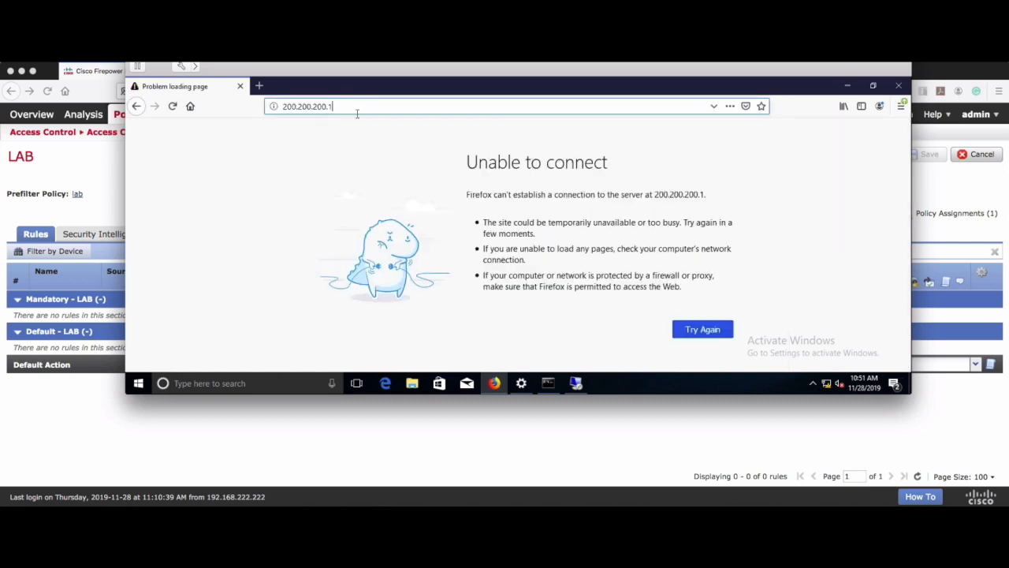
pyautogui.write(':8080')
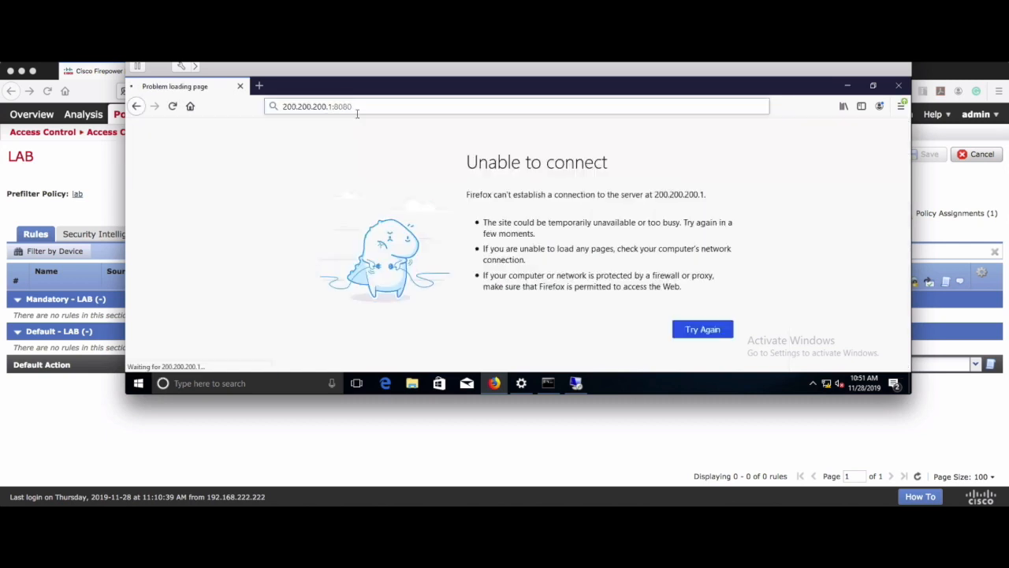
pyautogui.press('Return')
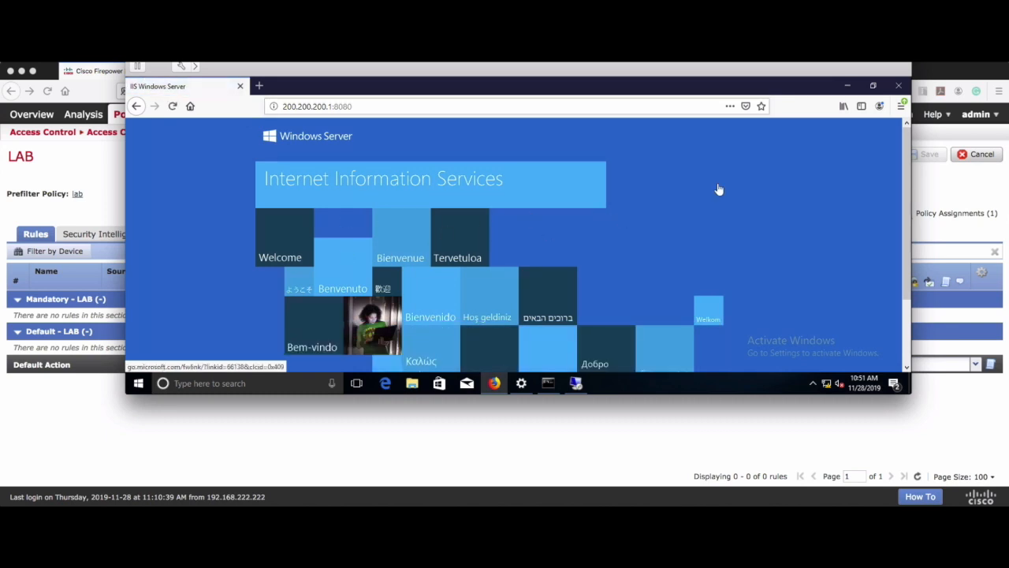
# Step: Minimize the client's windows, return to Firepower Management Center and open the connection events
pyautogui.click(848, 88)
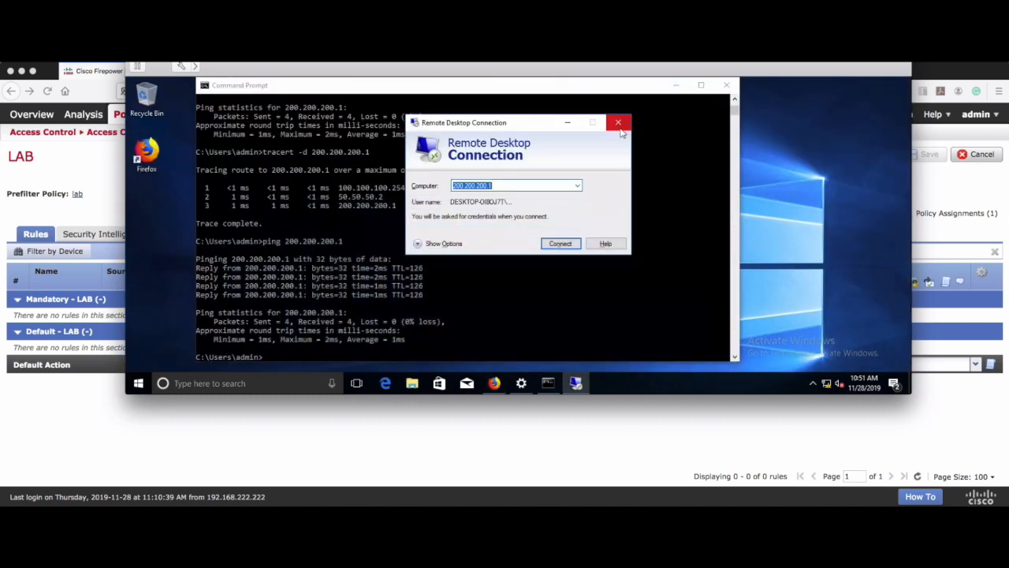
pyautogui.click(566, 123)
pyautogui.click(676, 84)
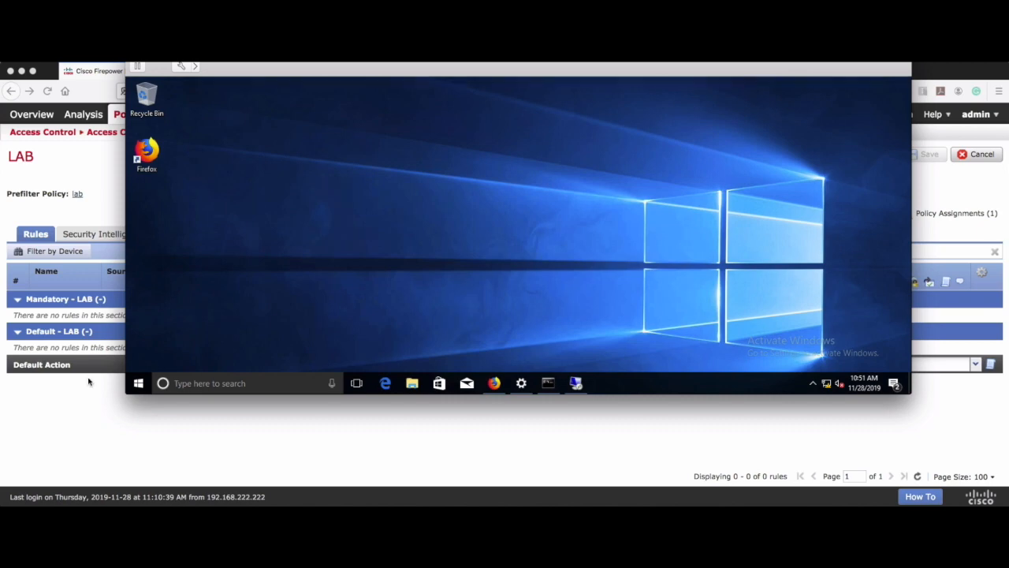
pyautogui.click(143, 52)
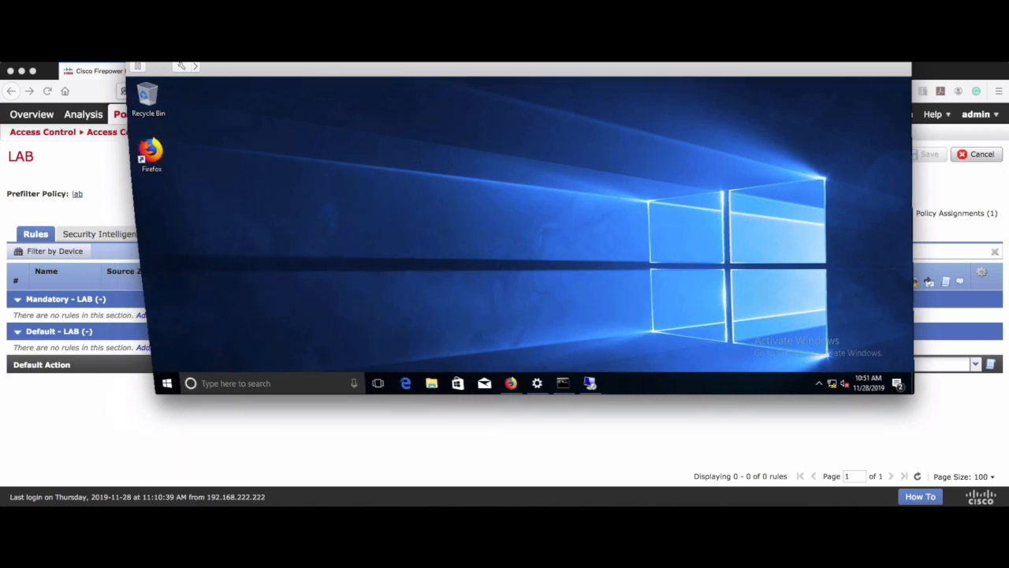
pyautogui.moveTo(94, 119)
pyautogui.moveTo(122, 132)
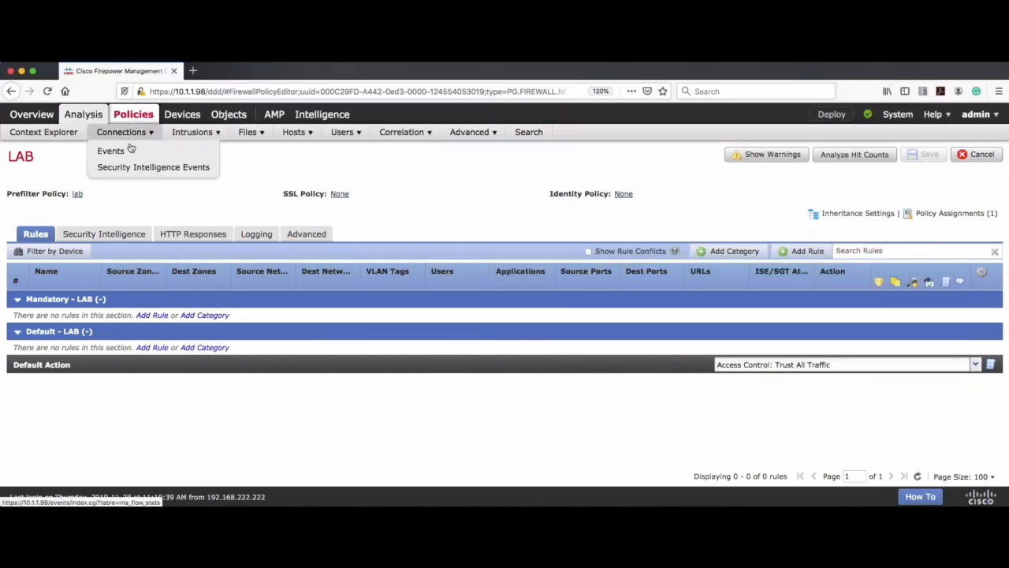
pyautogui.click(134, 167)
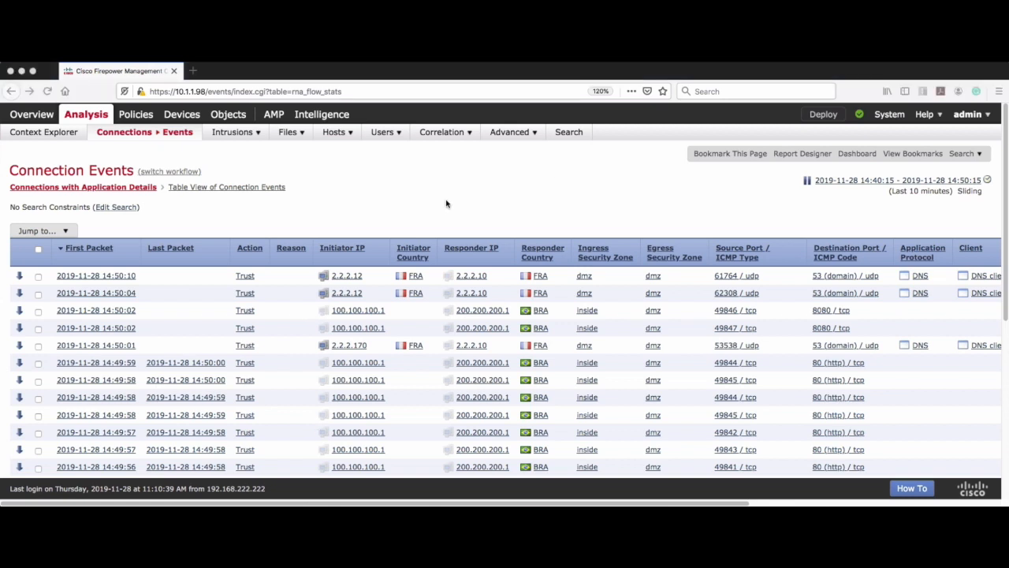
# Step: Examine the action, inner IP addresses and destination ports of the 8080 and HTTP connection events between 100.100.100.1 and 200.200.200.1
pyautogui.moveTo(359, 218)
pyautogui.mouseDown()
pyautogui.moveTo(379, 204)
pyautogui.moveTo(400, 217)
pyautogui.moveTo(456, 205)
pyautogui.moveTo(466, 181)
pyautogui.moveTo(493, 199)
pyautogui.moveTo(519, 189)
pyautogui.moveTo(552, 211)
pyautogui.moveTo(559, 197)
pyautogui.mouseUp()
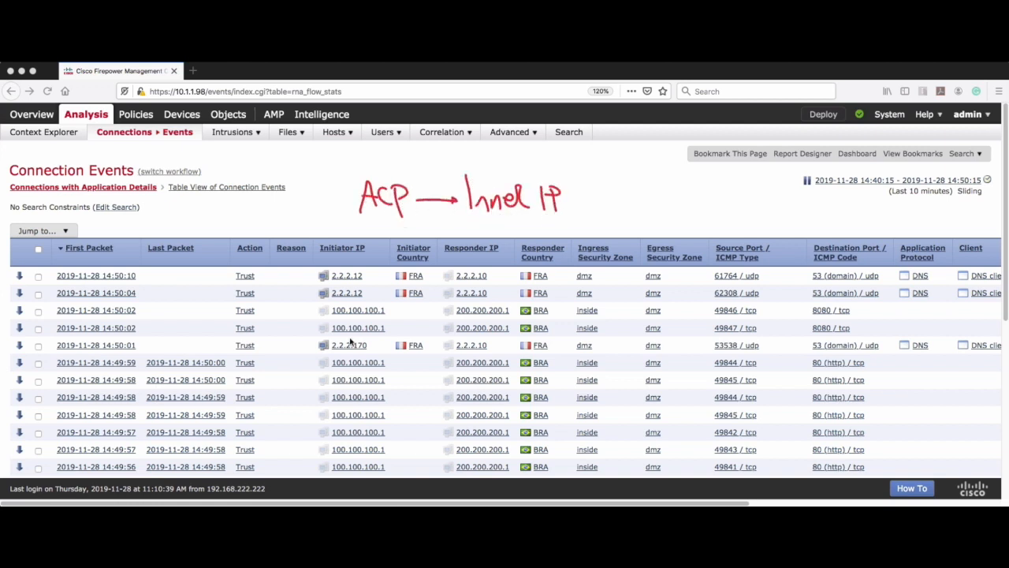
pyautogui.moveTo(384, 341)
pyautogui.mouseDown()
pyautogui.moveTo(377, 321)
pyautogui.moveTo(391, 337)
pyautogui.mouseUp()
pyautogui.moveTo(441, 336)
pyautogui.mouseDown()
pyautogui.moveTo(511, 322)
pyautogui.moveTo(457, 319)
pyautogui.mouseUp()
pyautogui.moveTo(817, 325)
pyautogui.mouseDown()
pyautogui.moveTo(868, 335)
pyautogui.moveTo(813, 319)
pyautogui.mouseUp()
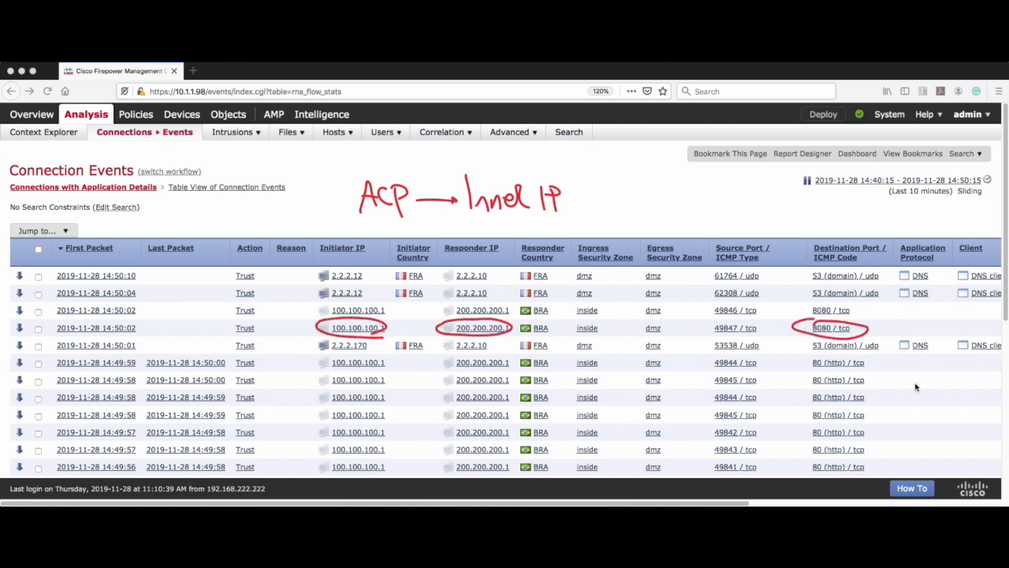
pyautogui.moveTo(260, 333); pyautogui.dragTo(229, 337)
pyautogui.moveTo(877, 365); pyautogui.dragTo(873, 468)
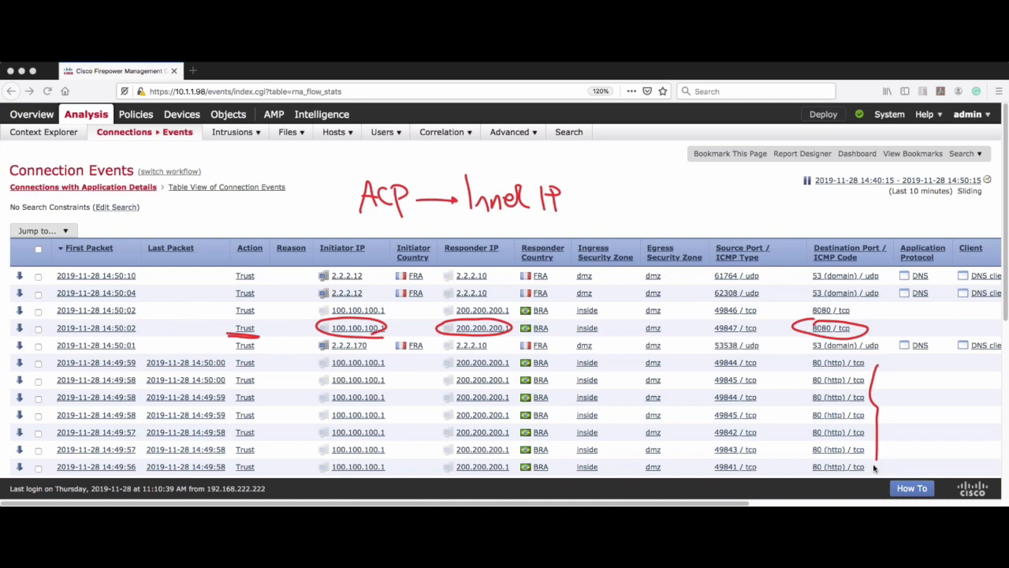
pyautogui.press('Escape')
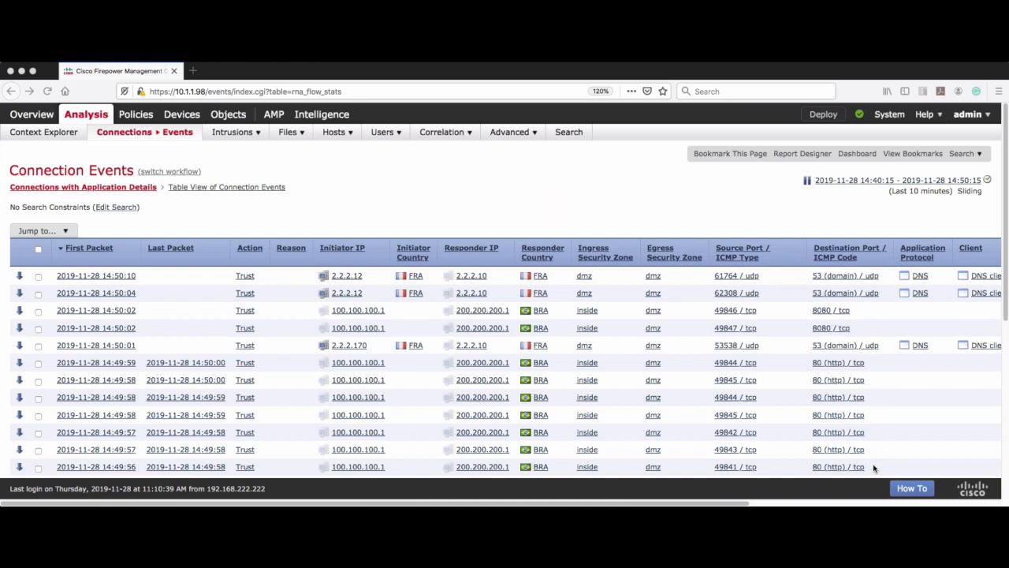
# Step: Examine the initiator and responder IPs of the port 3389 connection events further down the list
pyautogui.scroll(-5, 660, 360)
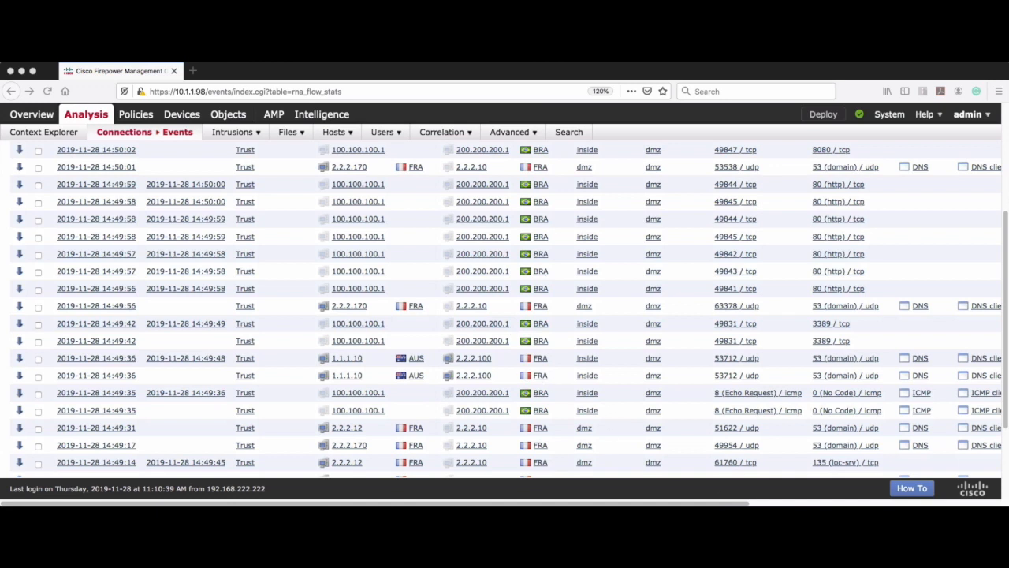
pyautogui.moveTo(822, 332)
pyautogui.mouseDown()
pyautogui.moveTo(835, 315)
pyautogui.moveTo(811, 343)
pyautogui.moveTo(850, 317)
pyautogui.mouseUp()
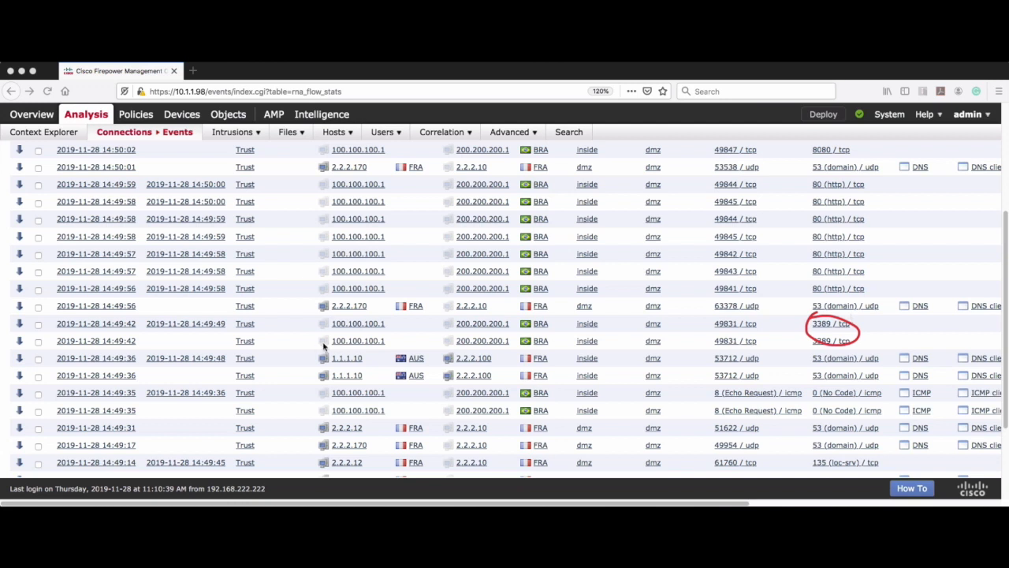
pyautogui.moveTo(387, 335); pyautogui.dragTo(330, 333)
pyautogui.moveTo(508, 332); pyautogui.dragTo(441, 334)
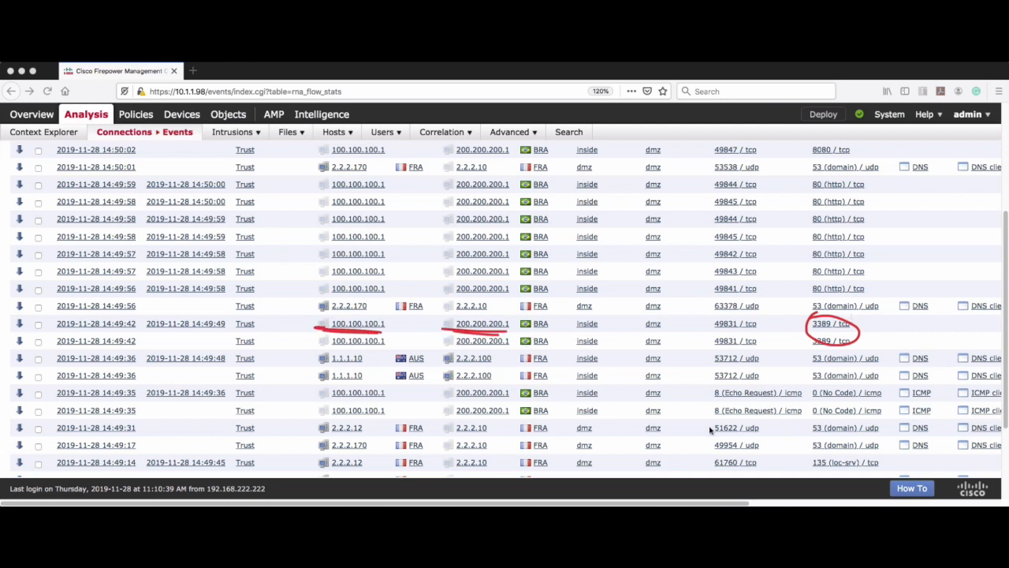
pyautogui.moveTo(273, 322)
pyautogui.mouseDown()
pyautogui.moveTo(310, 318)
pyautogui.moveTo(297, 339)
pyautogui.moveTo(291, 331)
pyautogui.mouseUp()
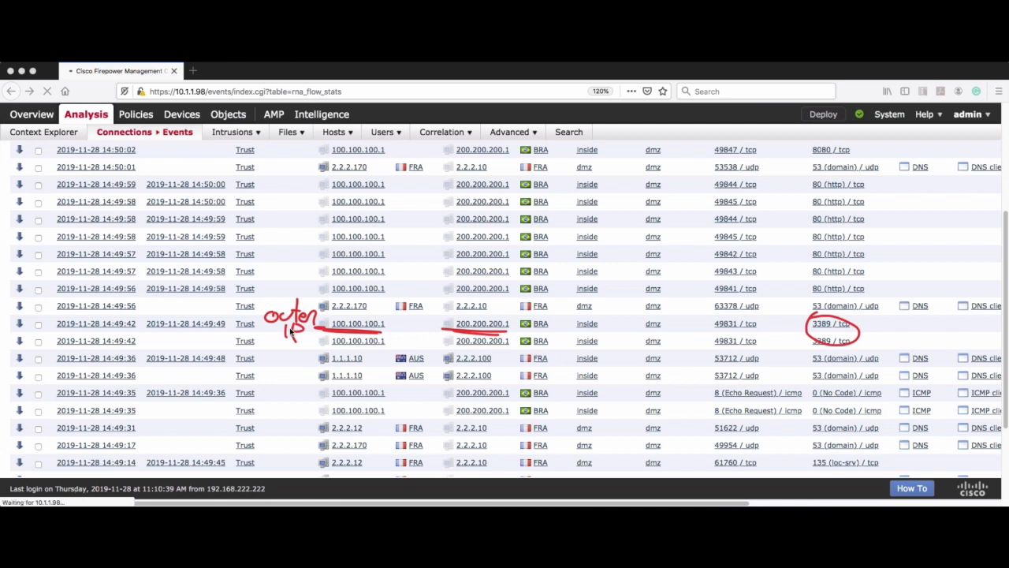
pyautogui.press('super+z')
pyautogui.press('super+z')
pyautogui.press('super+z')
pyautogui.press('super+z')
pyautogui.press('super+z')
pyautogui.press('super+z')
pyautogui.press('super+z')
pyautogui.press('super+z')
pyautogui.moveTo(271, 298)
pyautogui.mouseDown()
pyautogui.moveTo(273, 324)
pyautogui.moveTo(298, 322)
pyautogui.moveTo(310, 301)
pyautogui.moveTo(257, 336)
pyautogui.moveTo(299, 339)
pyautogui.mouseUp()
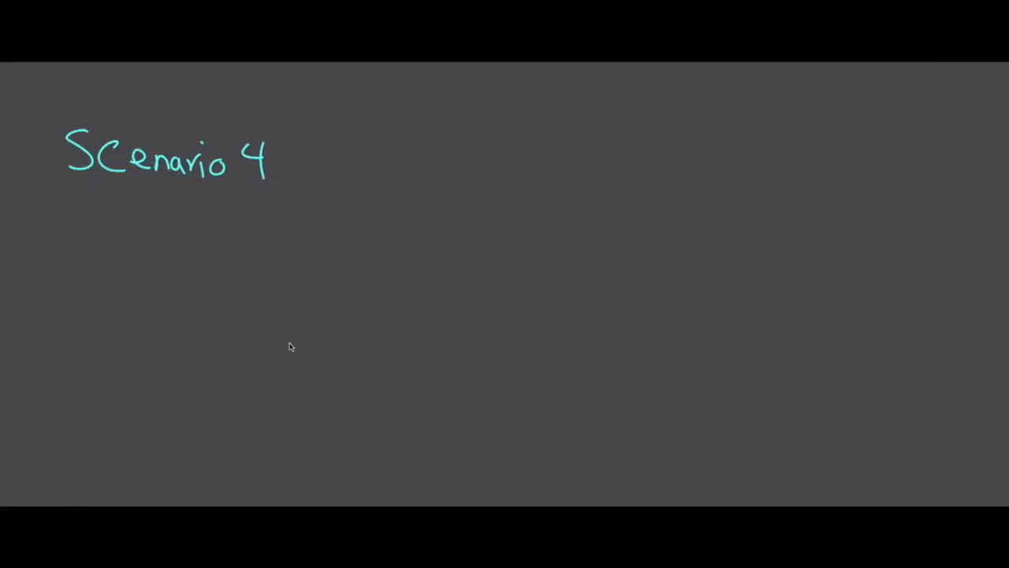
pyautogui.moveTo(73, 180); pyautogui.dragTo(287, 196)
pyautogui.moveTo(56, 229); pyautogui.dragTo(111, 229)
pyautogui.moveTo(76, 239); pyautogui.dragTo(117, 239)
pyautogui.moveTo(113, 221); pyautogui.dragTo(110, 247)
pyautogui.moveTo(168, 223); pyautogui.dragTo(168, 248)
pyautogui.moveTo(194, 222)
pyautogui.mouseDown()
pyautogui.moveTo(196, 246)
pyautogui.moveTo(239, 249)
pyautogui.mouseUp()
pyautogui.moveTo(250, 217)
pyautogui.mouseDown()
pyautogui.moveTo(251, 248)
pyautogui.moveTo(325, 251)
pyautogui.mouseUp()
pyautogui.moveTo(329, 236)
pyautogui.mouseDown()
pyautogui.moveTo(332, 271)
pyautogui.moveTo(332, 250)
pyautogui.mouseUp()
pyautogui.moveTo(347, 235)
pyautogui.mouseDown()
pyautogui.moveTo(349, 271)
pyautogui.moveTo(351, 251)
pyautogui.mouseUp()
pyautogui.moveTo(369, 216); pyautogui.dragTo(371, 251)
pyautogui.moveTo(380, 249)
pyautogui.mouseDown()
pyautogui.moveTo(379, 260)
pyautogui.moveTo(391, 260)
pyautogui.mouseUp()
pyautogui.moveTo(418, 249); pyautogui.dragTo(416, 262)
pyautogui.moveTo(433, 225)
pyautogui.mouseDown()
pyautogui.moveTo(435, 268)
pyautogui.moveTo(478, 269)
pyautogui.mouseUp()
pyautogui.moveTo(508, 227)
pyautogui.mouseDown()
pyautogui.moveTo(511, 269)
pyautogui.moveTo(537, 265)
pyautogui.mouseUp()
pyautogui.moveTo(552, 251)
pyautogui.mouseDown()
pyautogui.moveTo(544, 271)
pyautogui.moveTo(568, 268)
pyautogui.mouseUp()
pyautogui.moveTo(578, 228)
pyautogui.mouseDown()
pyautogui.moveTo(579, 269)
pyautogui.moveTo(601, 272)
pyautogui.mouseUp()
pyautogui.moveTo(651, 238)
pyautogui.mouseDown()
pyautogui.moveTo(655, 262)
pyautogui.moveTo(671, 275)
pyautogui.mouseUp()
pyautogui.moveTo(698, 251); pyautogui.dragTo(696, 268)
pyautogui.moveTo(729, 232); pyautogui.dragTo(732, 274)
pyautogui.moveTo(713, 254); pyautogui.dragTo(749, 273)
pyautogui.moveTo(753, 276); pyautogui.dragTo(766, 276)
pyautogui.moveTo(768, 273); pyautogui.dragTo(800, 276)
pyautogui.moveTo(828, 224); pyautogui.dragTo(827, 271)
pyautogui.click(831, 290)
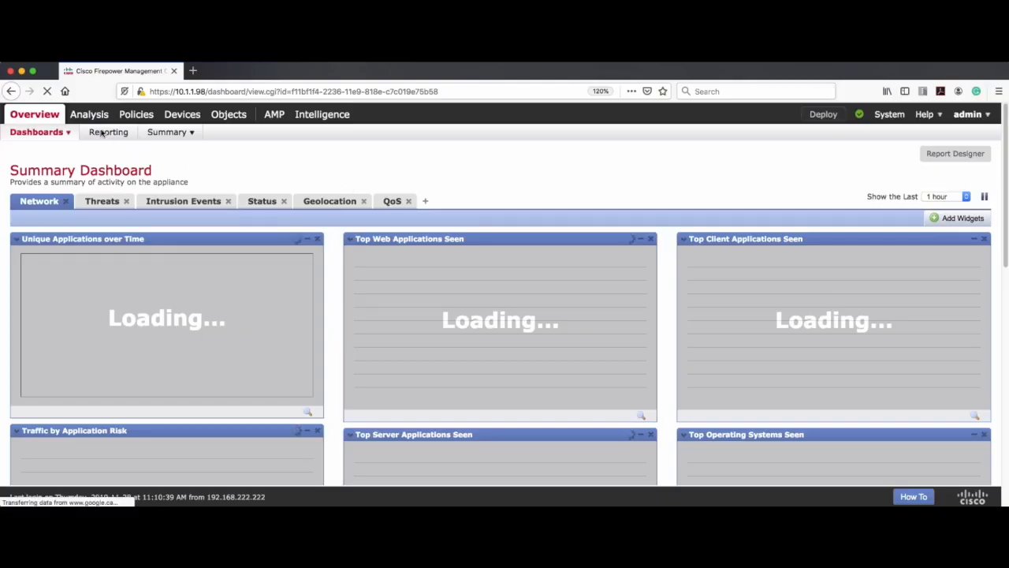
# Step: Open the LAB access control policy for editing
pyautogui.moveTo(85, 114)
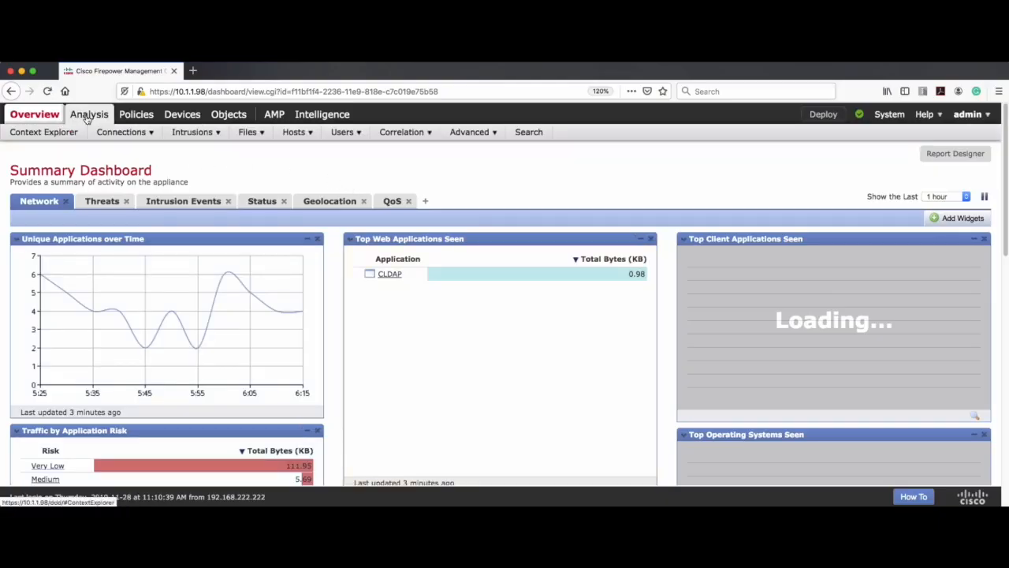
pyautogui.moveTo(136, 115)
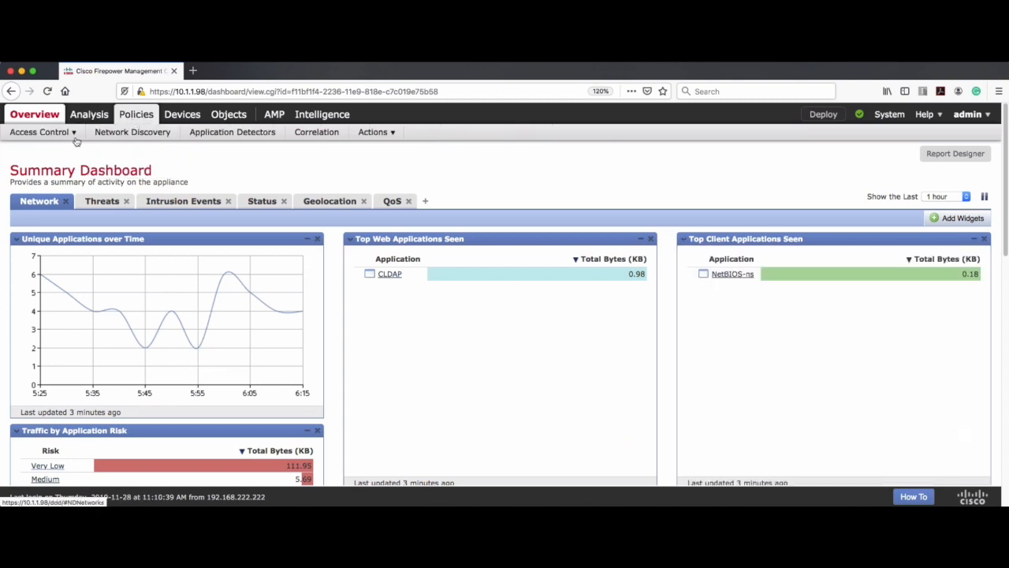
pyautogui.click(50, 150)
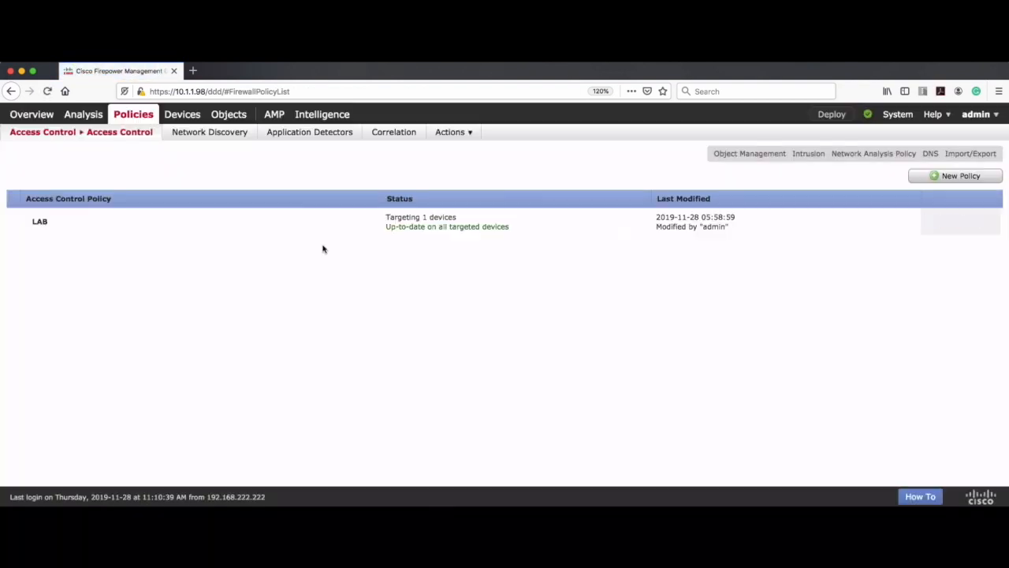
pyautogui.click(960, 222)
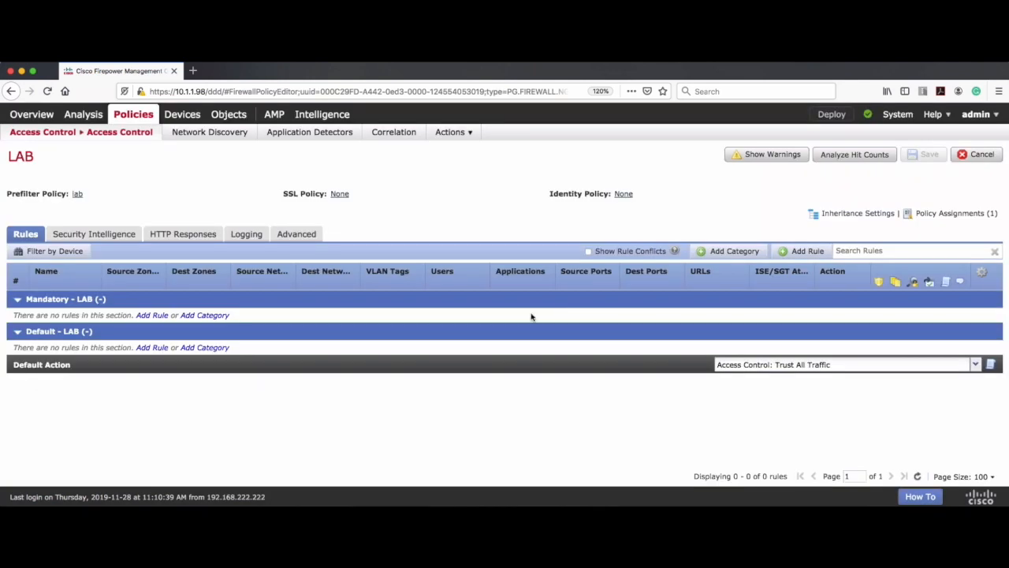
# Step: Start a rule named Block_RDP in the Mandatory section and add the RDP application to it
pyautogui.click(152, 316)
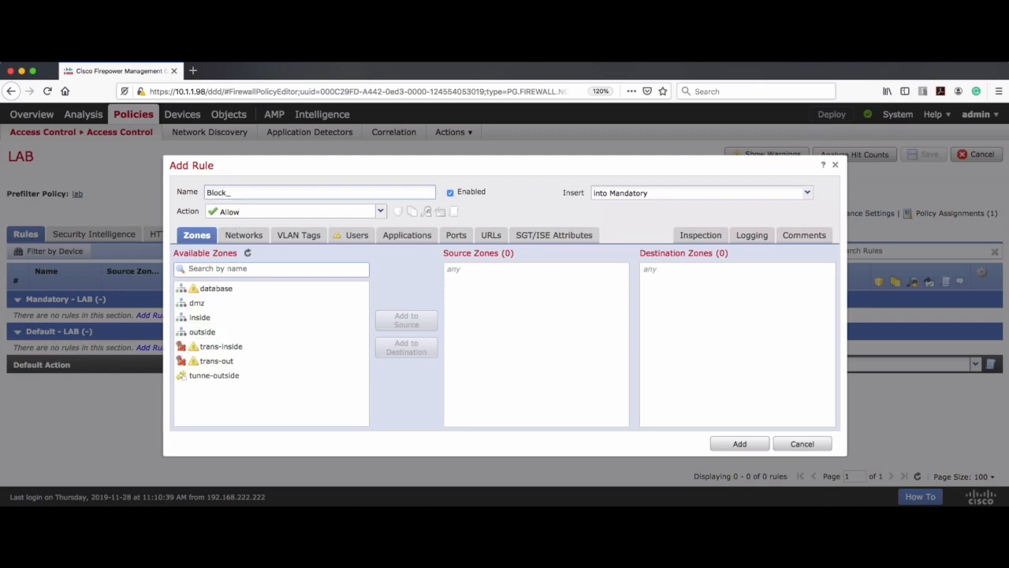
pyautogui.write('Block_RDP')
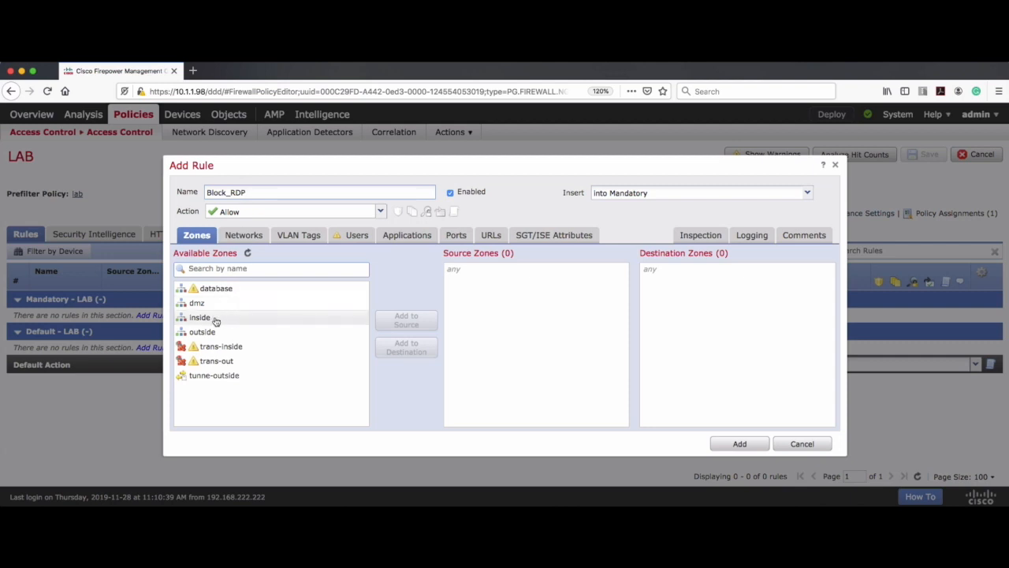
pyautogui.click(396, 238)
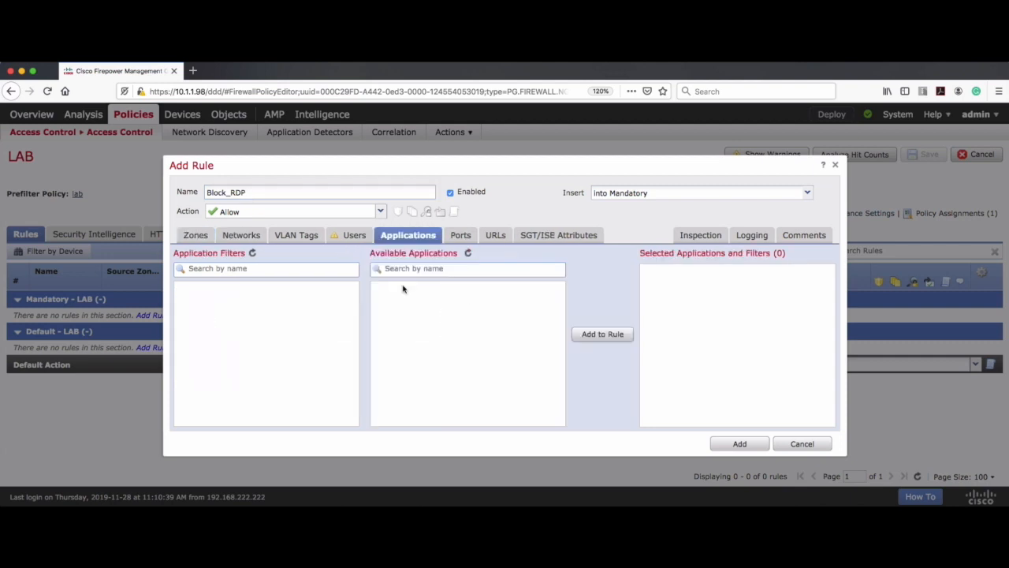
pyautogui.click(401, 270)
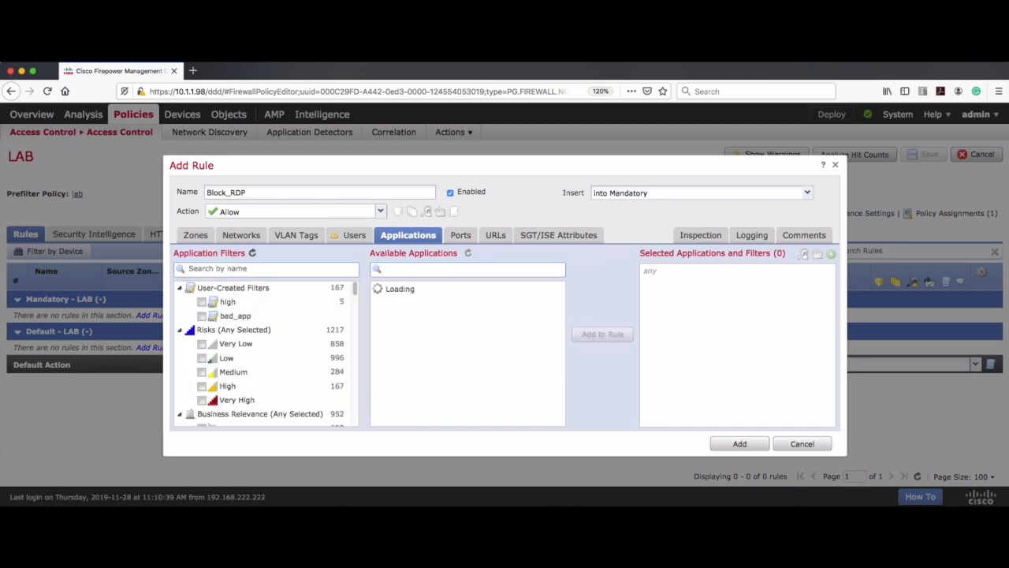
pyautogui.write('RDP')
pyautogui.click(394, 304)
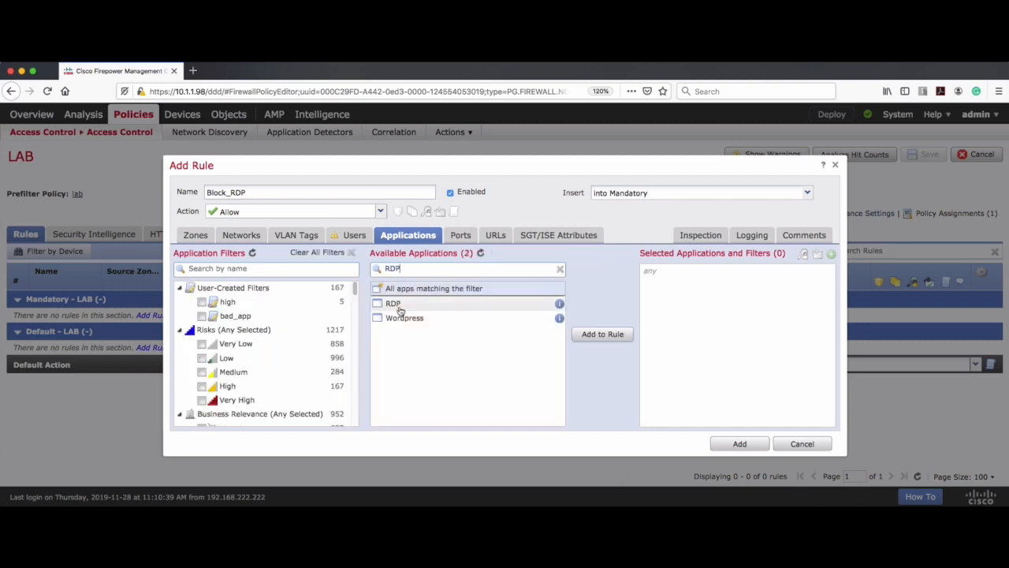
pyautogui.click(603, 334)
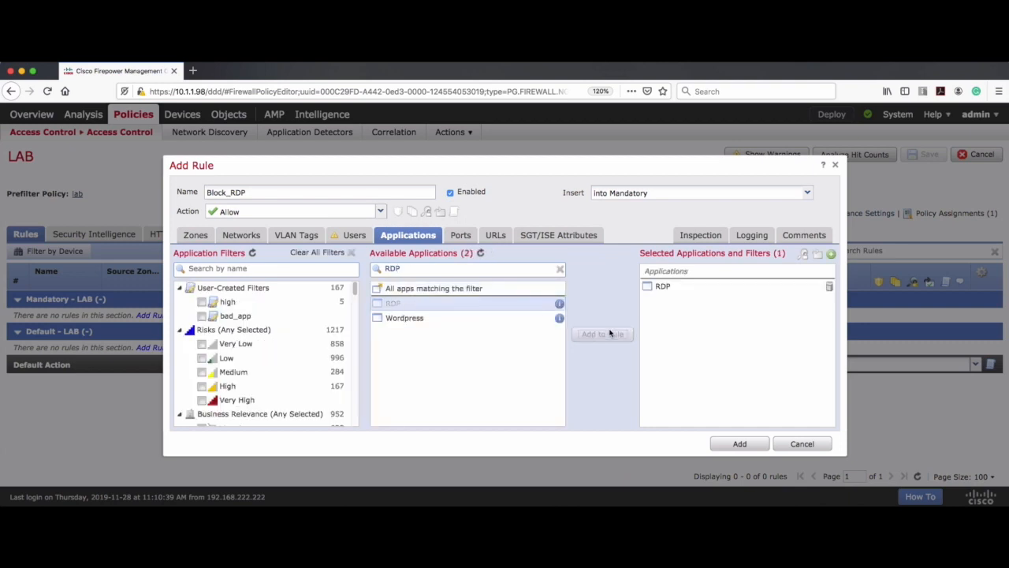
# Step: Log Block_RDP at the beginning and end of connections, set its action to Block and add the rule
pyautogui.click(751, 235)
pyautogui.click(214, 267)
pyautogui.click(210, 280)
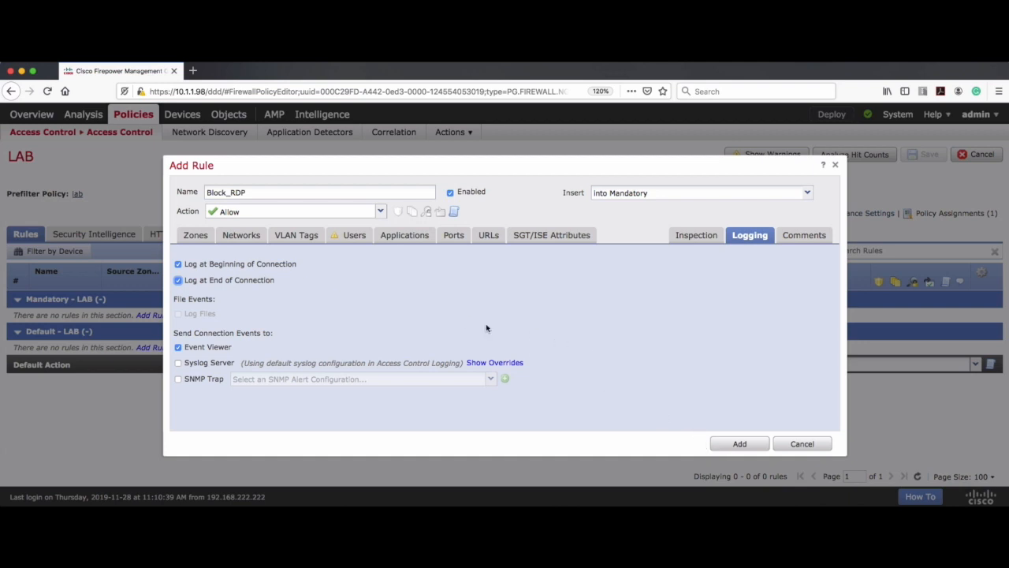
pyautogui.click(380, 211)
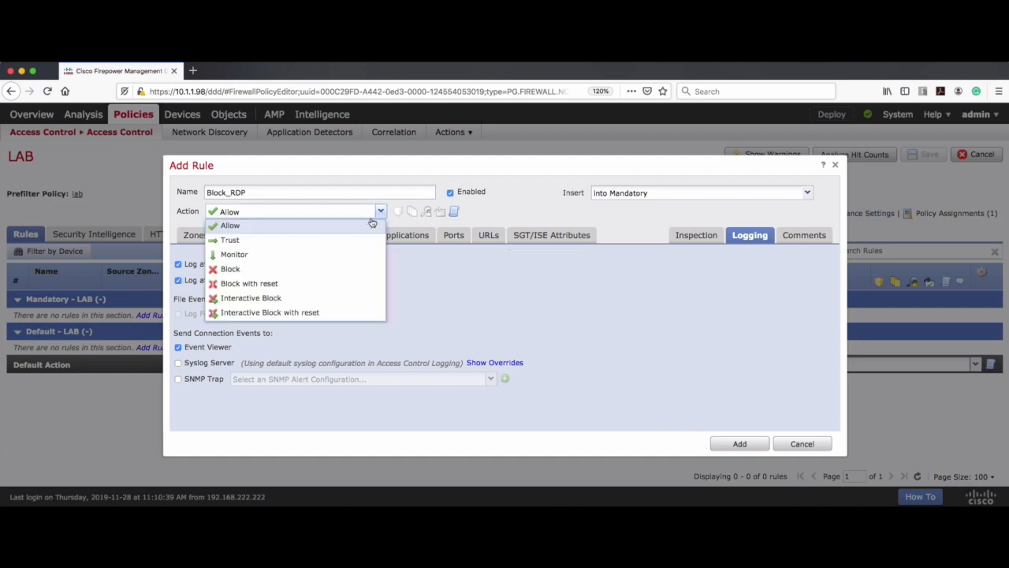
pyautogui.click(225, 269)
pyautogui.click(736, 444)
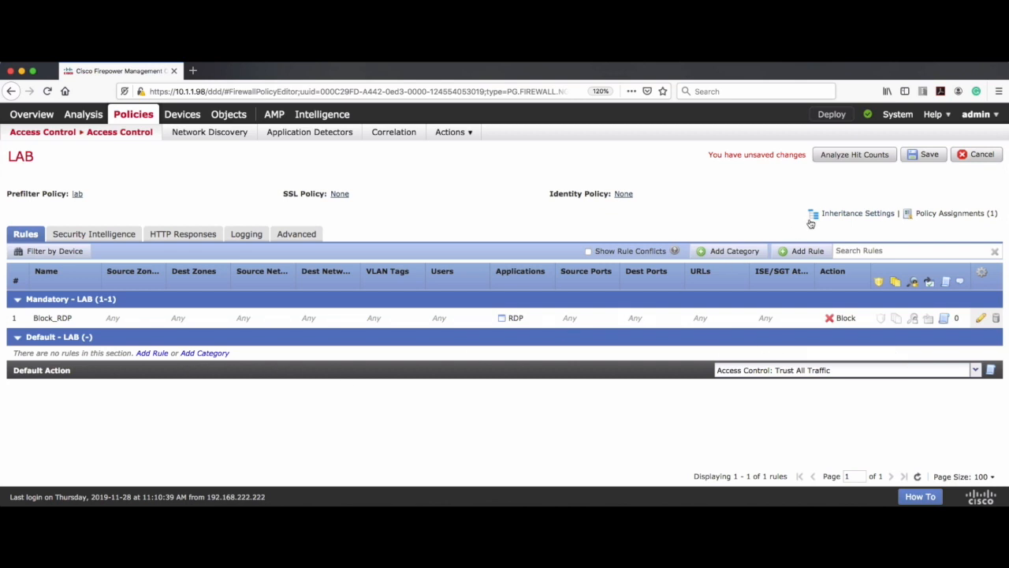
# Step: Start a new rule named WEB below rule 1 with the Block action
pyautogui.click(153, 354)
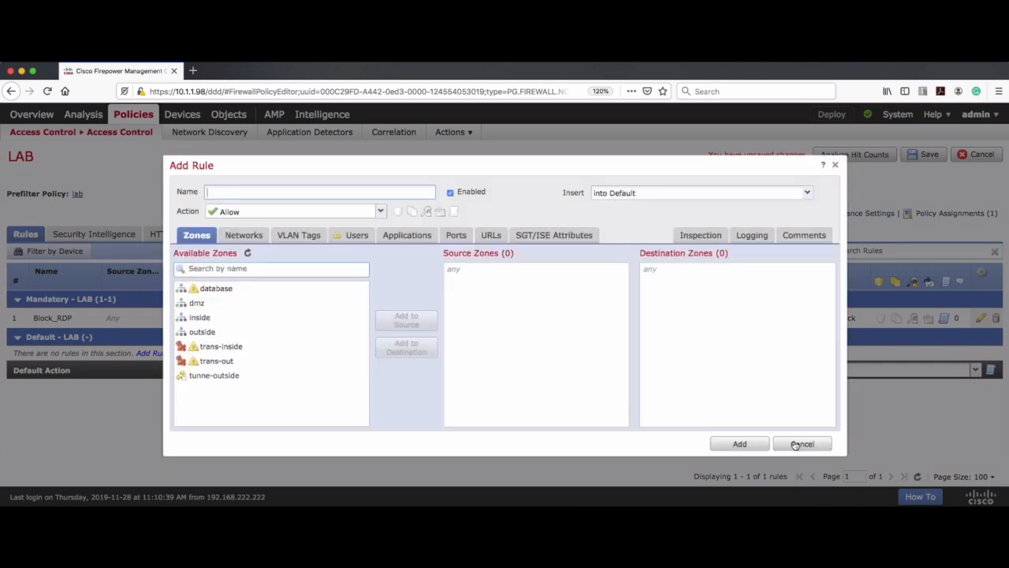
pyautogui.click(801, 443)
pyautogui.click(797, 254)
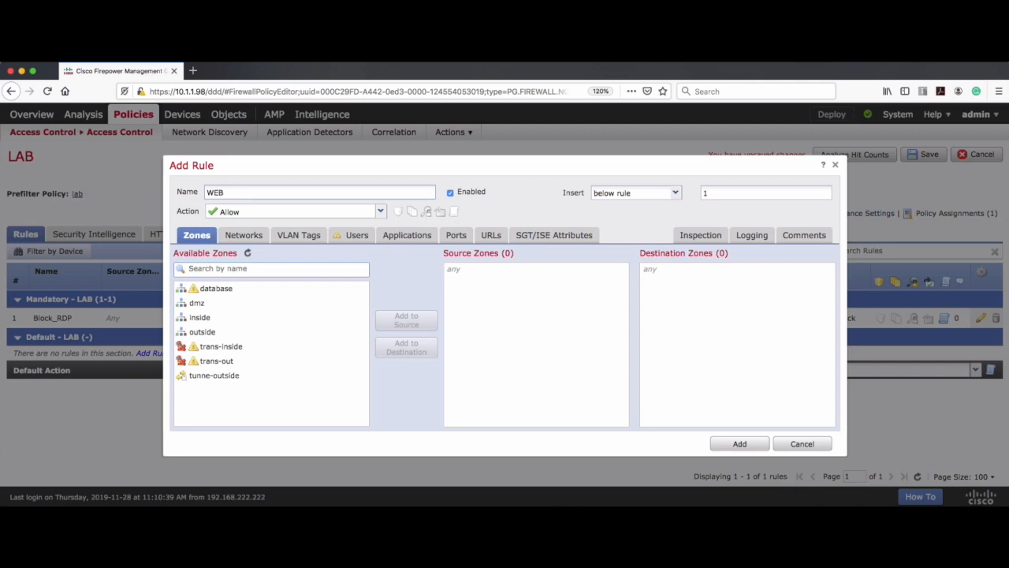
pyautogui.click(241, 213)
pyautogui.click(237, 268)
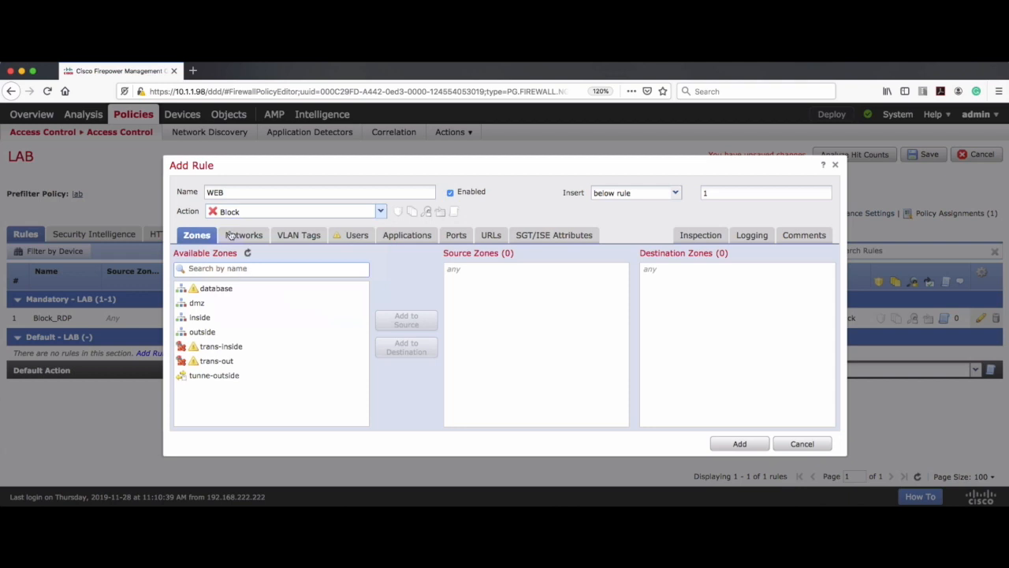
# Step: Match the HTTP application in the WEB rule, enable logging at the beginning of connections and add the rule
pyautogui.click(412, 235)
pyautogui.click(485, 272)
pyautogui.write('http')
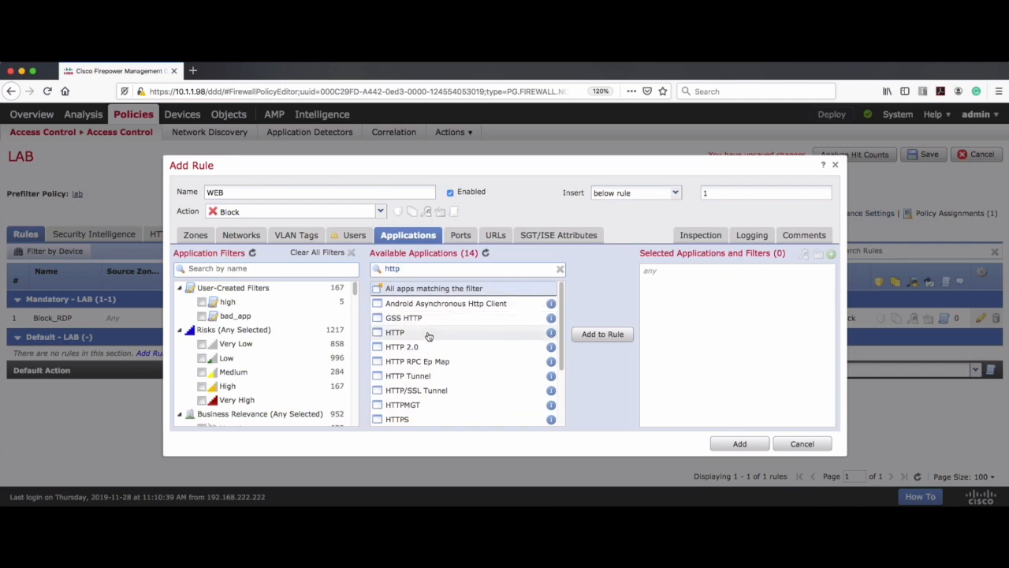
pyautogui.click(603, 335)
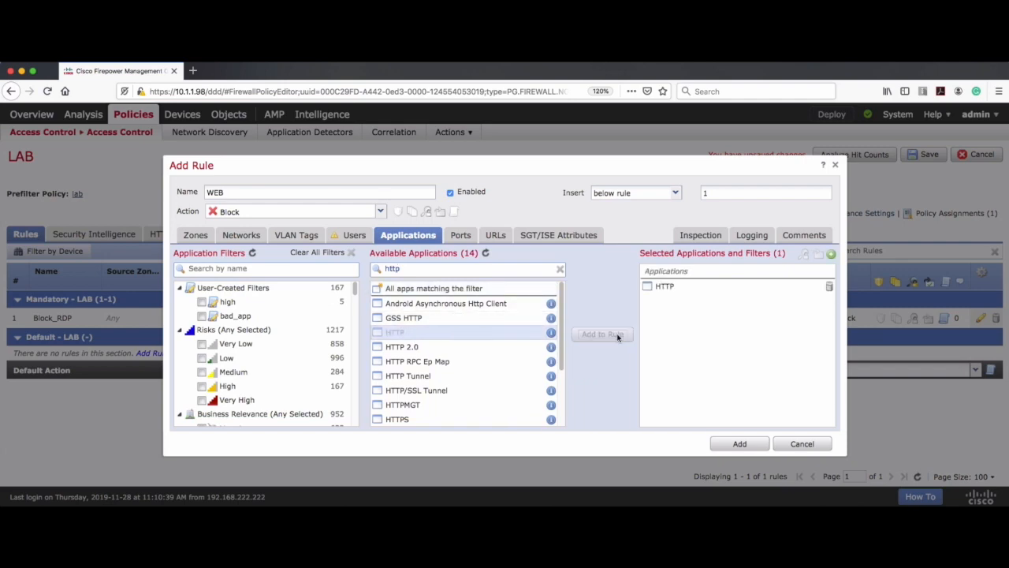
pyautogui.click(753, 236)
pyautogui.click(224, 263)
pyautogui.click(726, 447)
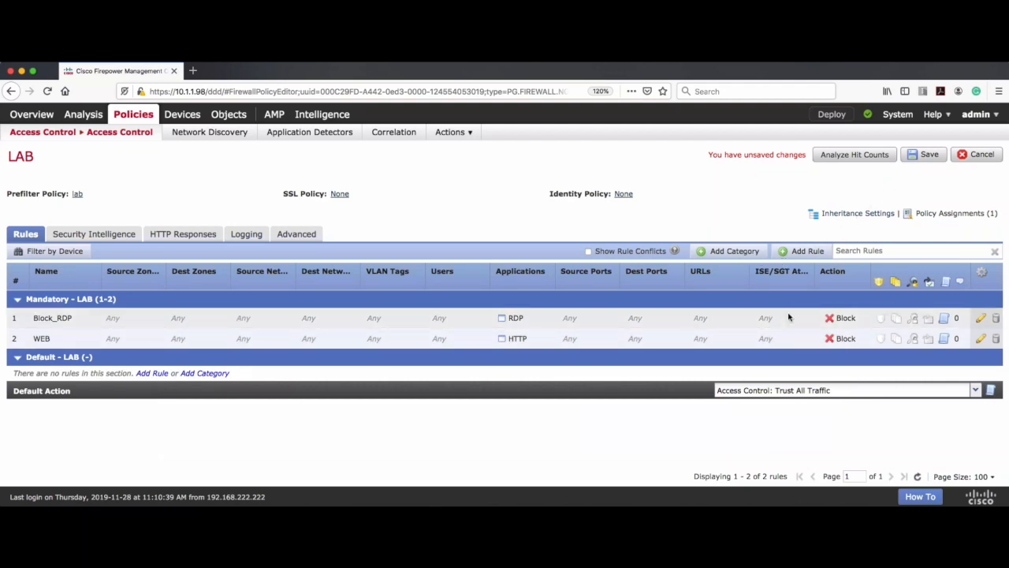
# Step: Start a rule named ICMP below rule 2, keeping the Allow action, and add the ICMP application to it
pyautogui.click(798, 253)
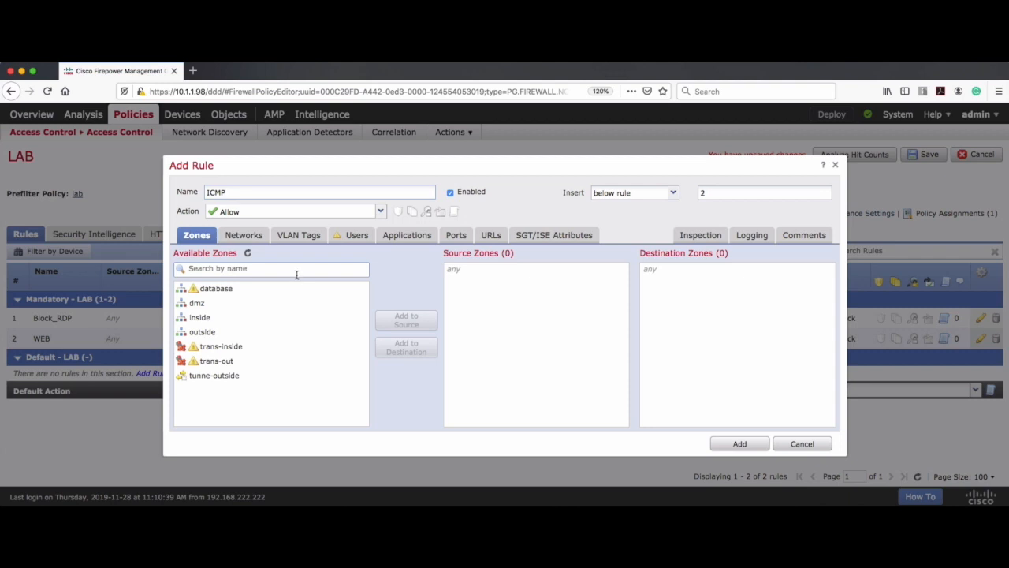
pyautogui.click(380, 213)
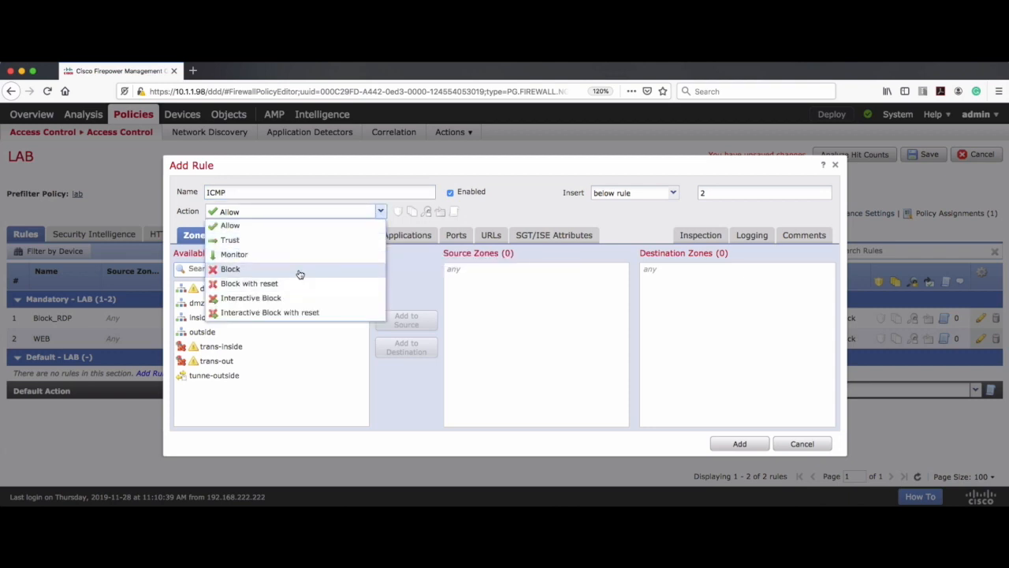
pyautogui.click(451, 463)
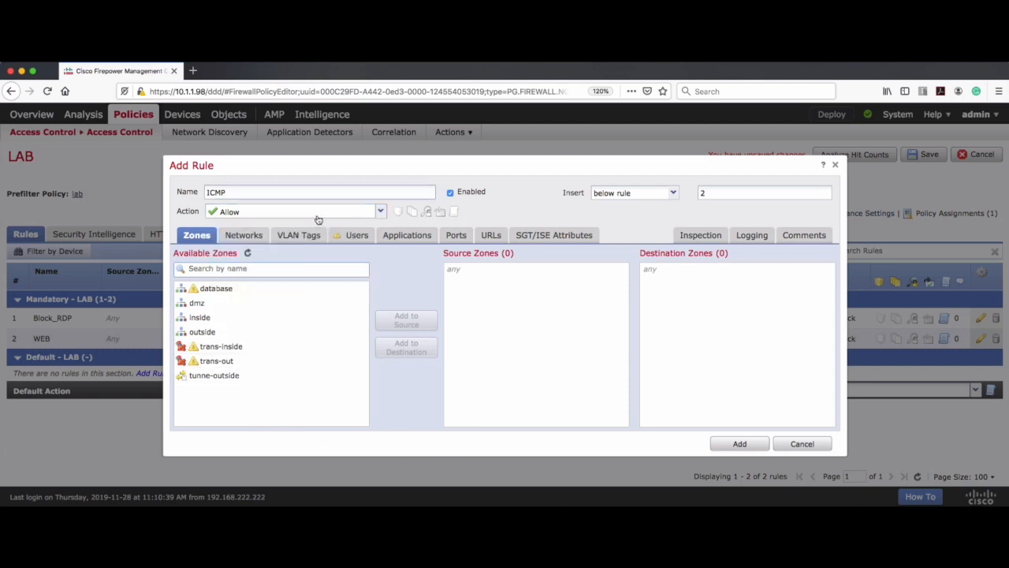
pyautogui.click(407, 235)
pyautogui.click(448, 268)
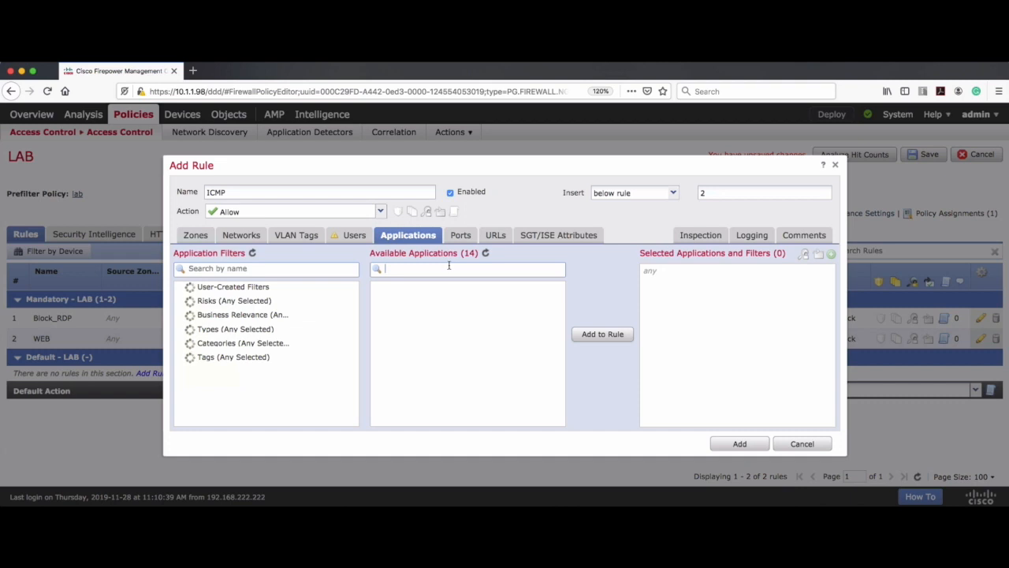
pyautogui.write('icmp')
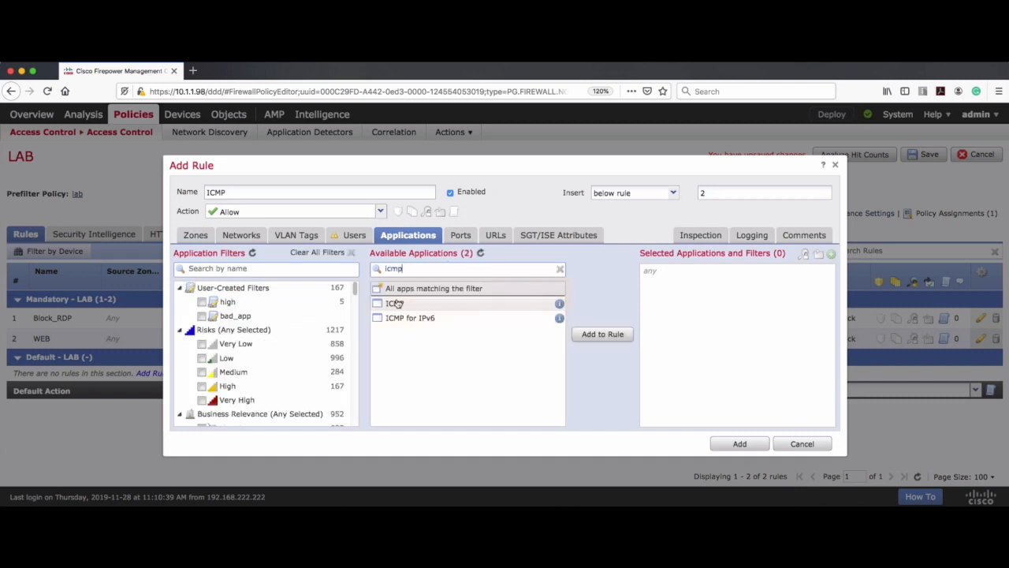
pyautogui.click(401, 306)
pyautogui.click(616, 337)
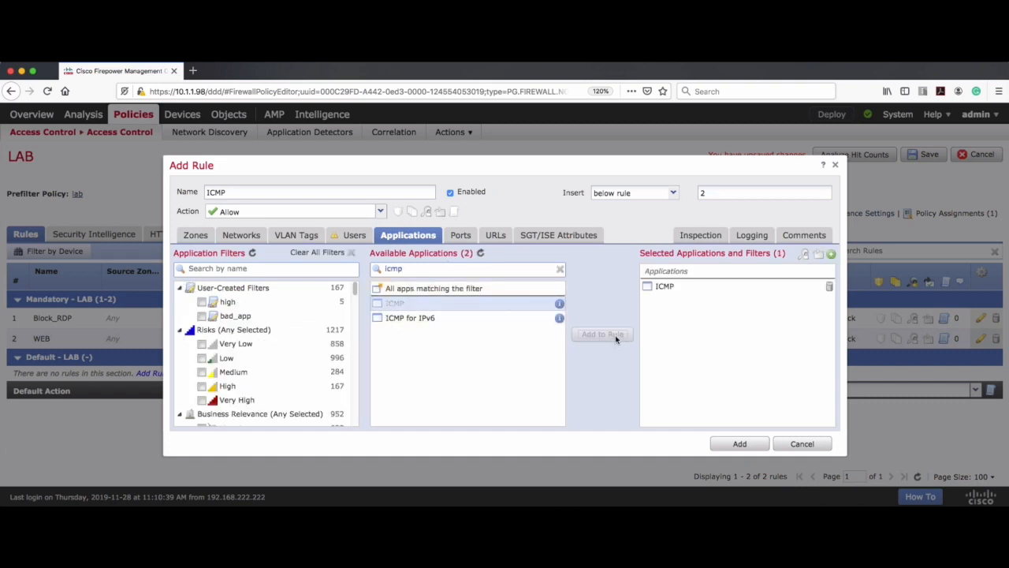
# Step: Enable logging at the beginning of connections for the ICMP rule and add it to the policy
pyautogui.click(751, 238)
pyautogui.click(252, 262)
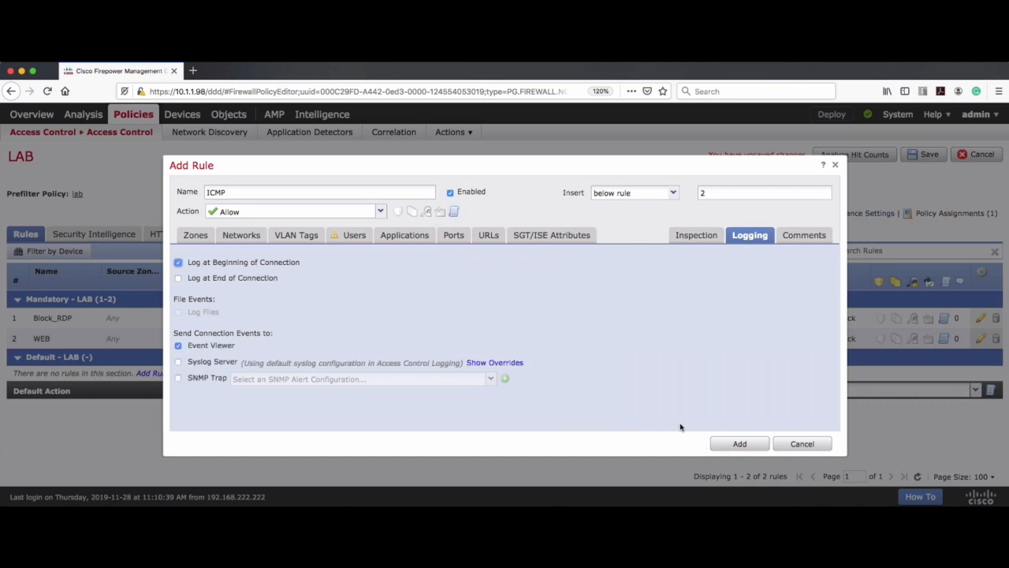
pyautogui.click(713, 441)
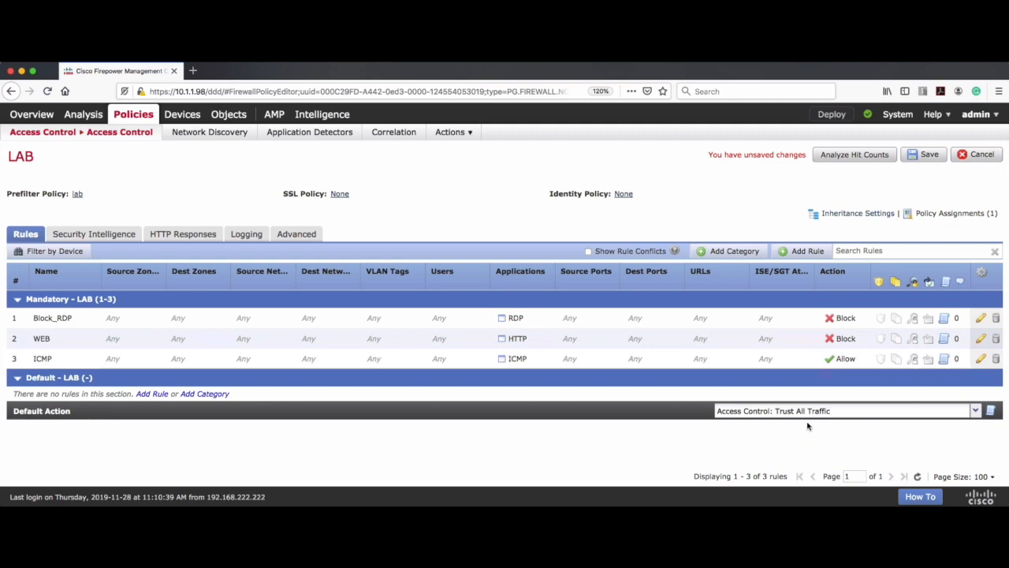
# Step: Save the LAB access control policy and deploy it to FTD_class
pyautogui.click(931, 155)
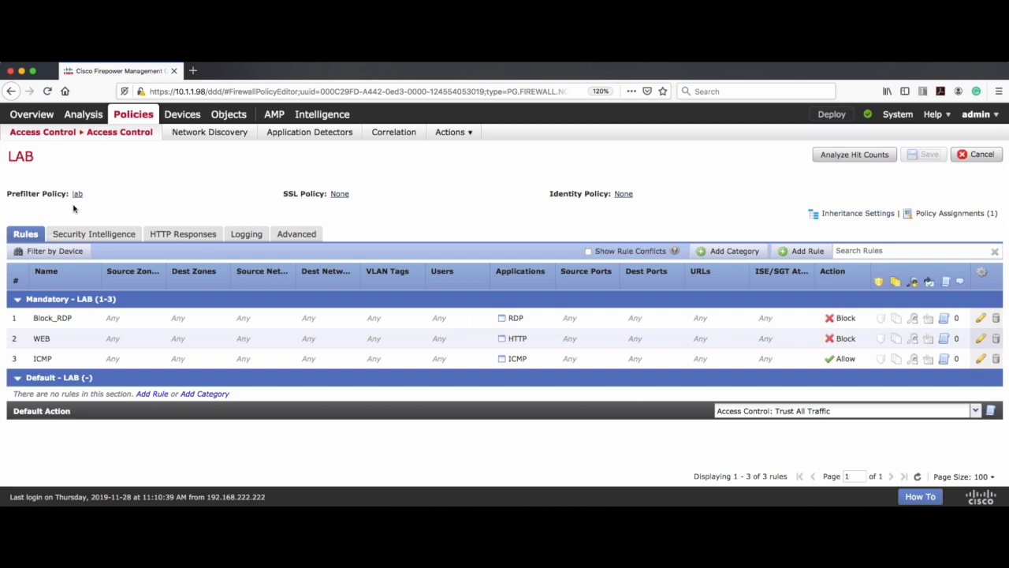
pyautogui.click(828, 118)
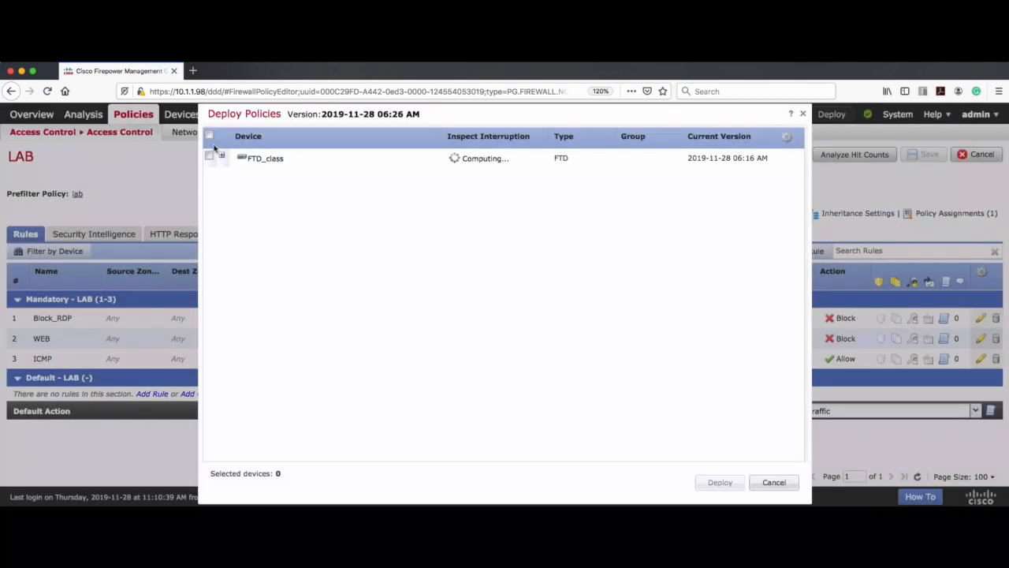
pyautogui.click(210, 155)
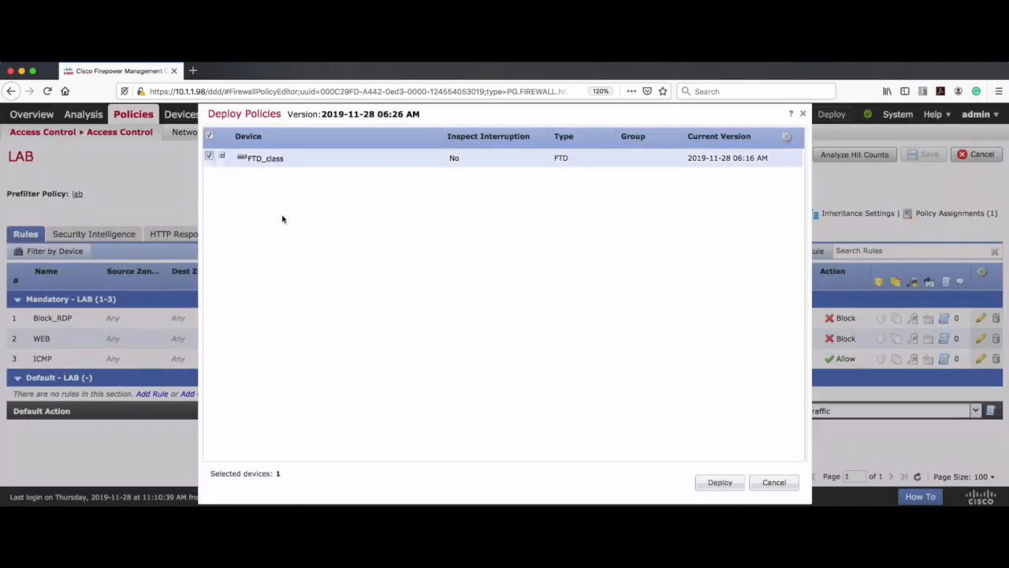
pyautogui.click(720, 482)
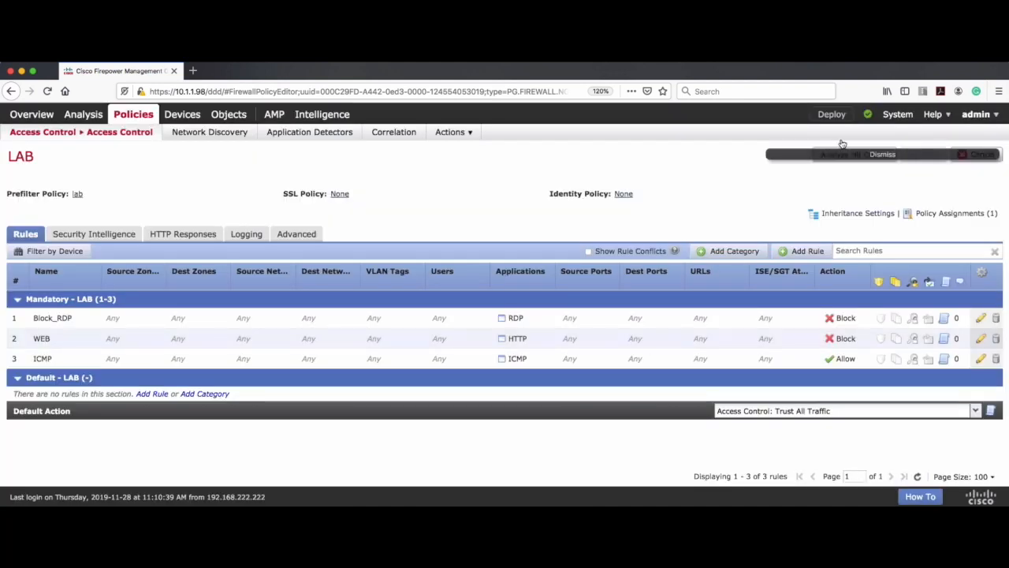
# Step: Check the deployment status of FTD_class and switch to the Windows client
pyautogui.click(868, 116)
pyautogui.click(691, 141)
pyautogui.click(599, 144)
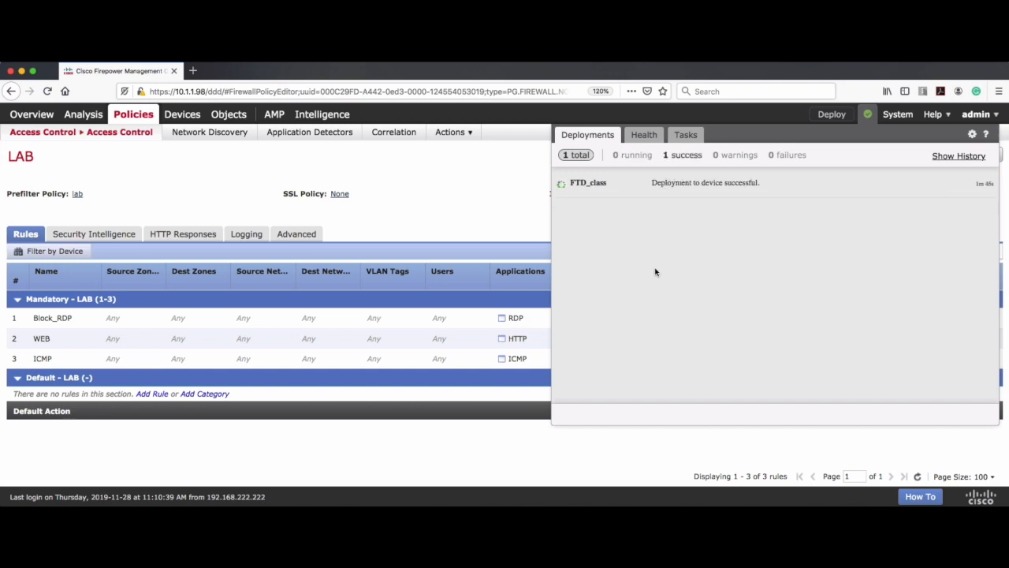
pyautogui.click(526, 403)
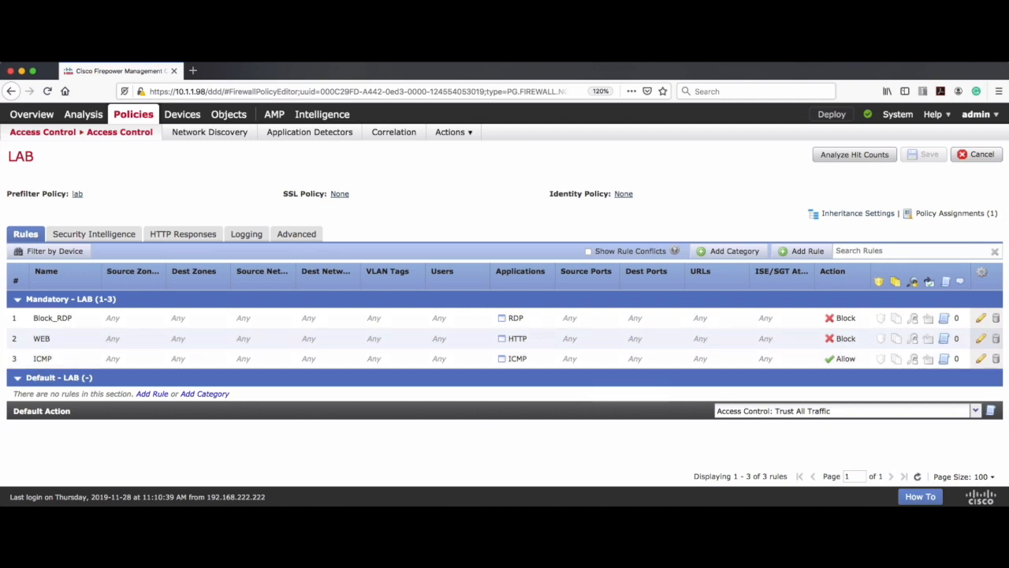
pyautogui.press('super+Tab')
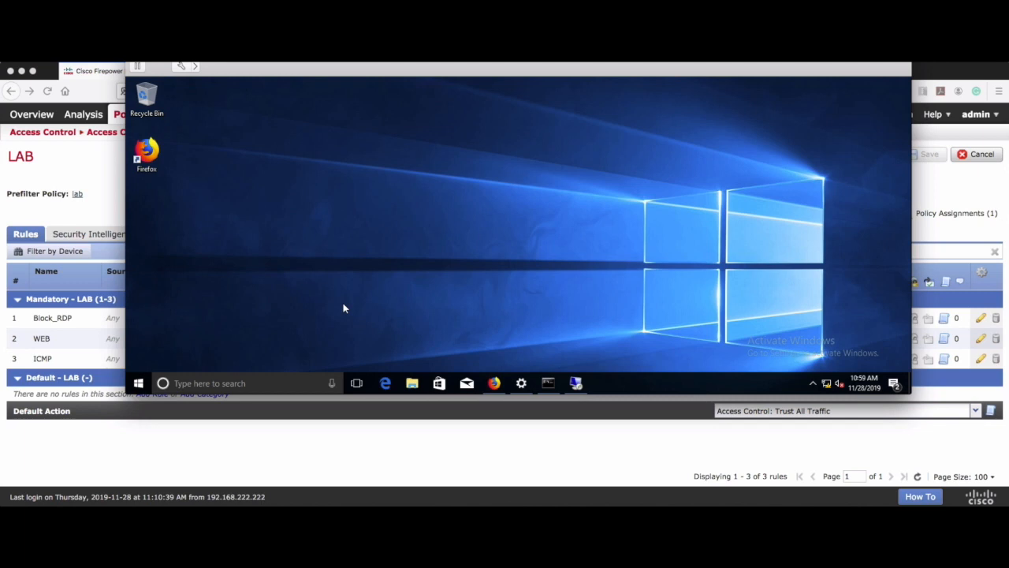
# Step: Open a command prompt on the Windows client and ping 200.200.200.1
pyautogui.press('super')
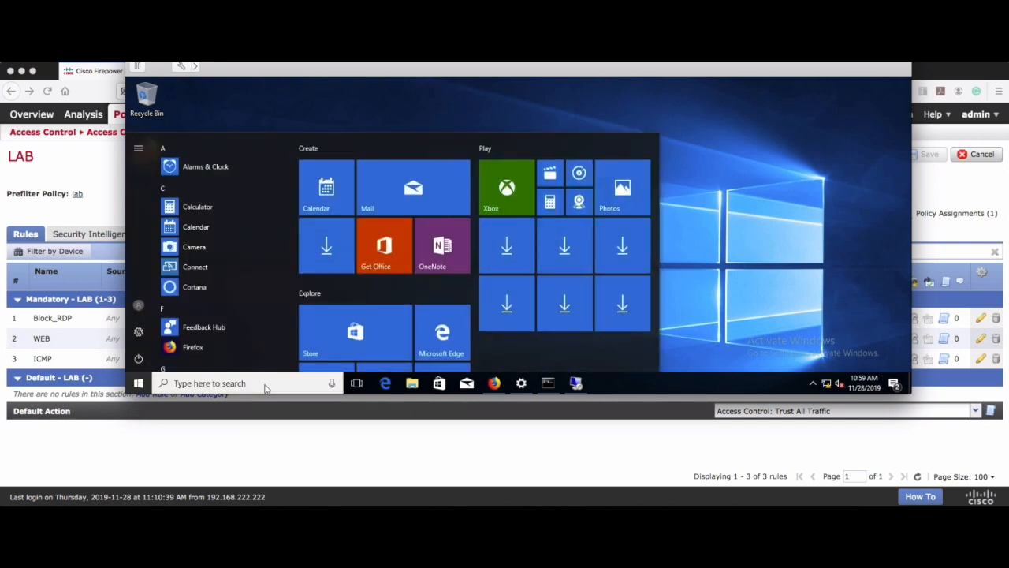
pyautogui.click(268, 382)
pyautogui.write('cmd')
pyautogui.press('Return')
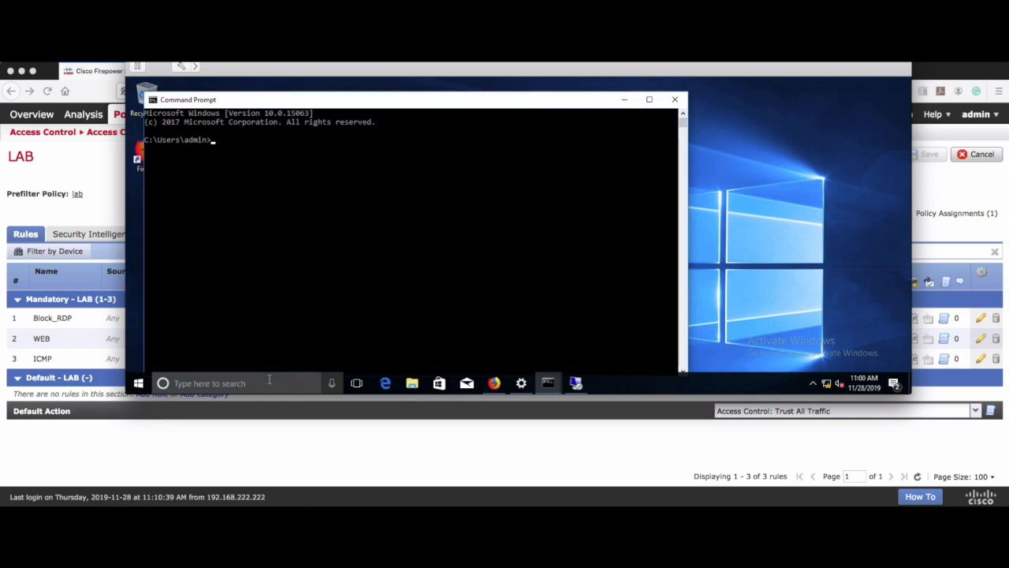
pyautogui.write('ping 200.200.2')
pyautogui.press('Return')
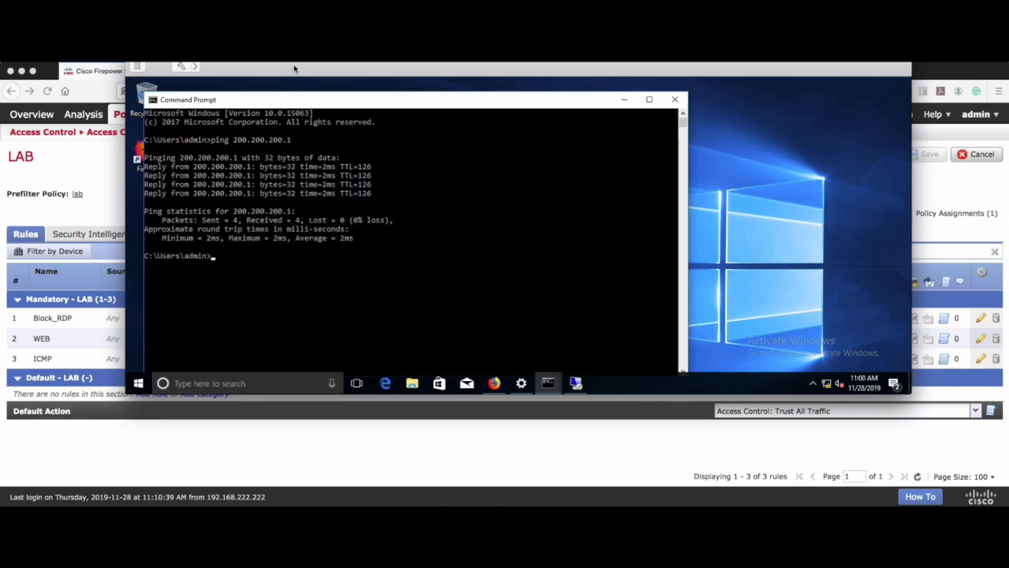
# Step: Attempt a Remote Desktop connection to 200.200.200.1 and cancel the connection attempt
pyautogui.moveTo(293, 67); pyautogui.dragTo(320, 131)
pyautogui.moveTo(355, 208); pyautogui.dragTo(301, 28)
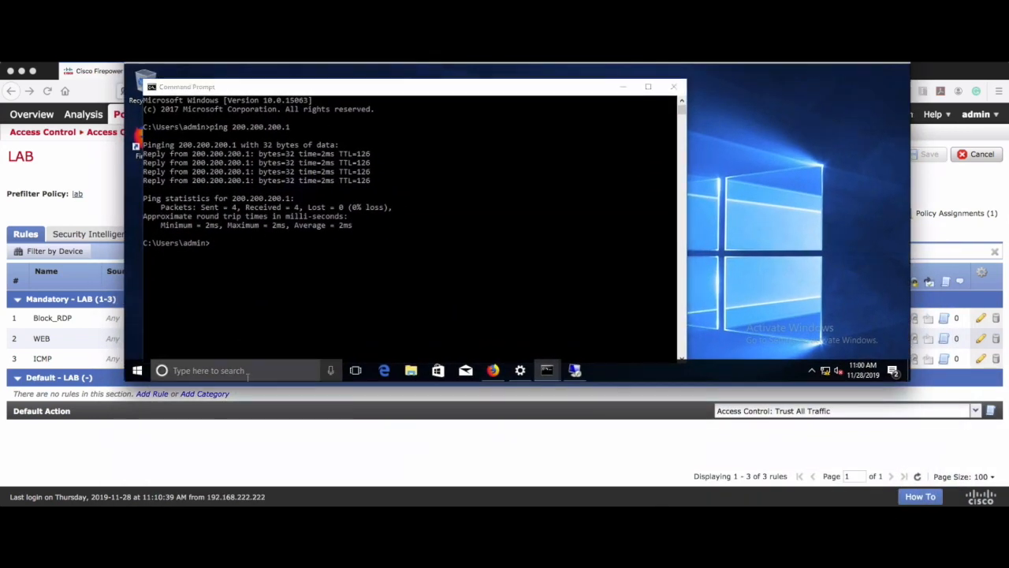
pyautogui.click(247, 378)
pyautogui.write('mstsc')
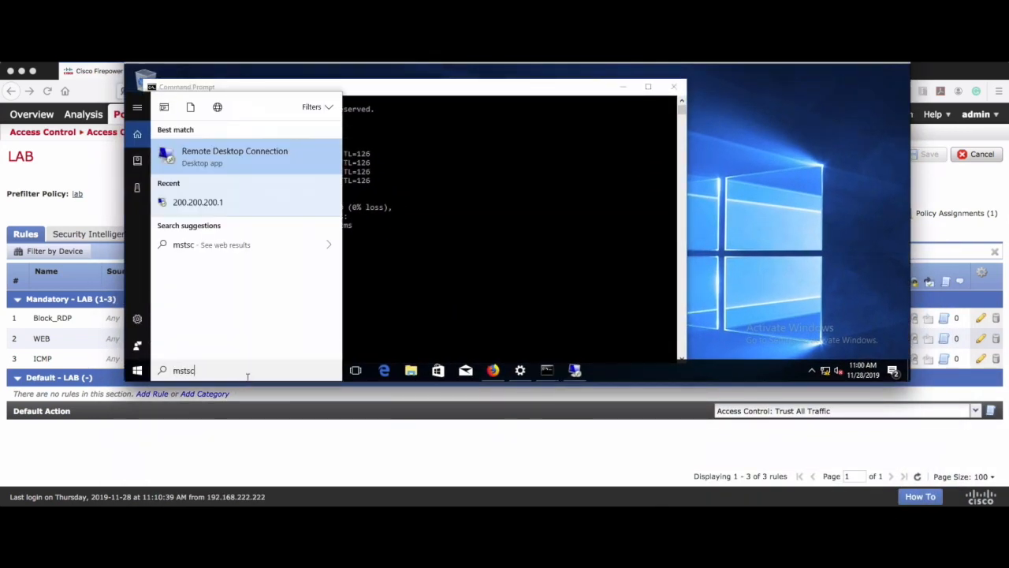
pyautogui.press('Return')
pyautogui.press('Return')
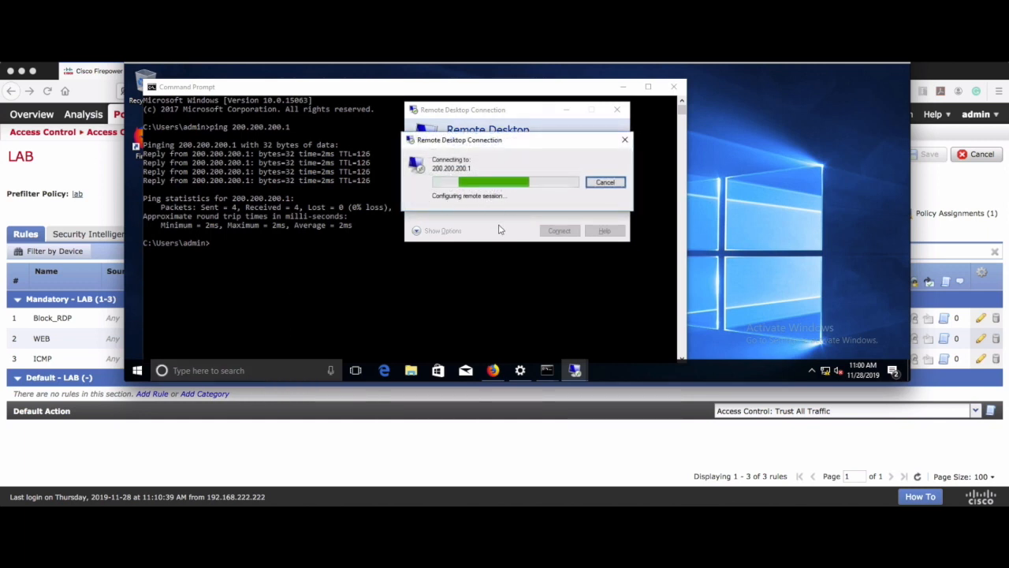
pyautogui.click(601, 184)
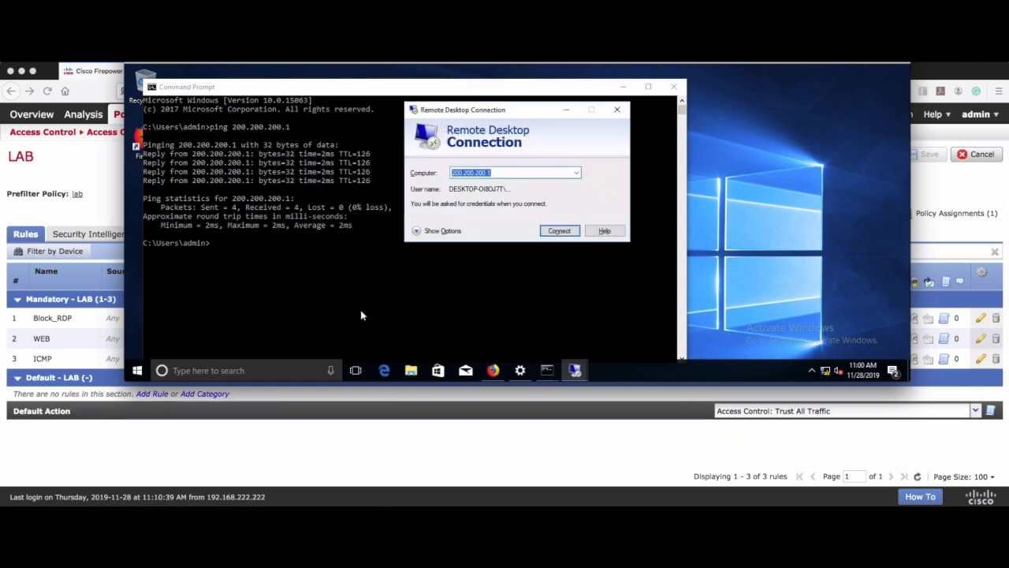
# Step: Request the web page 200.200.200.1:8080 again in Firefox and minimize the browser
pyautogui.click(493, 370)
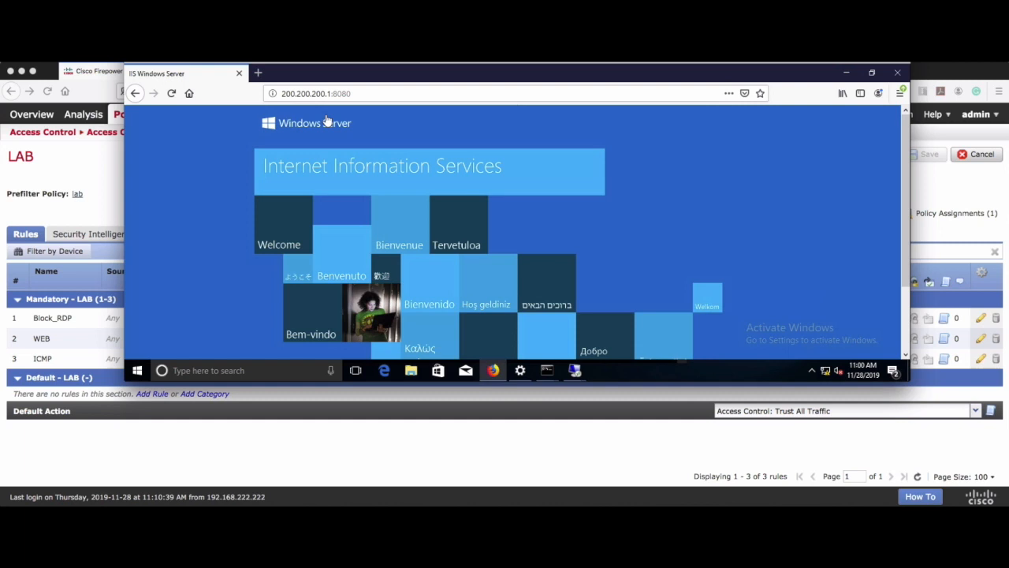
pyautogui.click(355, 95)
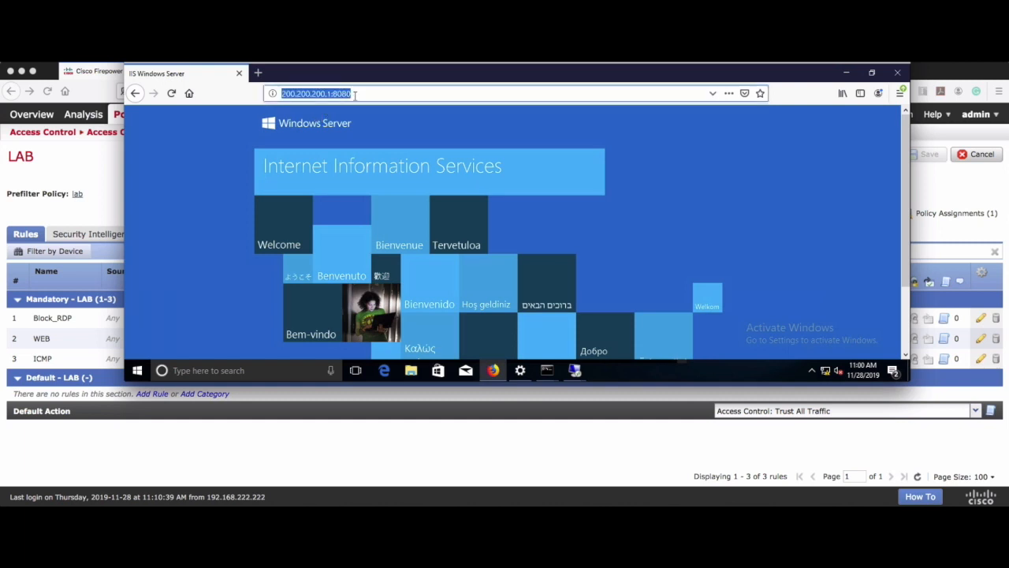
pyautogui.press('Return')
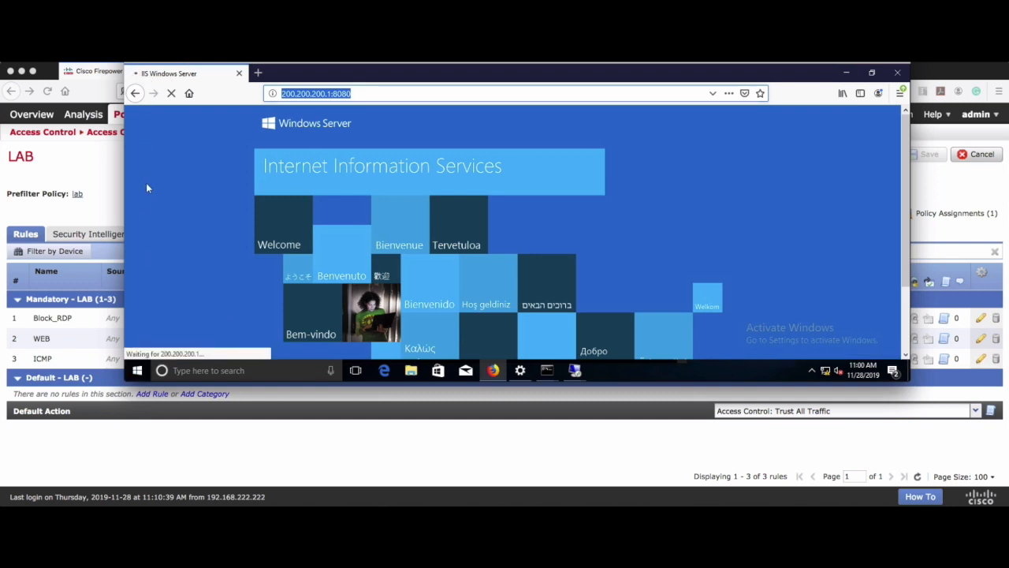
pyautogui.click(843, 72)
# Step: Trace the route to 200.200.200.1 from the command prompt without name resolution, using tracert -d
pyautogui.click(308, 264)
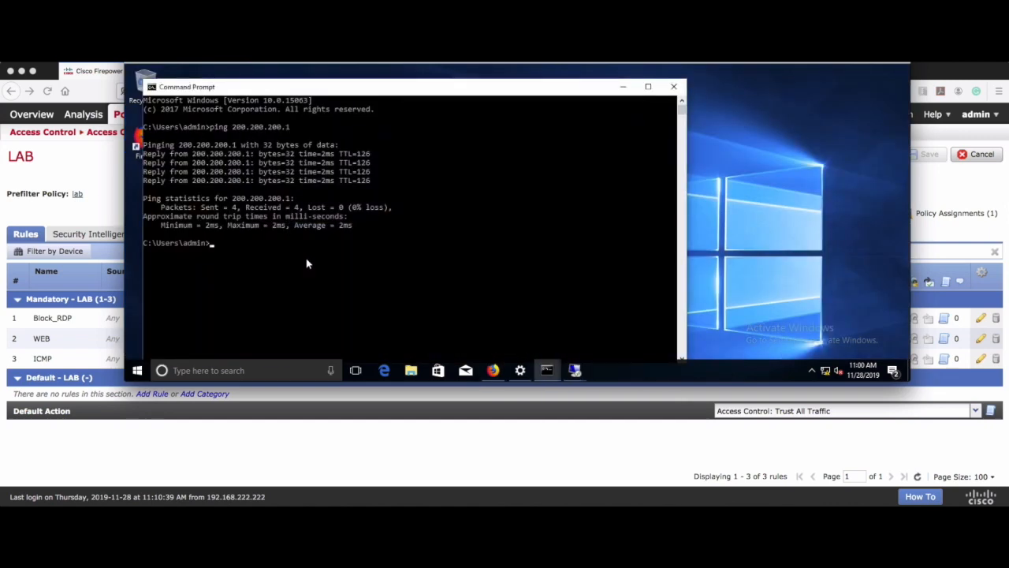
pyautogui.write('tracert -d 200.200.200.1')
pyautogui.press('Return')
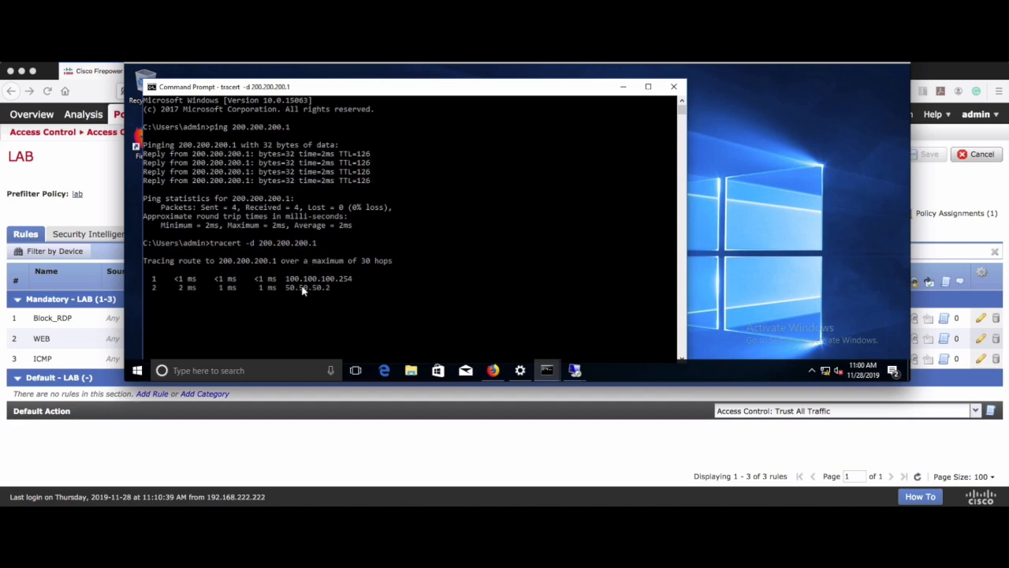
pyautogui.moveTo(285, 288); pyautogui.dragTo(344, 297)
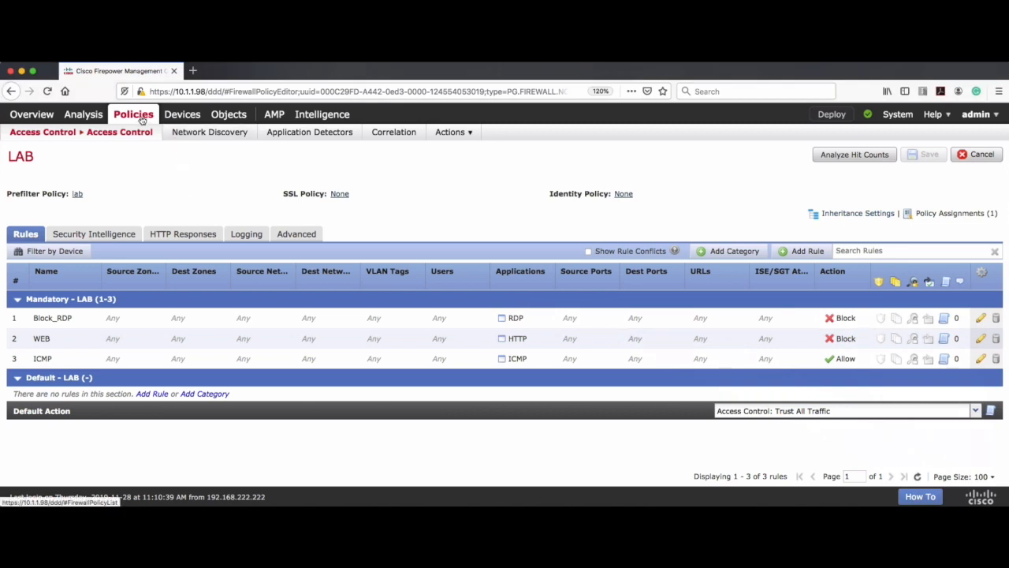
# Step: Switch to the Firepower Management Center and show the connection events with their application protocol column in view
pyautogui.moveTo(90, 117)
pyautogui.moveTo(121, 133)
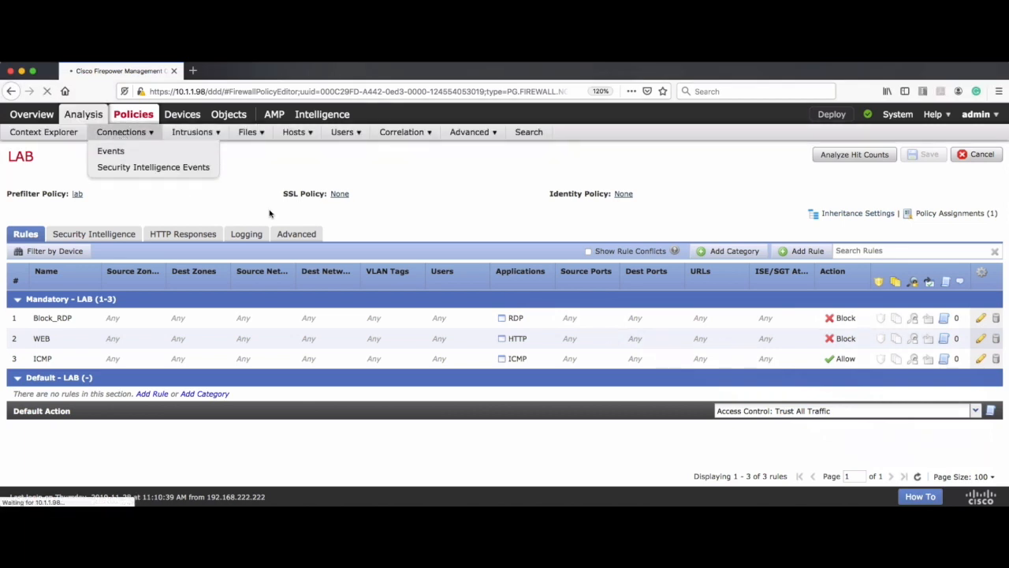
pyautogui.click(108, 149)
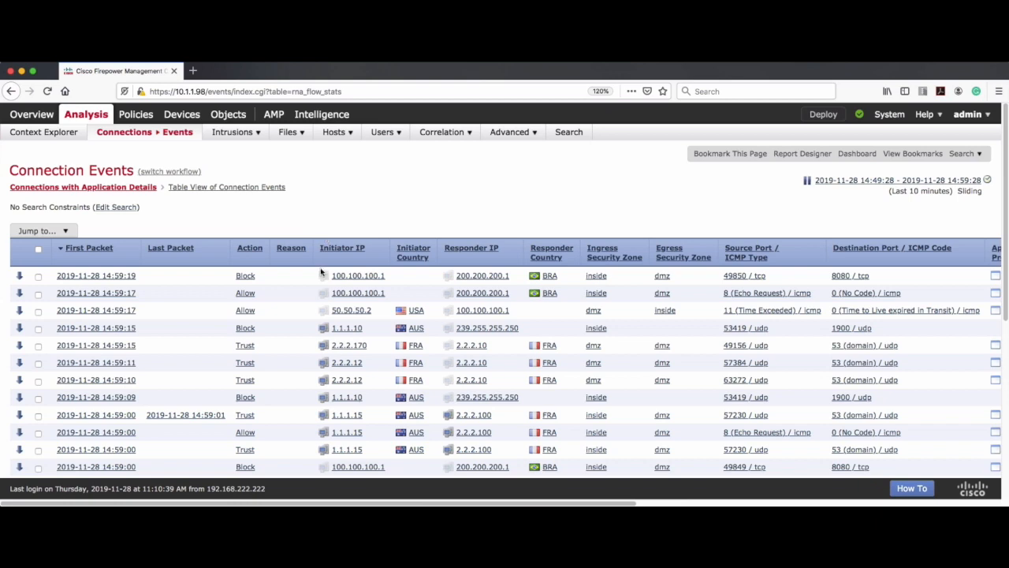
pyautogui.scroll(-5, 292, 308)
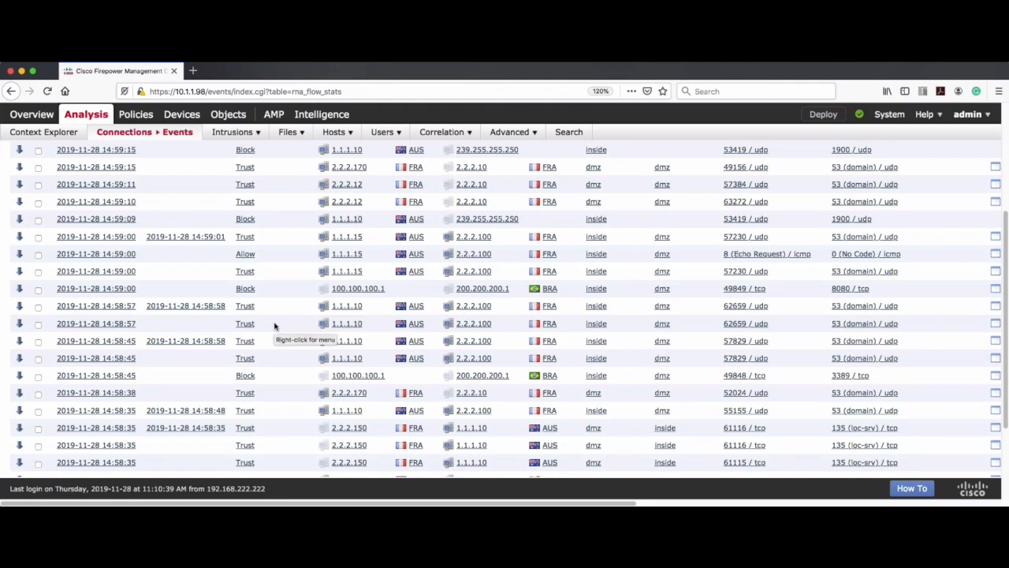
pyautogui.scroll(-3, 274, 326)
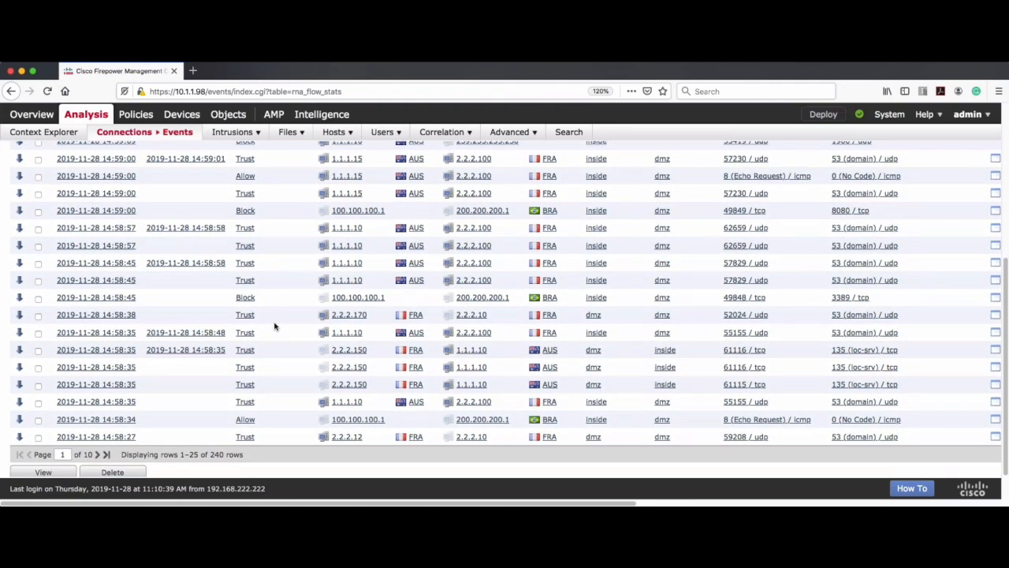
pyautogui.moveTo(488, 502); pyautogui.dragTo(572, 503)
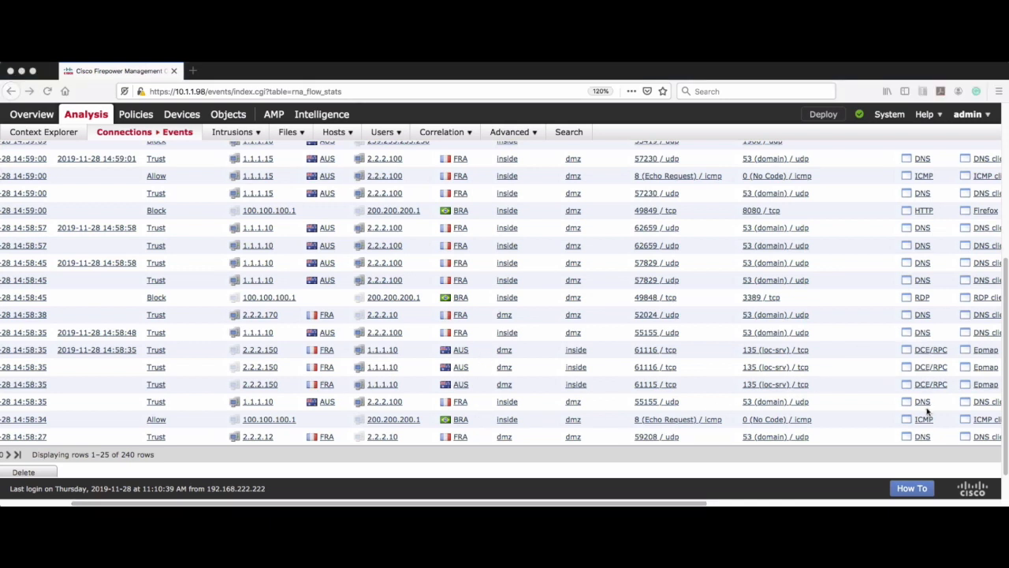
# Step: Examine the action, addresses and application of the RDP, HTTP and ICMP events between 100.100.100.1 and 200.200.200.1
pyautogui.moveTo(906, 300)
pyautogui.mouseDown()
pyautogui.moveTo(935, 293)
pyautogui.moveTo(922, 309)
pyautogui.moveTo(904, 291)
pyautogui.mouseUp()
pyautogui.moveTo(423, 303); pyautogui.dragTo(359, 302)
pyautogui.moveTo(288, 304); pyautogui.dragTo(236, 305)
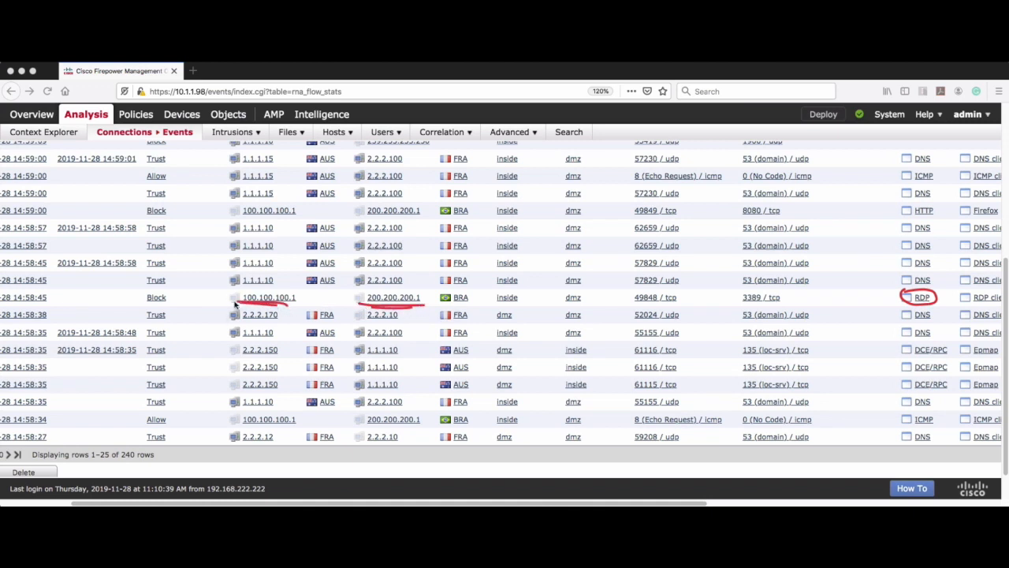
pyautogui.moveTo(73, 287)
pyautogui.mouseDown()
pyautogui.moveTo(79, 298)
pyautogui.moveTo(120, 295)
pyautogui.moveTo(96, 306)
pyautogui.mouseUp()
pyautogui.moveTo(151, 291)
pyautogui.mouseDown()
pyautogui.moveTo(135, 305)
pyautogui.moveTo(170, 291)
pyautogui.mouseUp()
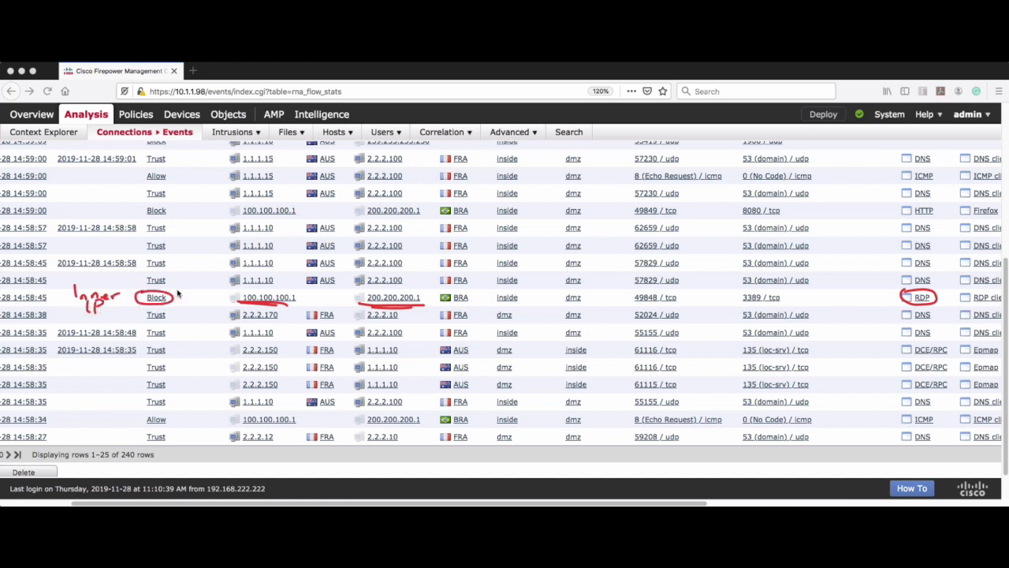
pyautogui.moveTo(738, 212)
pyautogui.mouseDown()
pyautogui.moveTo(772, 224)
pyautogui.moveTo(753, 204)
pyautogui.mouseUp()
pyautogui.moveTo(891, 210)
pyautogui.mouseDown()
pyautogui.moveTo(940, 208)
pyautogui.moveTo(881, 213)
pyautogui.moveTo(885, 203)
pyautogui.mouseUp()
pyautogui.moveTo(416, 220); pyautogui.dragTo(356, 222)
pyautogui.moveTo(294, 221); pyautogui.dragTo(236, 221)
pyautogui.moveTo(155, 218)
pyautogui.mouseDown()
pyautogui.moveTo(132, 212)
pyautogui.moveTo(181, 205)
pyautogui.mouseUp()
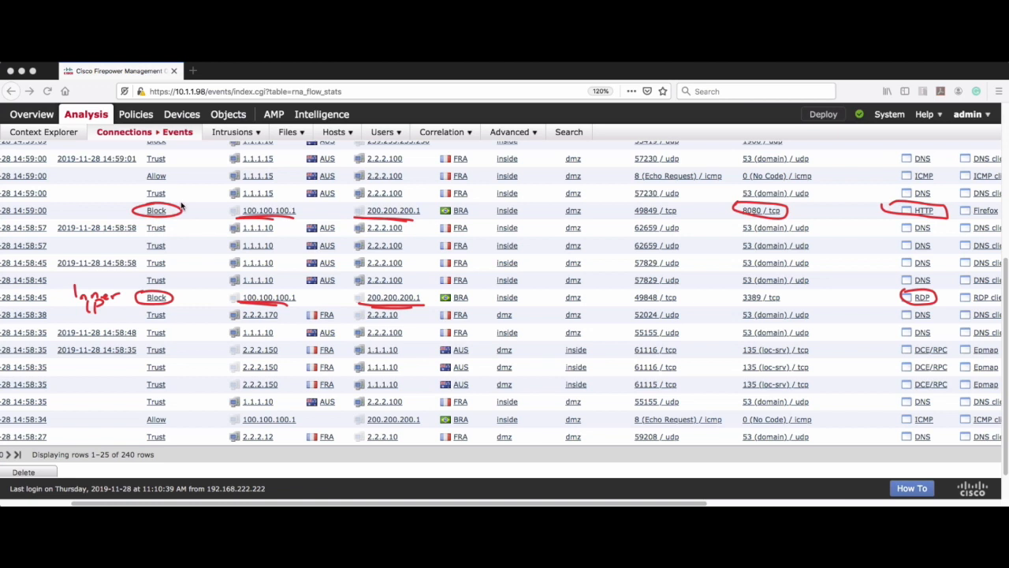
pyautogui.moveTo(294, 427); pyautogui.dragTo(236, 427)
pyautogui.moveTo(162, 411); pyautogui.dragTo(156, 408)
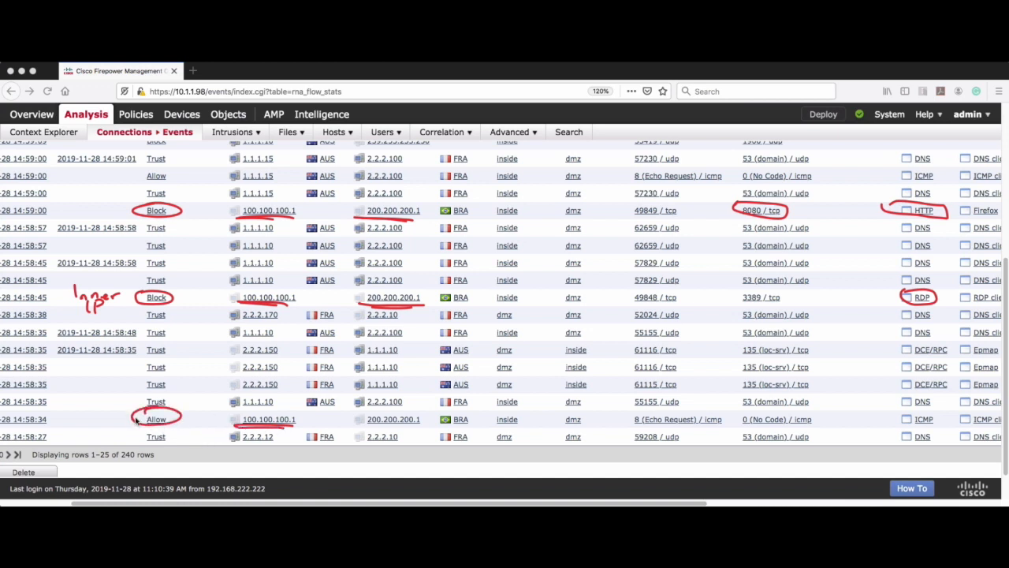
pyautogui.moveTo(140, 415)
pyautogui.mouseDown()
pyautogui.moveTo(140, 433)
pyautogui.moveTo(142, 422)
pyautogui.moveTo(92, 396)
pyautogui.moveTo(181, 415)
pyautogui.moveTo(142, 410)
pyautogui.mouseUp()
pyautogui.moveTo(365, 417)
pyautogui.mouseDown()
pyautogui.moveTo(428, 427)
pyautogui.moveTo(386, 410)
pyautogui.mouseUp()
pyautogui.moveTo(900, 415)
pyautogui.mouseDown()
pyautogui.moveTo(941, 420)
pyautogui.moveTo(908, 412)
pyautogui.mouseUp()
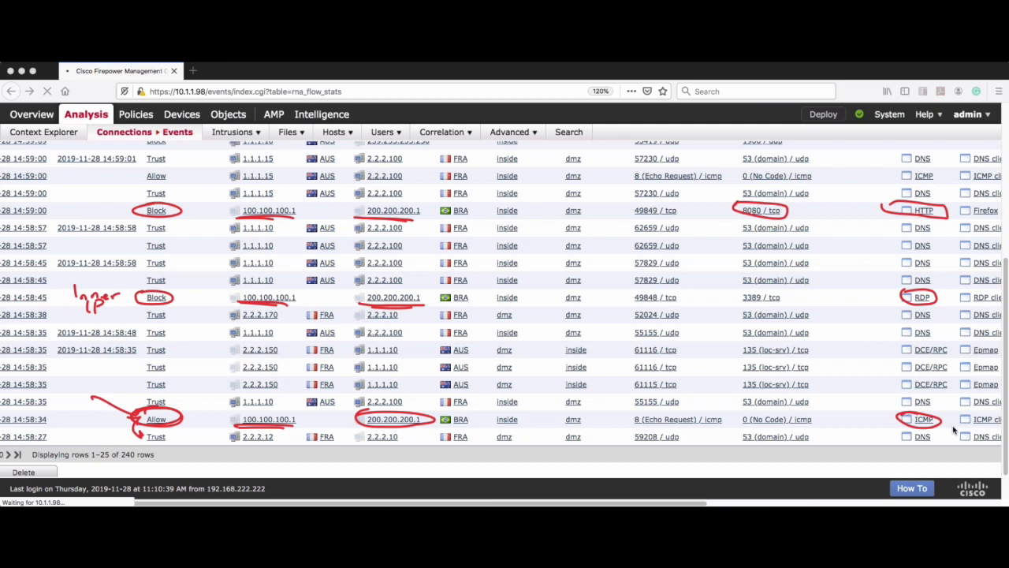
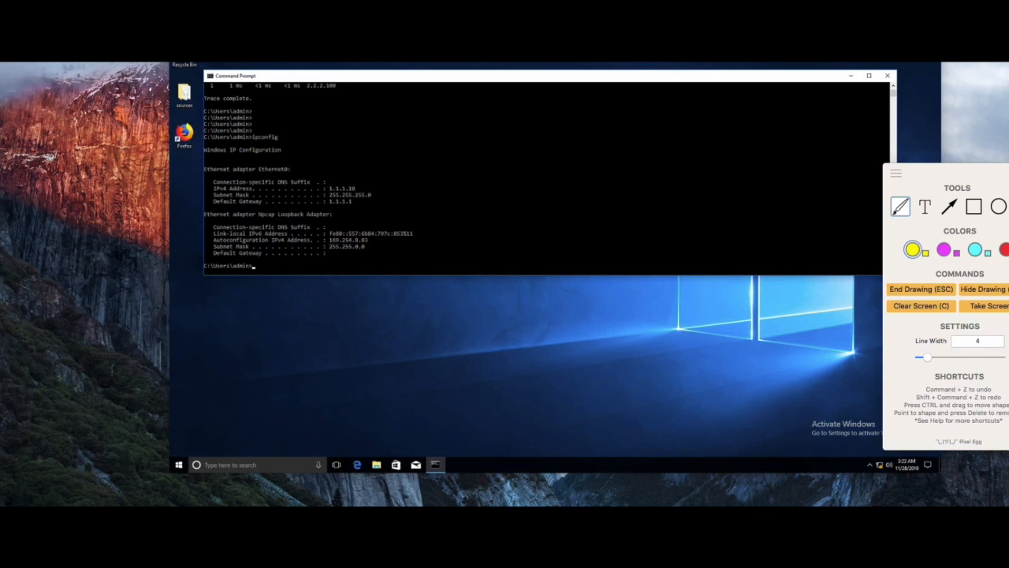
# Step: Sketch a yellow on-screen diagram of host 1.1.1.10 sending traffic through the FTD, labelled No GRE
pyautogui.click(916, 251)
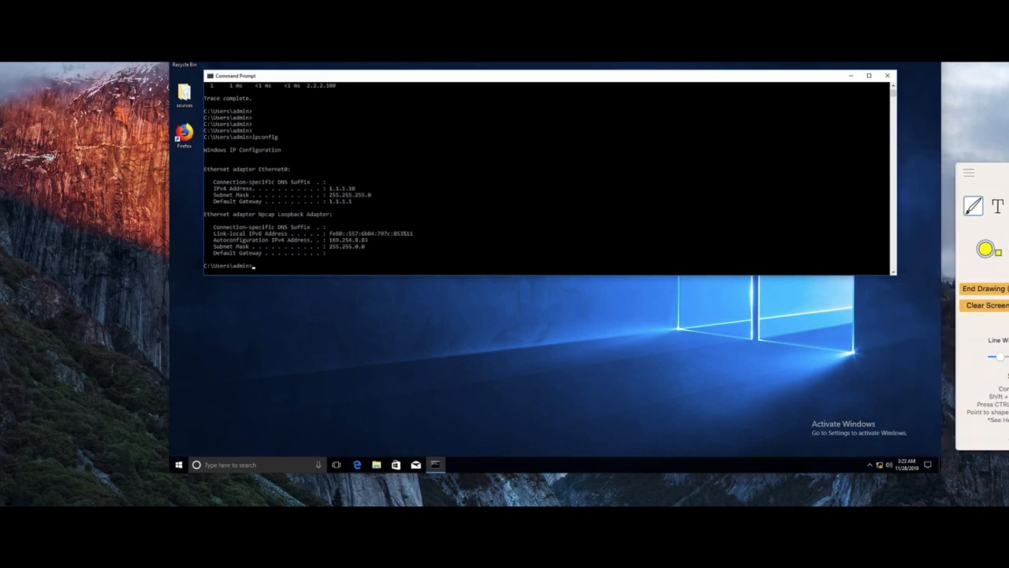
pyautogui.moveTo(645, 161)
pyautogui.mouseDown()
pyautogui.moveTo(618, 159)
pyautogui.moveTo(643, 195)
pyautogui.moveTo(613, 163)
pyautogui.mouseUp()
pyautogui.moveTo(621, 202)
pyautogui.mouseDown()
pyautogui.moveTo(621, 214)
pyautogui.moveTo(667, 220)
pyautogui.mouseUp()
pyautogui.click(669, 215)
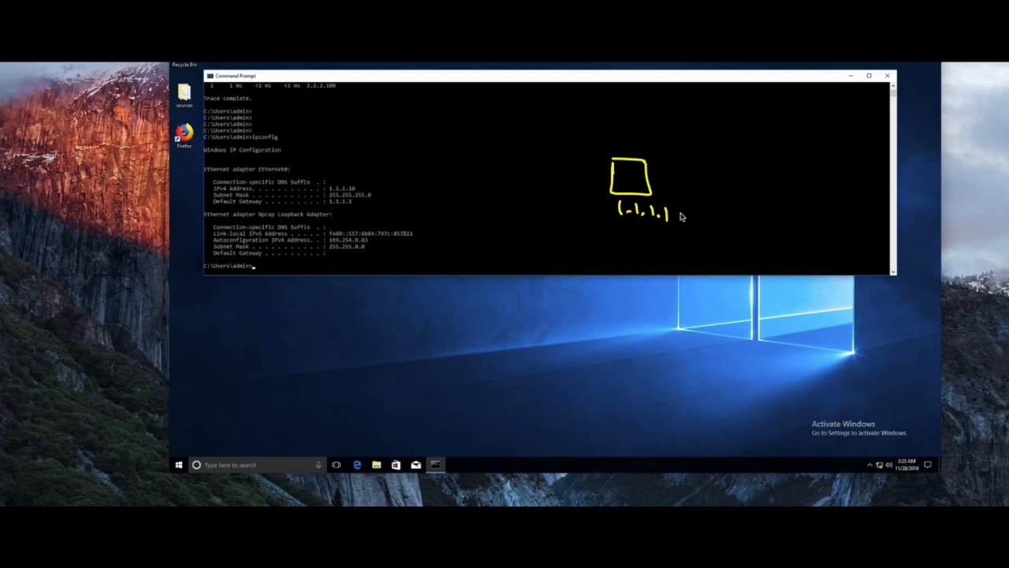
pyautogui.moveTo(676, 208)
pyautogui.mouseDown()
pyautogui.moveTo(672, 222)
pyautogui.moveTo(691, 176)
pyautogui.moveTo(777, 184)
pyautogui.moveTo(777, 162)
pyautogui.moveTo(775, 198)
pyautogui.moveTo(797, 183)
pyautogui.moveTo(856, 233)
pyautogui.mouseUp()
pyautogui.moveTo(720, 172); pyautogui.dragTo(694, 143)
pyautogui.moveTo(633, 114)
pyautogui.mouseDown()
pyautogui.moveTo(680, 111)
pyautogui.moveTo(714, 148)
pyautogui.moveTo(651, 136)
pyautogui.mouseUp()
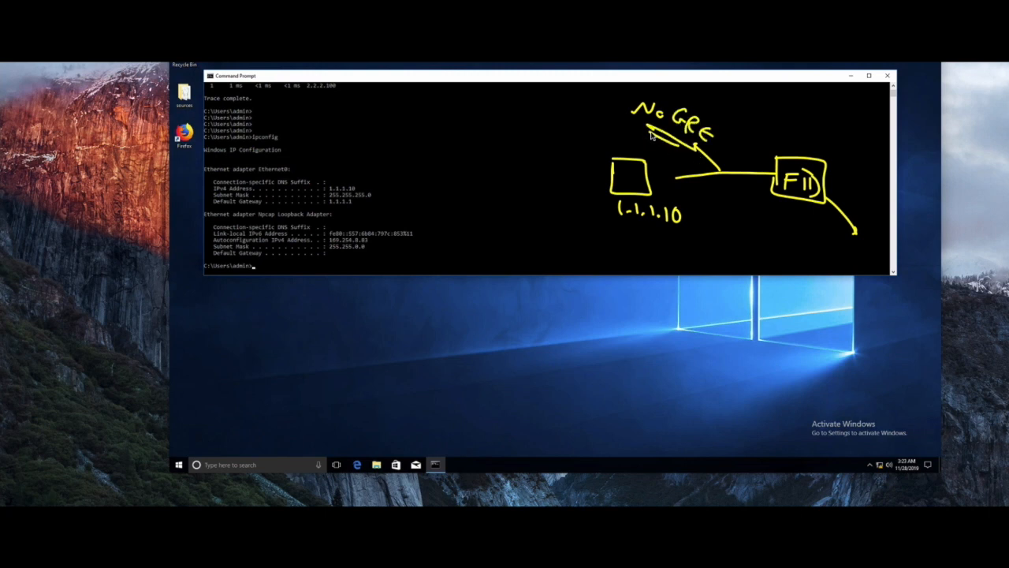
# Step: Trace the route to 2.2.2.100 from the command prompt with tracert -d and check the hop and local address
pyautogui.click(403, 207)
pyautogui.press('Up')
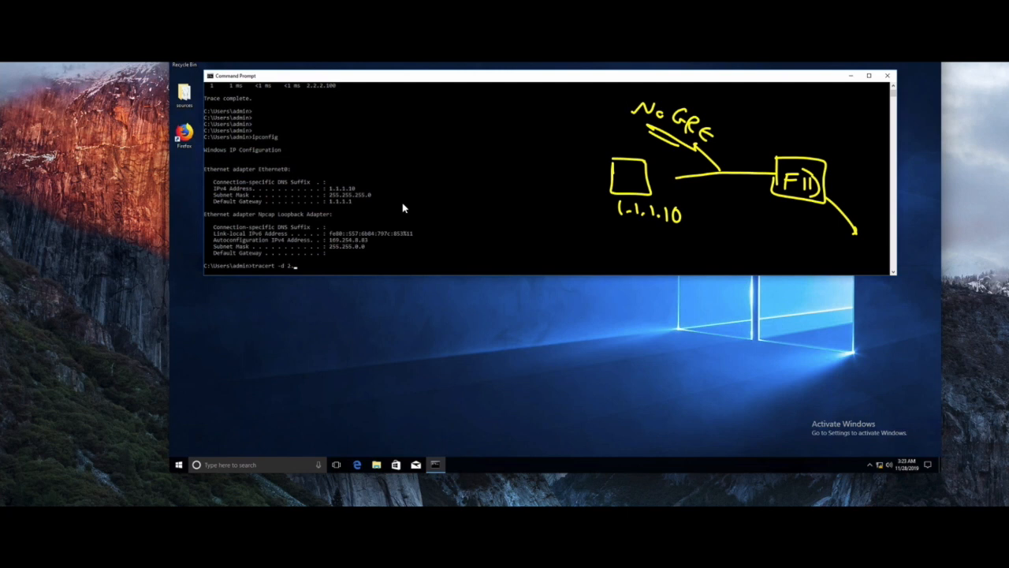
pyautogui.write('0')
pyautogui.press('Return')
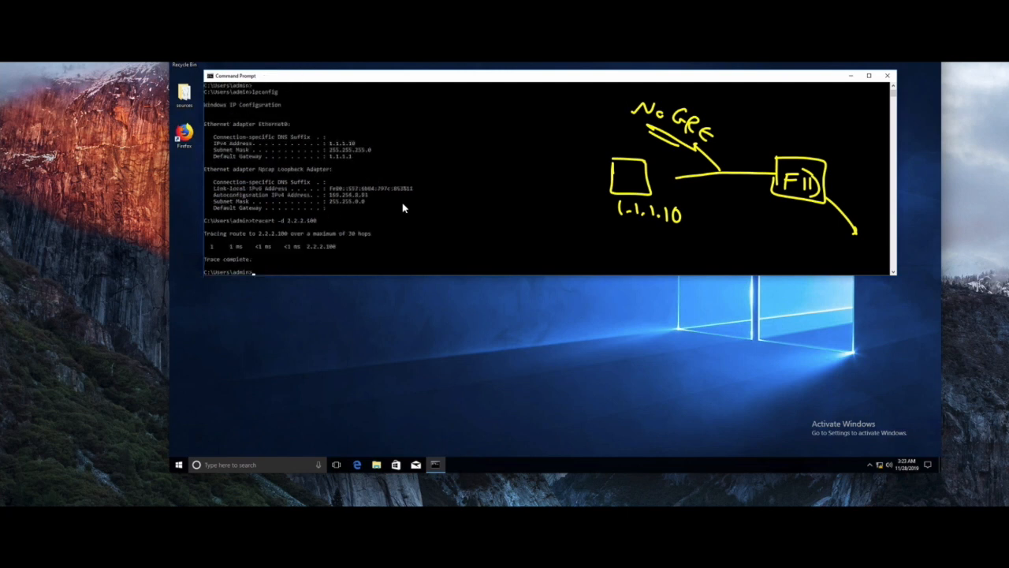
pyautogui.moveTo(315, 247); pyautogui.dragTo(344, 244)
pyautogui.click(347, 246)
pyautogui.moveTo(333, 157); pyautogui.dragTo(356, 161)
# Step: Launch Remote Desktop Connection with mstsc from the command prompt and bring its window to the front
pyautogui.click(423, 253)
pyautogui.write('msc')
pyautogui.press('Return')
pyautogui.write('1')
pyautogui.press('BackSpace')
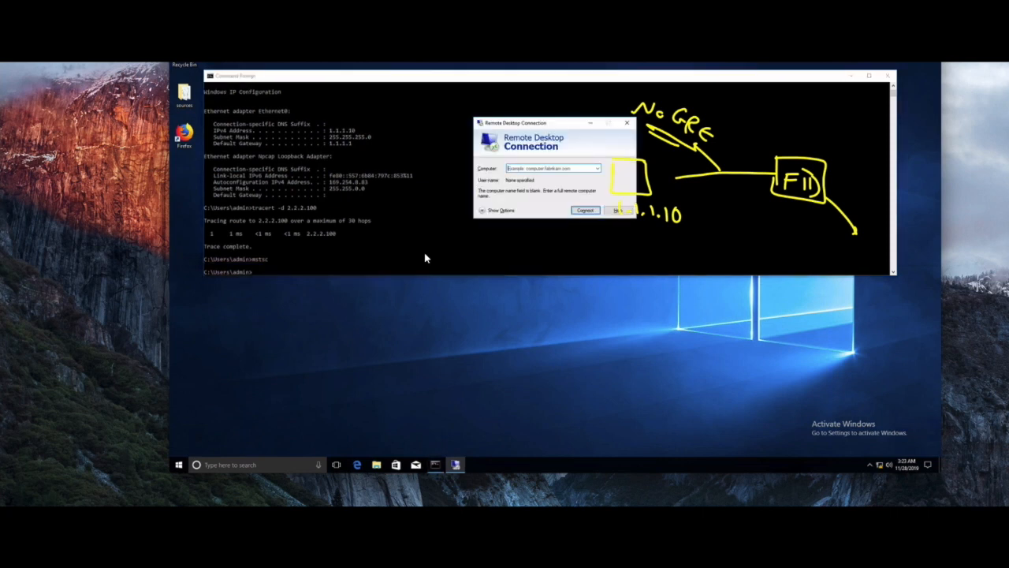
pyautogui.press('super')
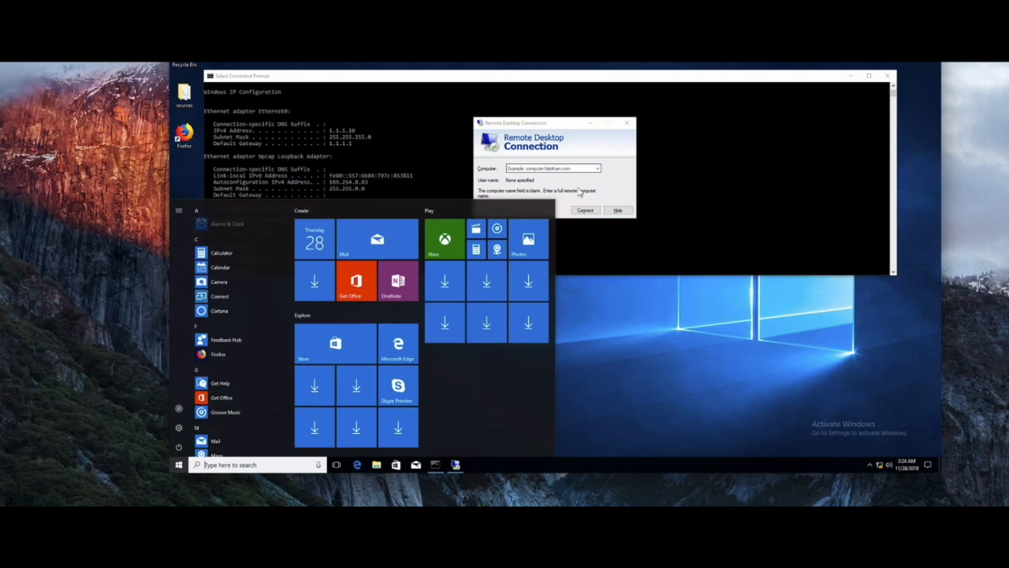
pyautogui.click(602, 241)
pyautogui.click(455, 465)
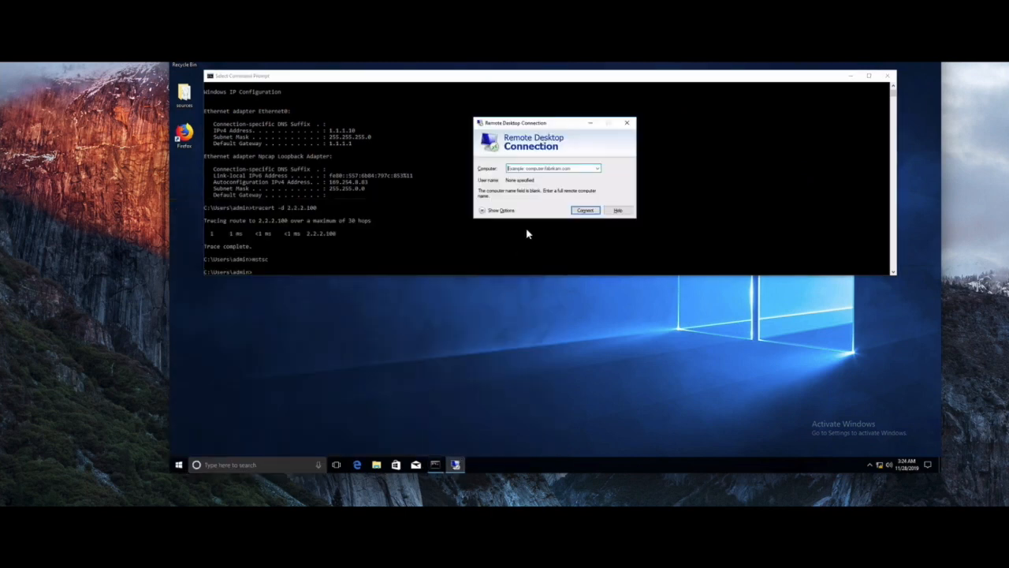
# Step: Set the remote computer to 2.2.2.100 and start the Remote Desktop connection
pyautogui.write('200.2')
pyautogui.press('BackSpace')
pyautogui.press('BackSpace')
pyautogui.press('BackSpace')
pyautogui.press('BackSpace')
pyautogui.write('2.2.2.100')
pyautogui.press('Return')
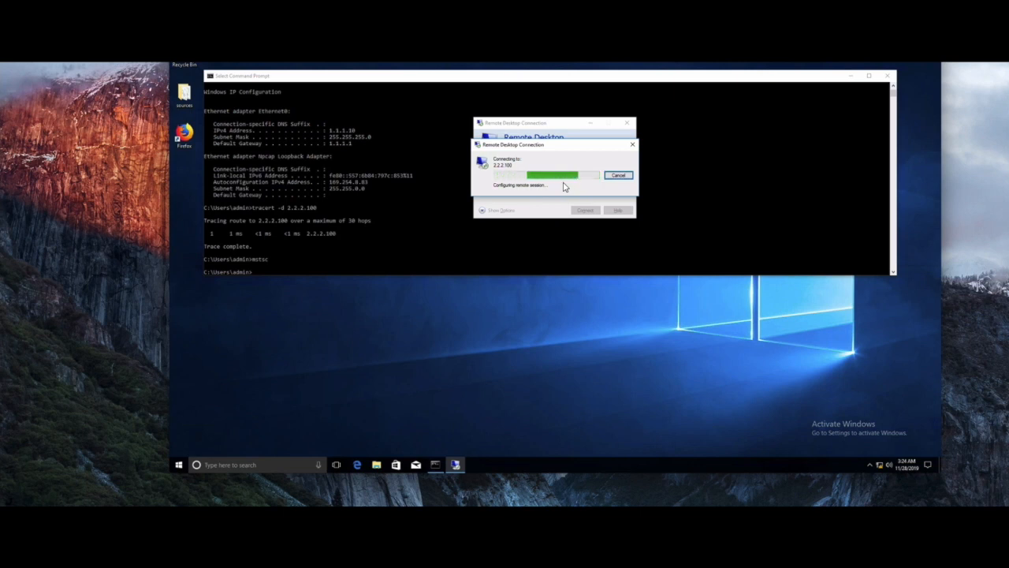
# Step: Open Microsoft Edge and browse to 2.2.2.100
pyautogui.click(359, 465)
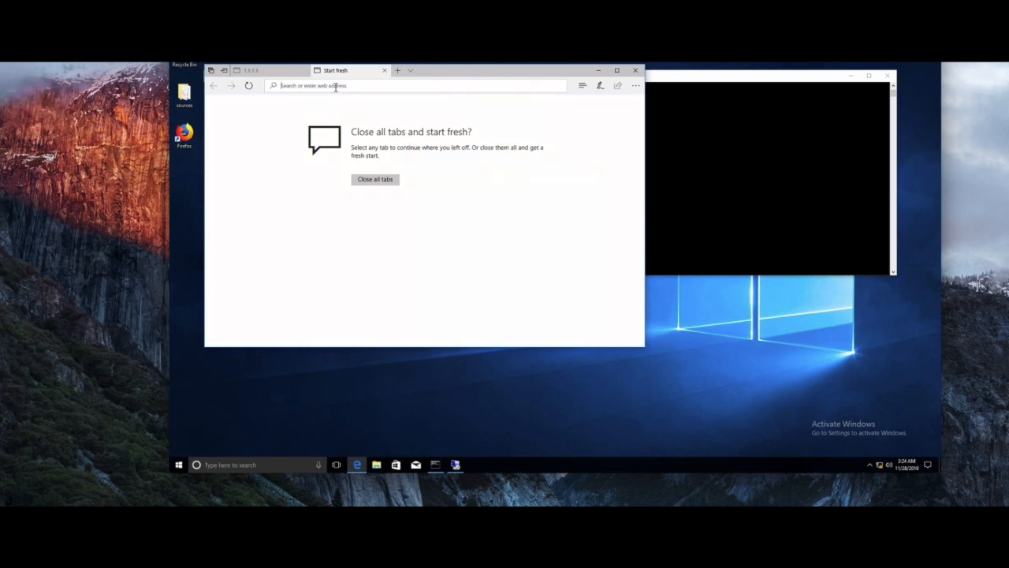
pyautogui.write('1.2.2.1')
pyautogui.press('Return')
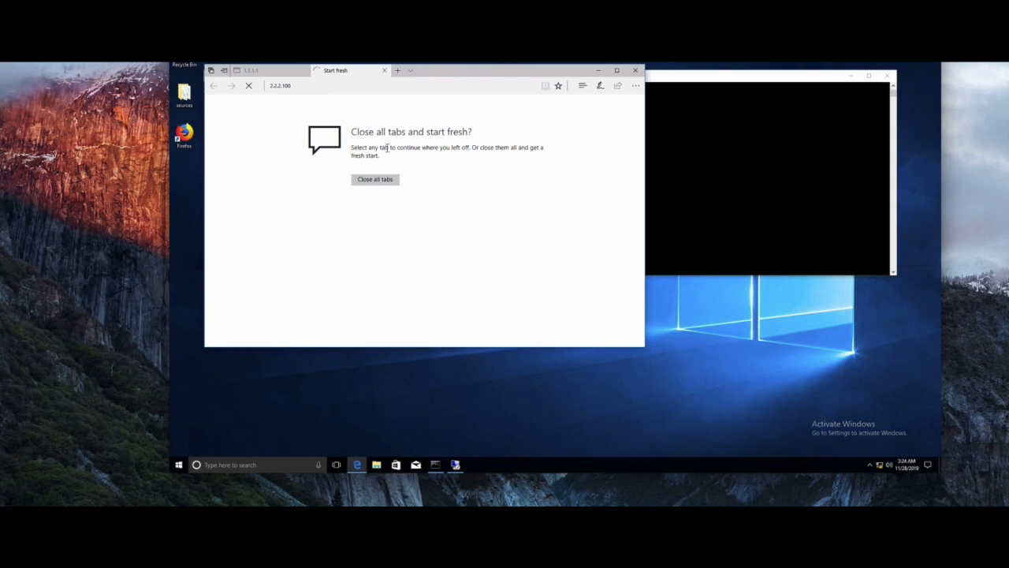
# Step: Ping 2.2.2.100 from the command prompt
pyautogui.click(629, 181)
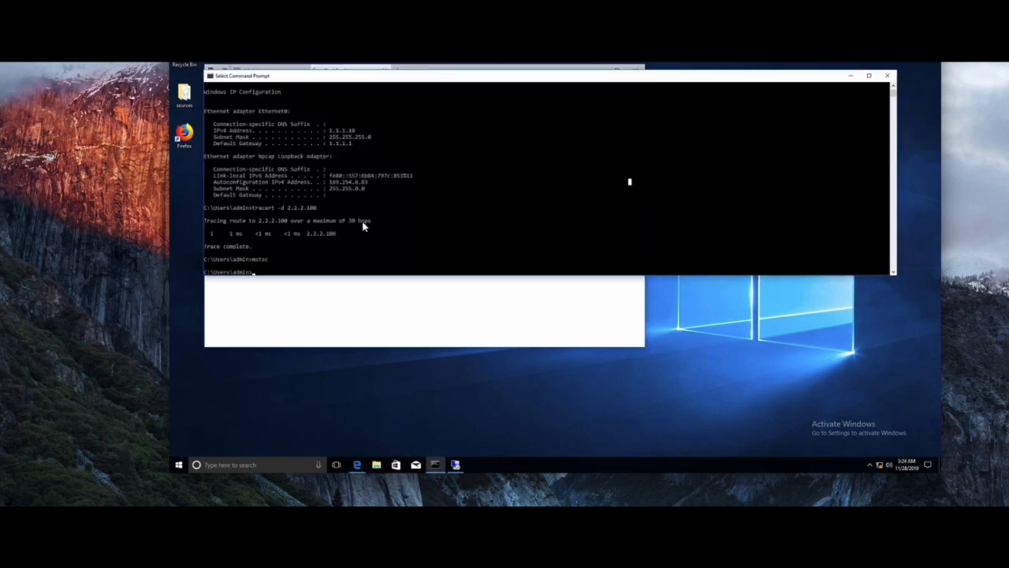
pyautogui.write('ping 2')
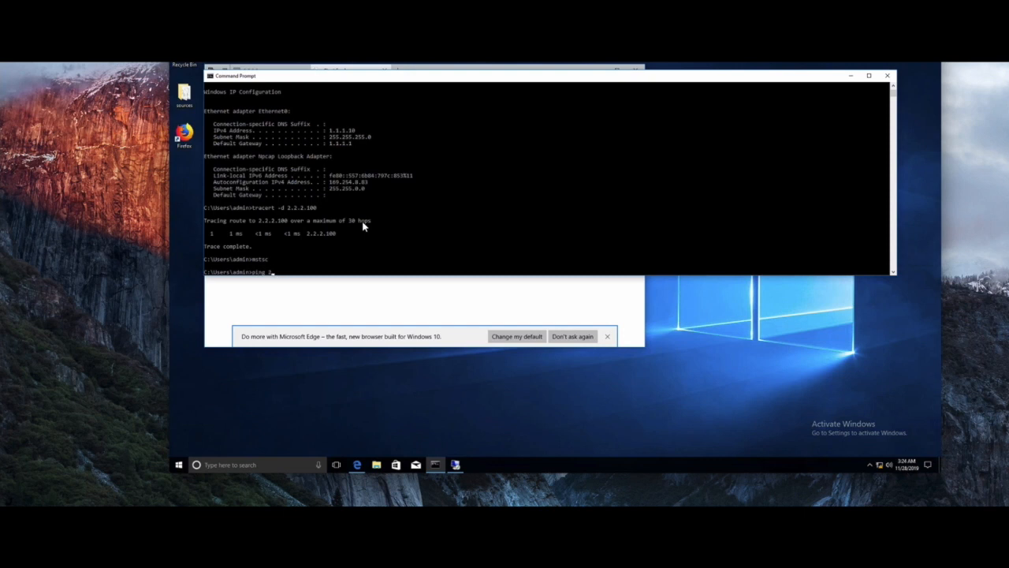
pyautogui.write('.2.2.100')
pyautogui.press('Return')
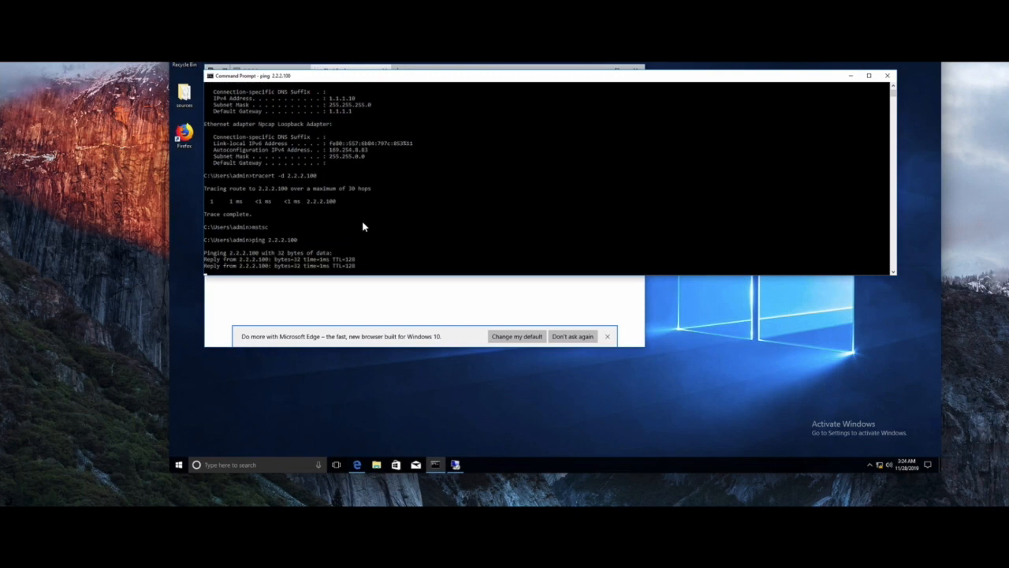
pyautogui.moveTo(455, 465)
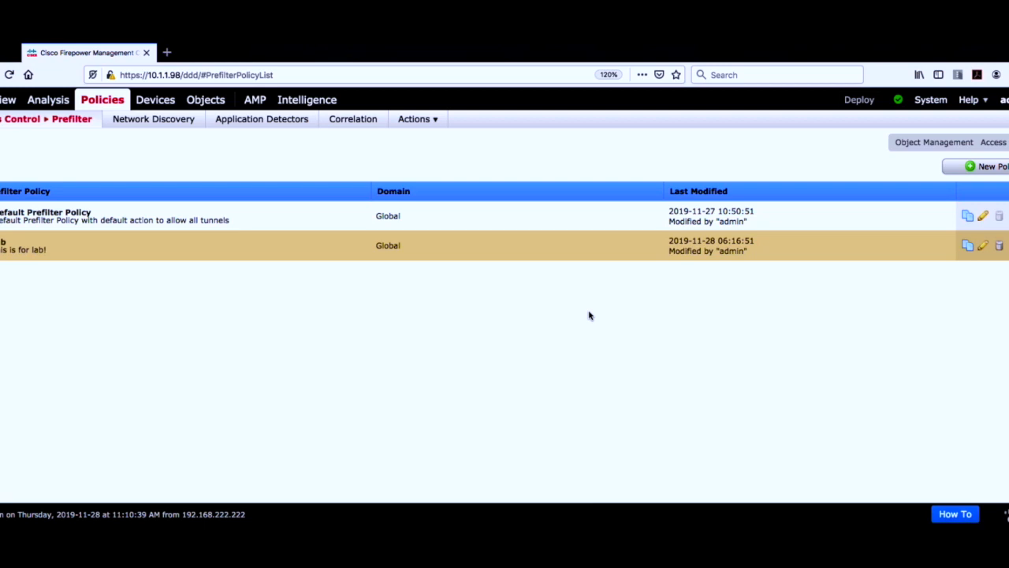
# Step: Open the Analyze_GRE tunnel rule of the lab prefilter policy for editing and locate its Assign Tunnel Zone setting
pyautogui.click(983, 247)
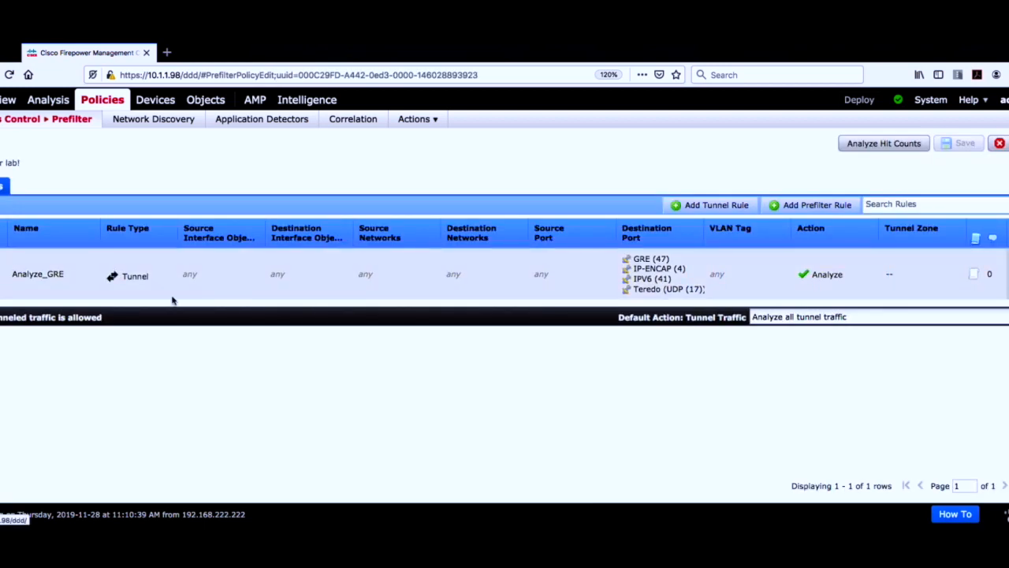
pyautogui.doubleClick(694, 290)
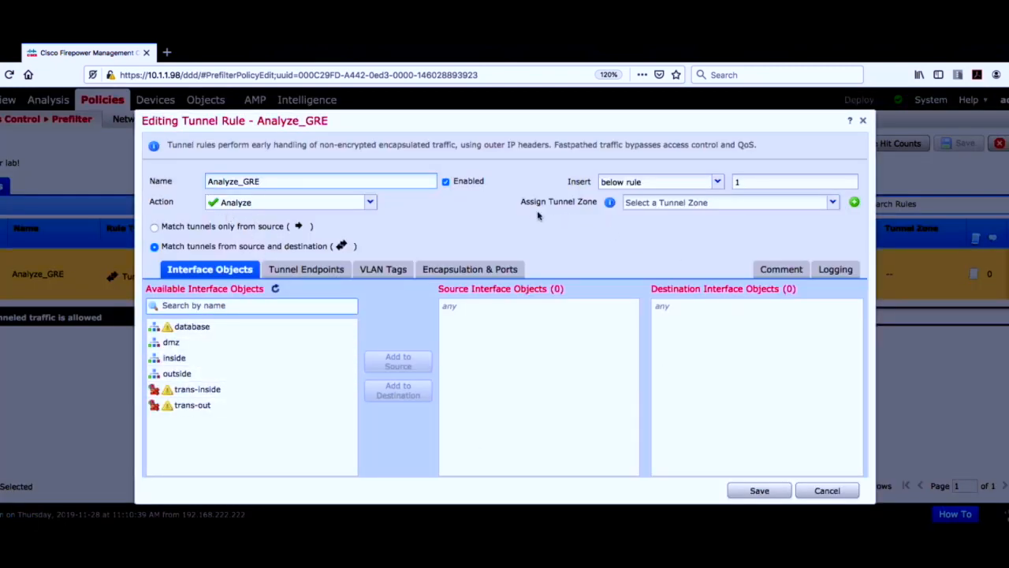
pyautogui.moveTo(523, 202); pyautogui.dragTo(603, 254)
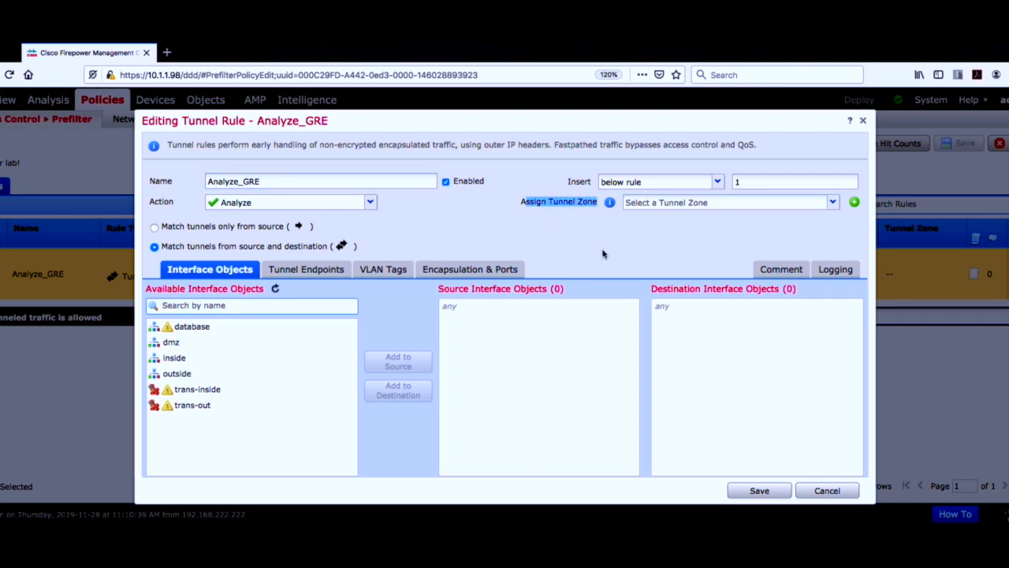
pyautogui.hotkey('ctrl', 'a')
pyautogui.moveTo(555, 248); pyautogui.dragTo(607, 224)
pyautogui.moveTo(592, 222)
pyautogui.mouseDown()
pyautogui.moveTo(648, 238)
pyautogui.moveTo(693, 222)
pyautogui.moveTo(701, 237)
pyautogui.moveTo(841, 230)
pyautogui.moveTo(844, 249)
pyautogui.mouseUp()
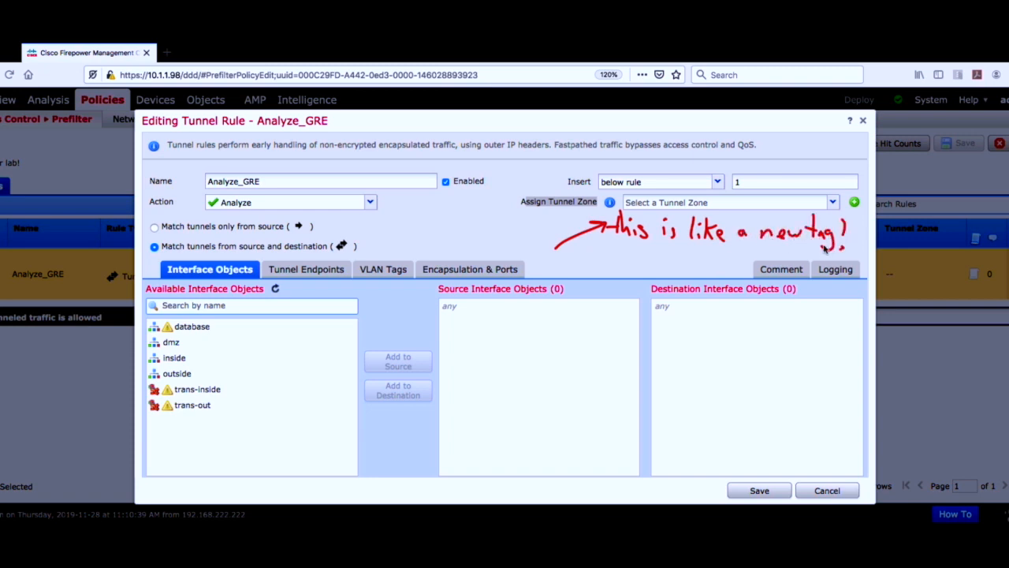
pyautogui.press('Escape')
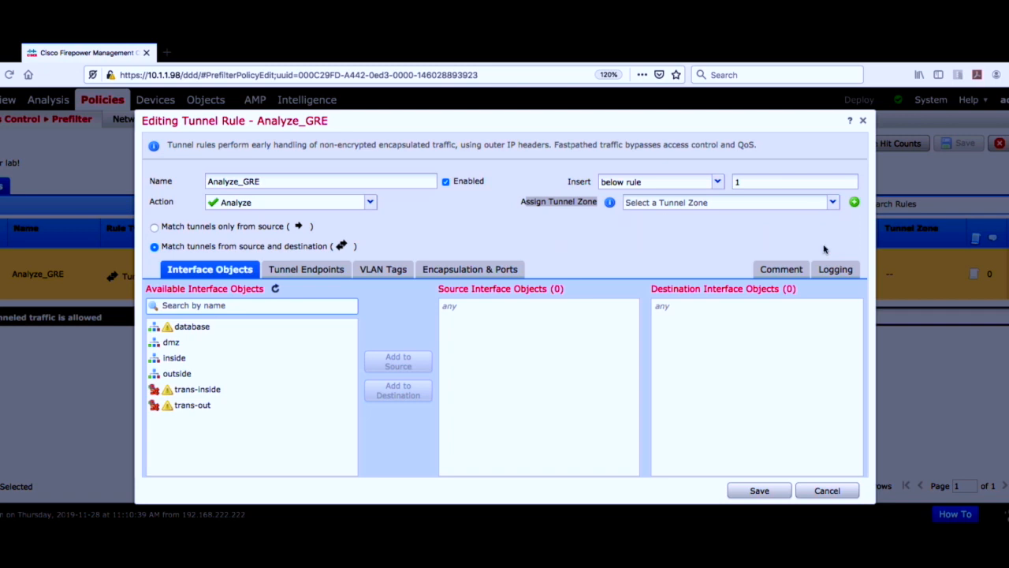
# Step: Create a new tunnel tag named LAB-GRE-ZONE with the description "this is for our lab!"
pyautogui.click(855, 203)
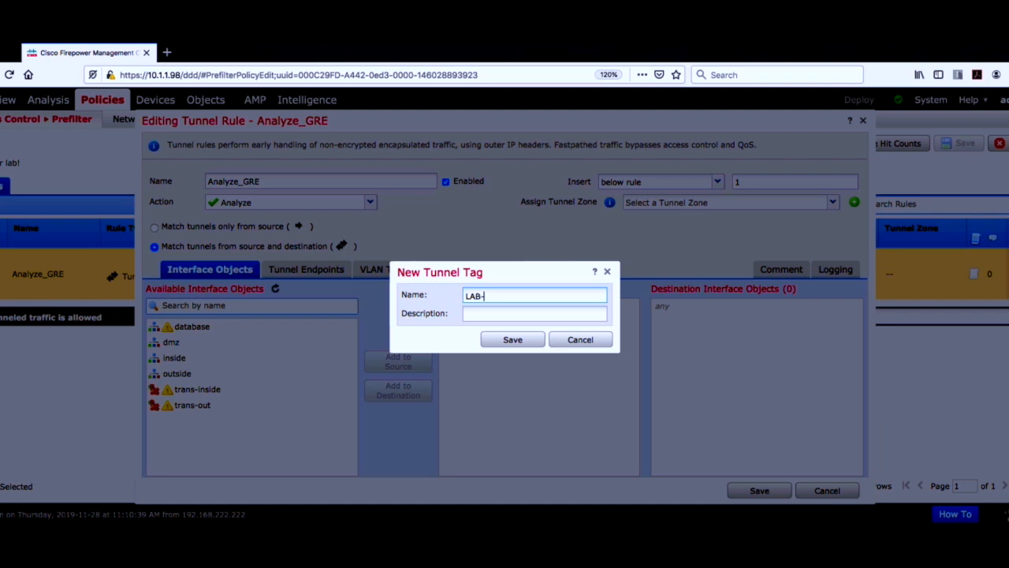
pyautogui.write('ZONE')
pyautogui.click(501, 312)
pyautogui.write('this is for our lab!')
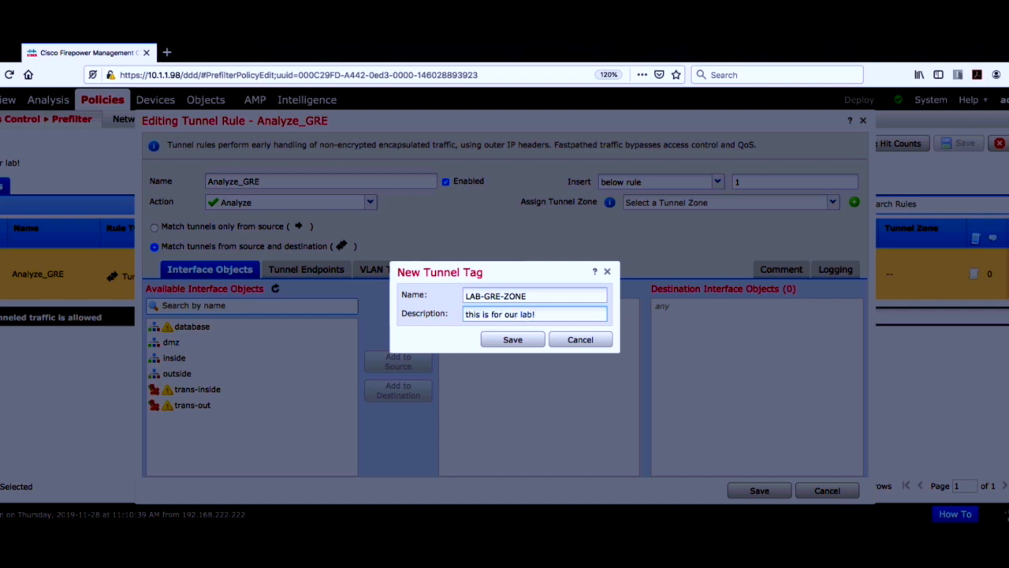
pyautogui.click(511, 339)
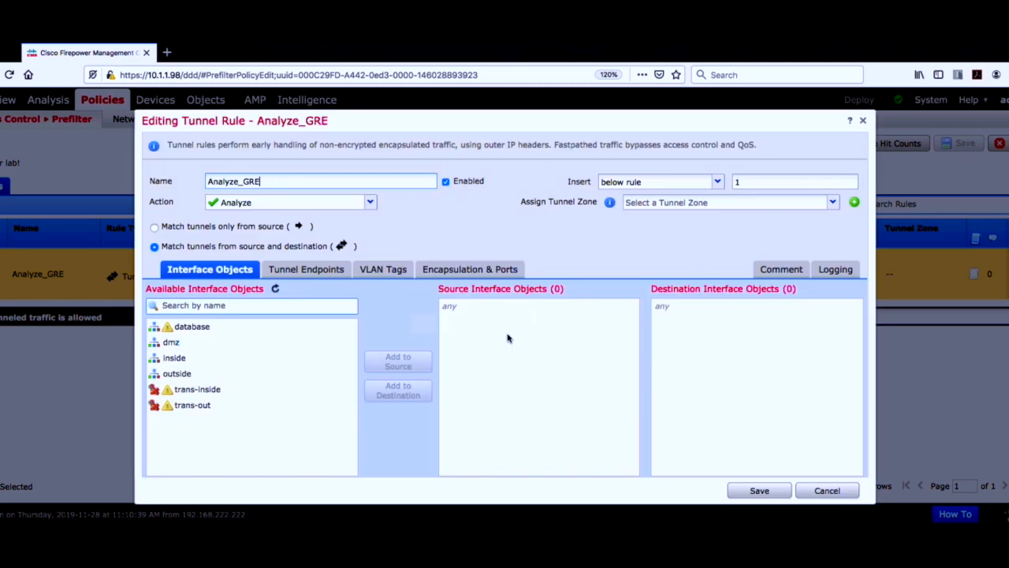
# Step: Assign the LAB-GRE-ZONE tunnel zone to the Analyze_GRE rule, then save the rule and the prefilter policy
pyautogui.click(832, 203)
pyautogui.click(676, 231)
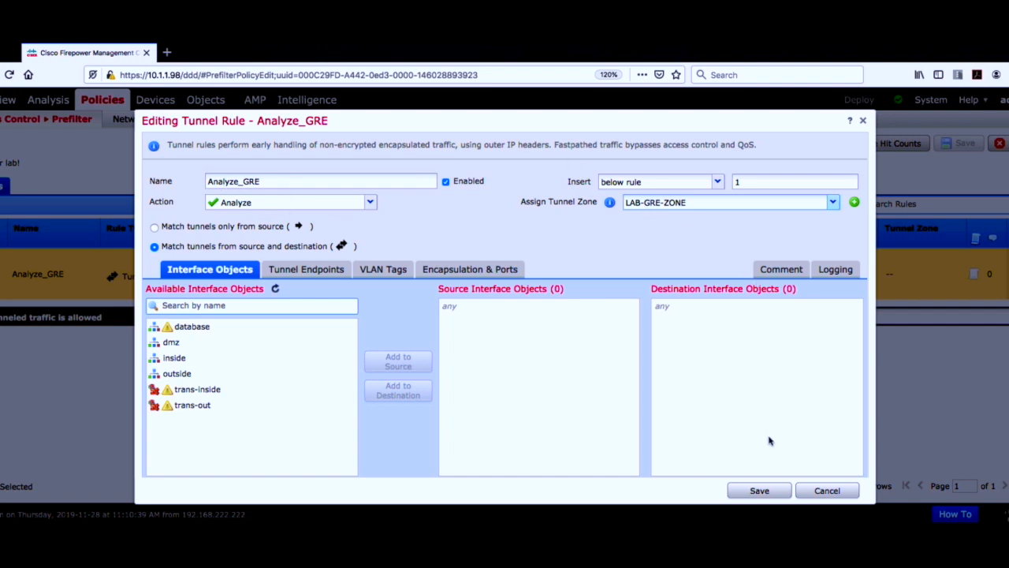
pyautogui.click(759, 491)
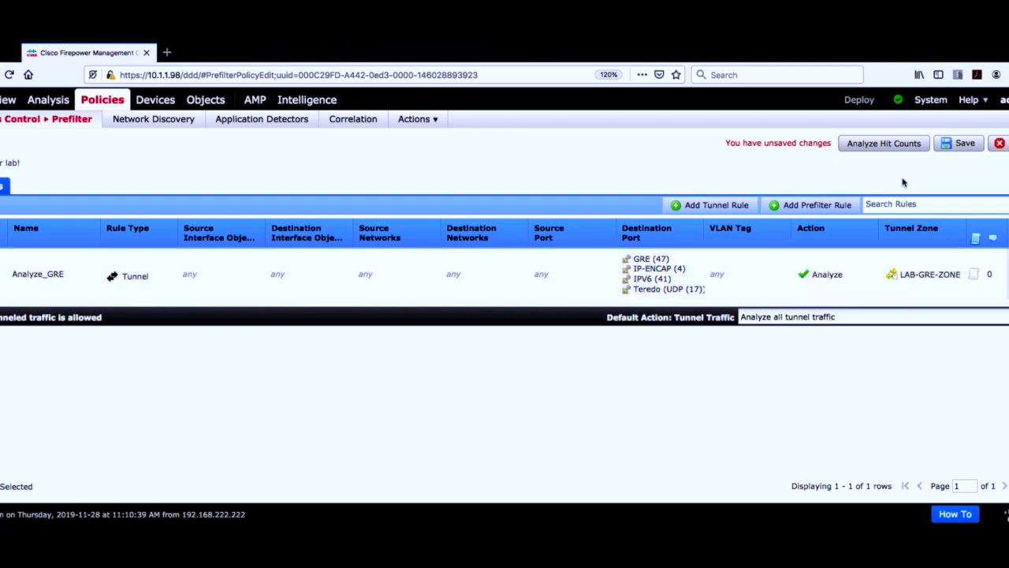
pyautogui.click(962, 145)
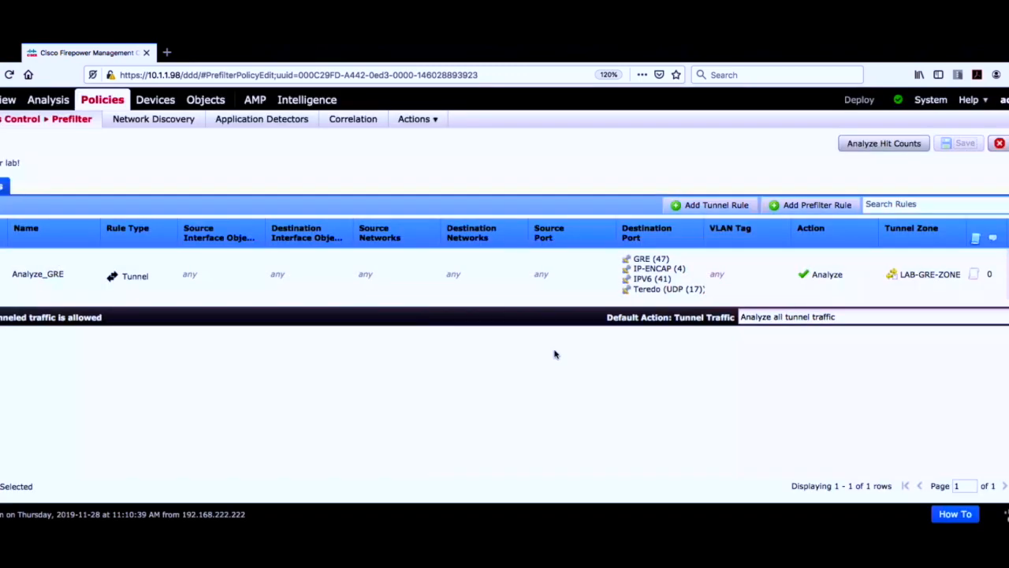
# Step: Open the LAB access control policy and add LAB-GRE-ZONE as the source zone of the Block_RDP rule
pyautogui.click(29, 141)
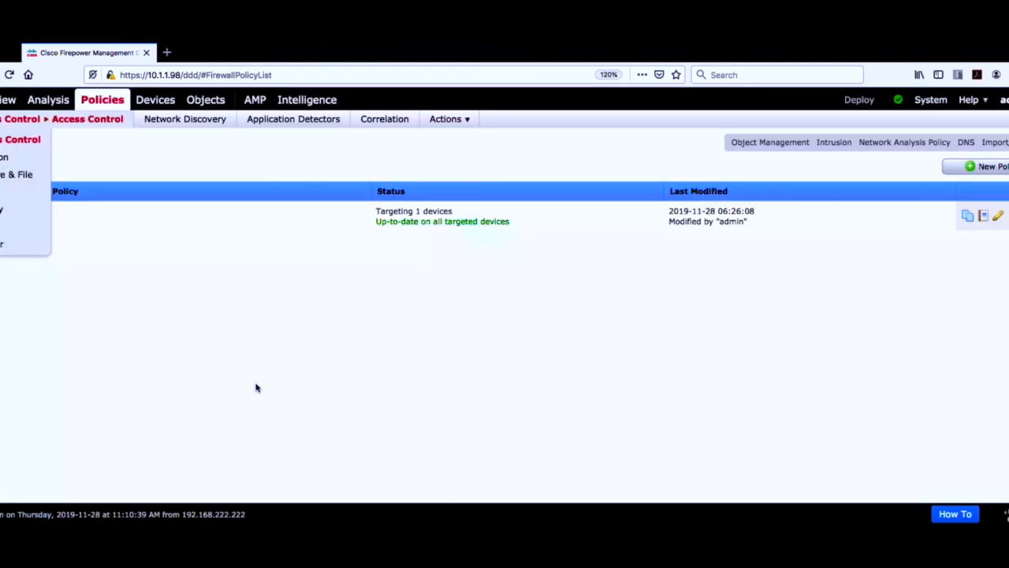
pyautogui.click(997, 217)
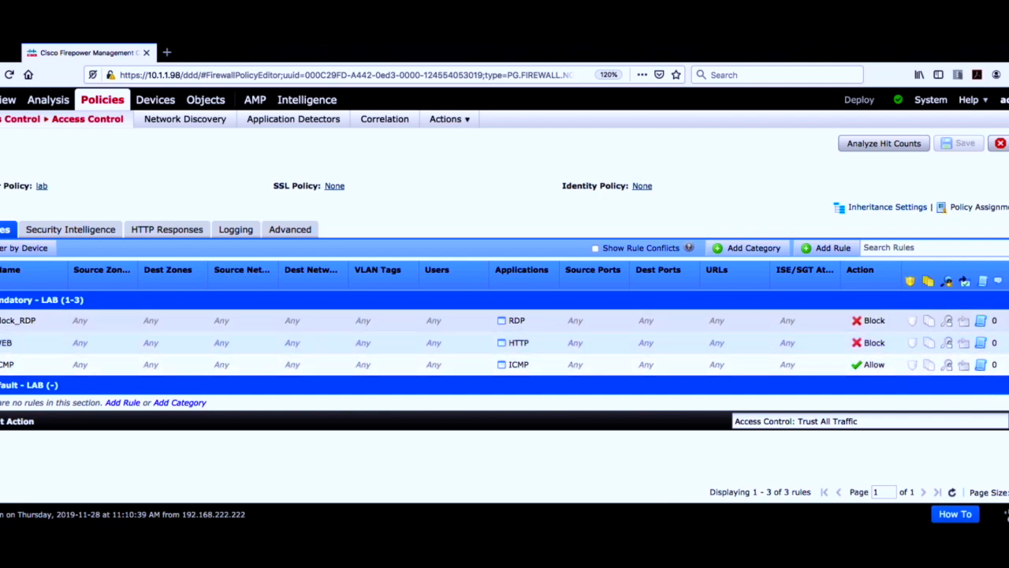
pyautogui.click(1008, 322)
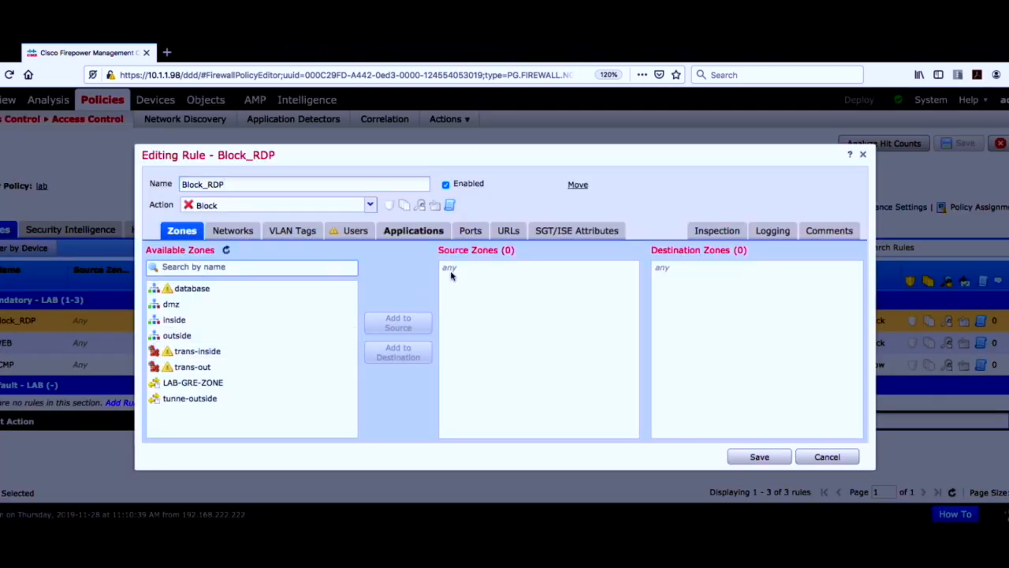
pyautogui.click(203, 386)
pyautogui.click(388, 329)
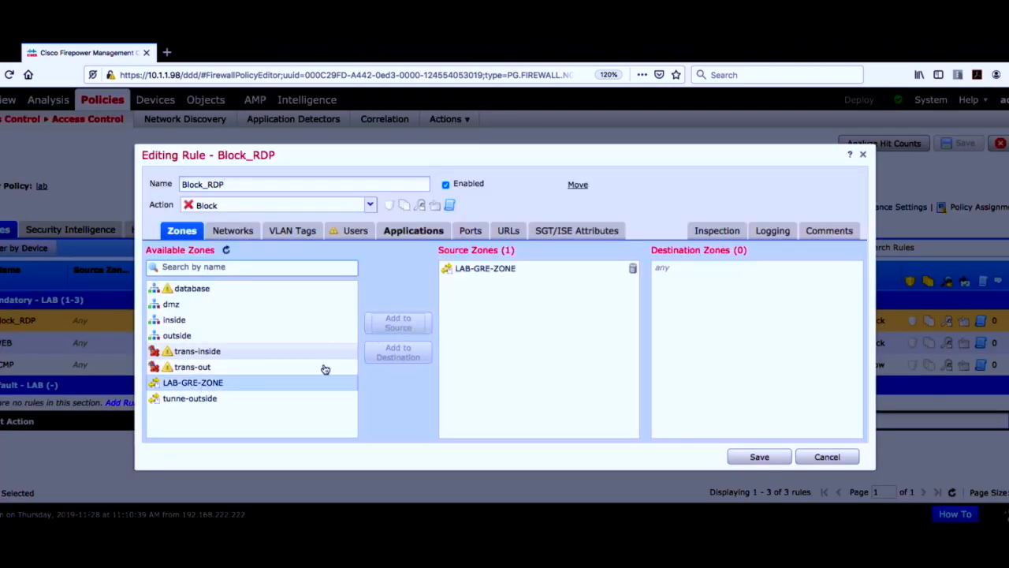
pyautogui.click(754, 457)
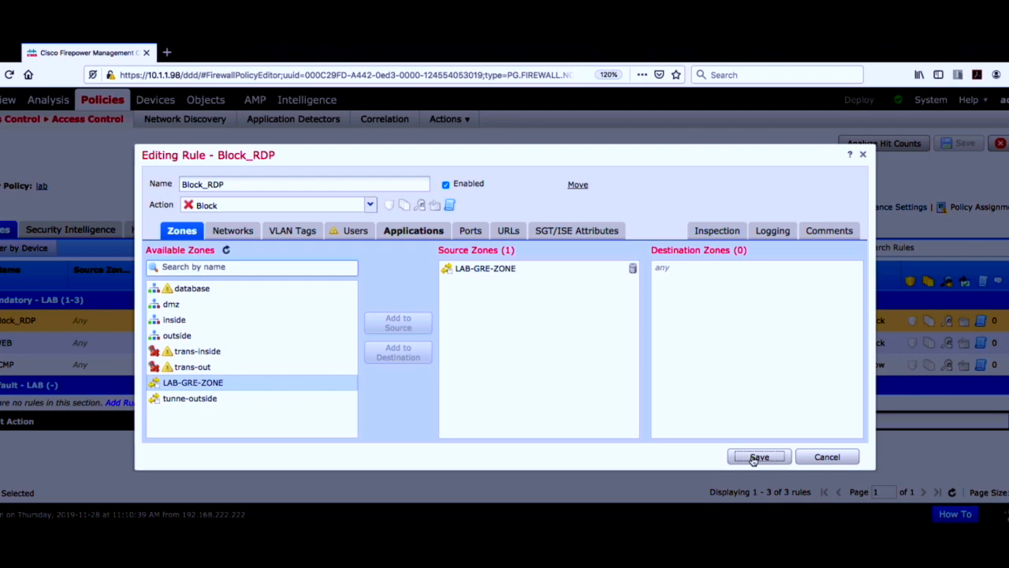
pyautogui.click(756, 457)
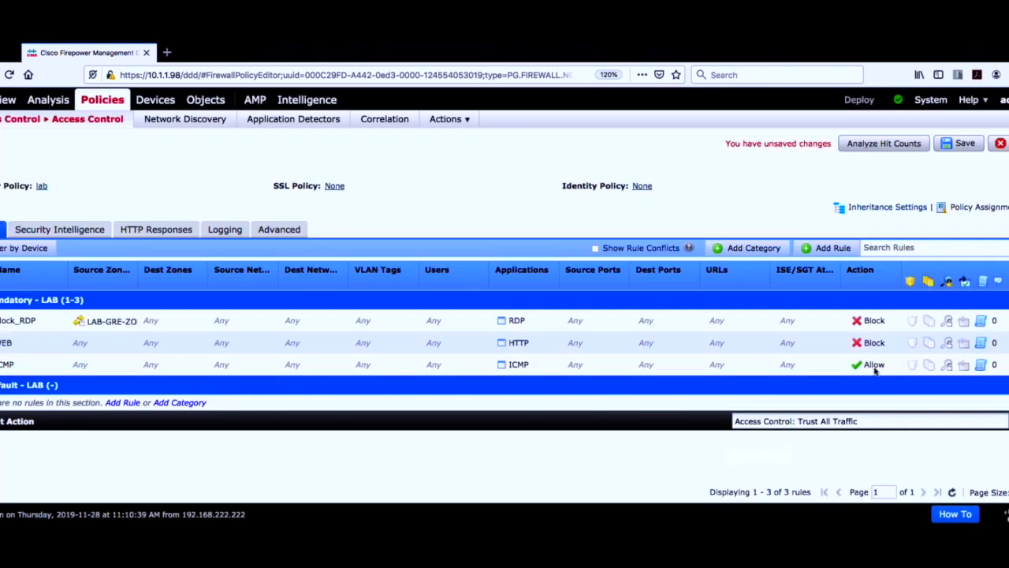
# Step: Add LAB-GRE-ZONE as the source zone of the WEB rule and save the access control policy
pyautogui.click(1007, 342)
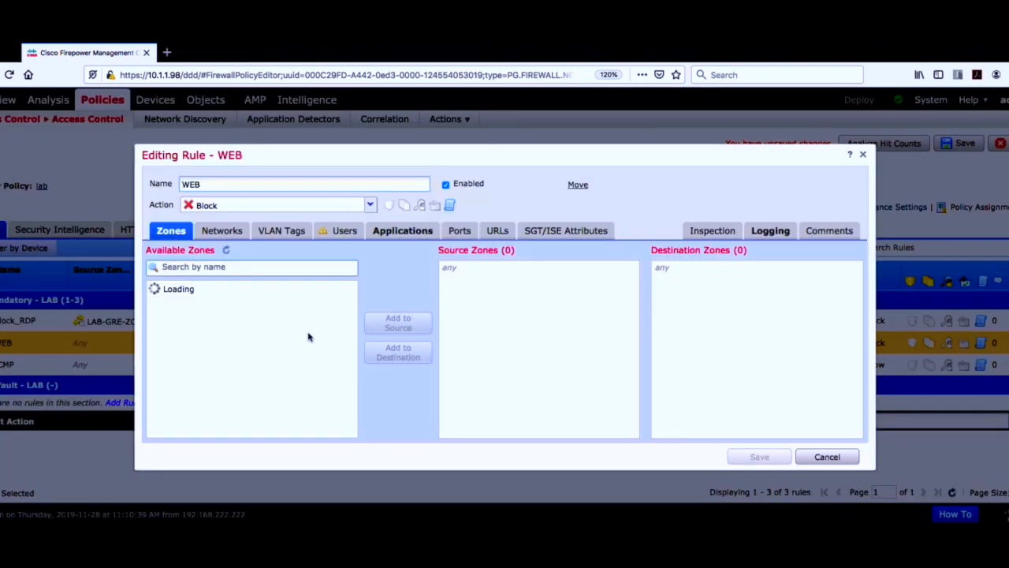
pyautogui.click(193, 383)
pyautogui.click(398, 322)
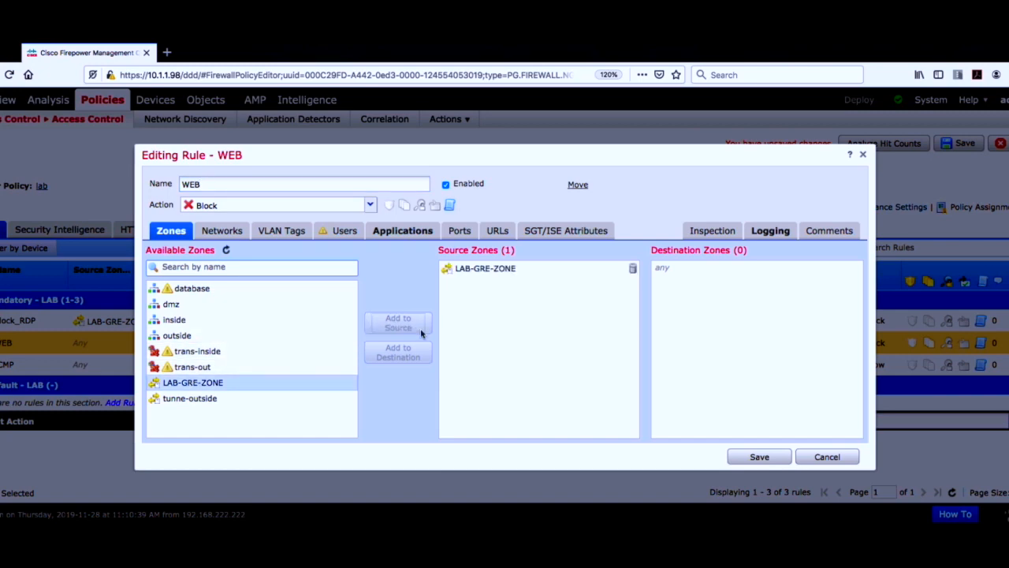
pyautogui.click(758, 458)
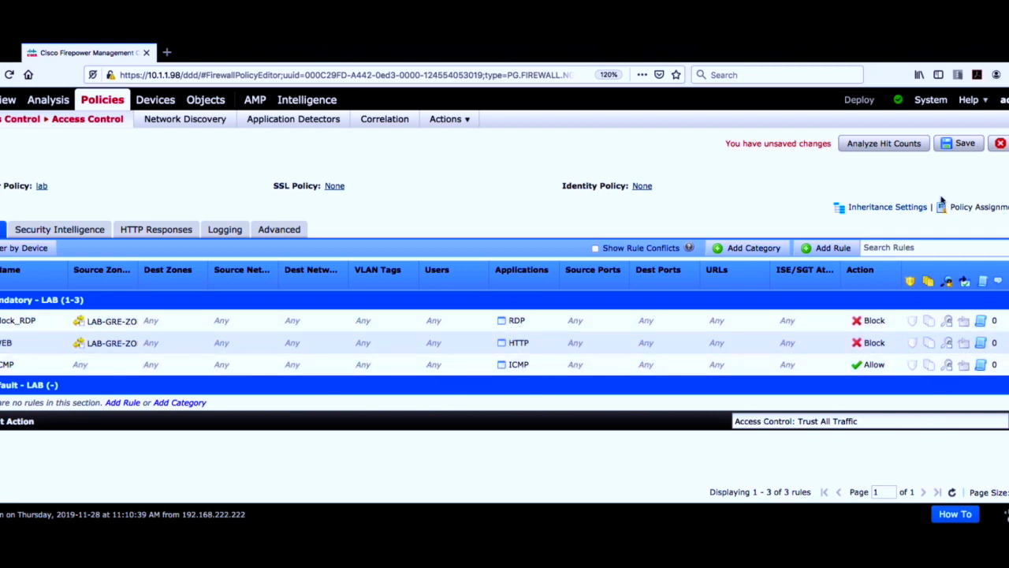
pyautogui.click(952, 145)
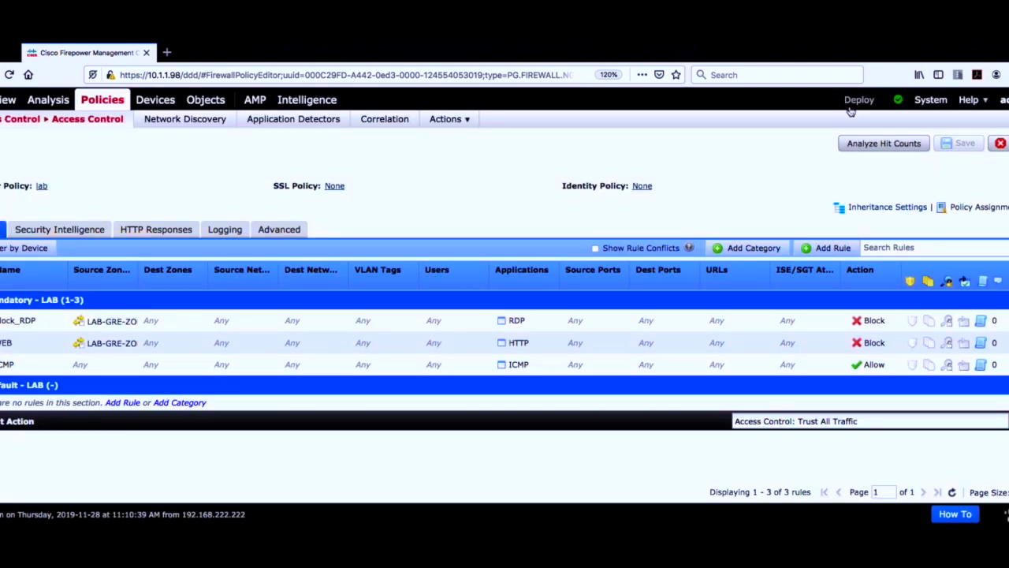
# Step: Deploy the policy changes to the FTD_class device and check the deployment progress
pyautogui.click(860, 100)
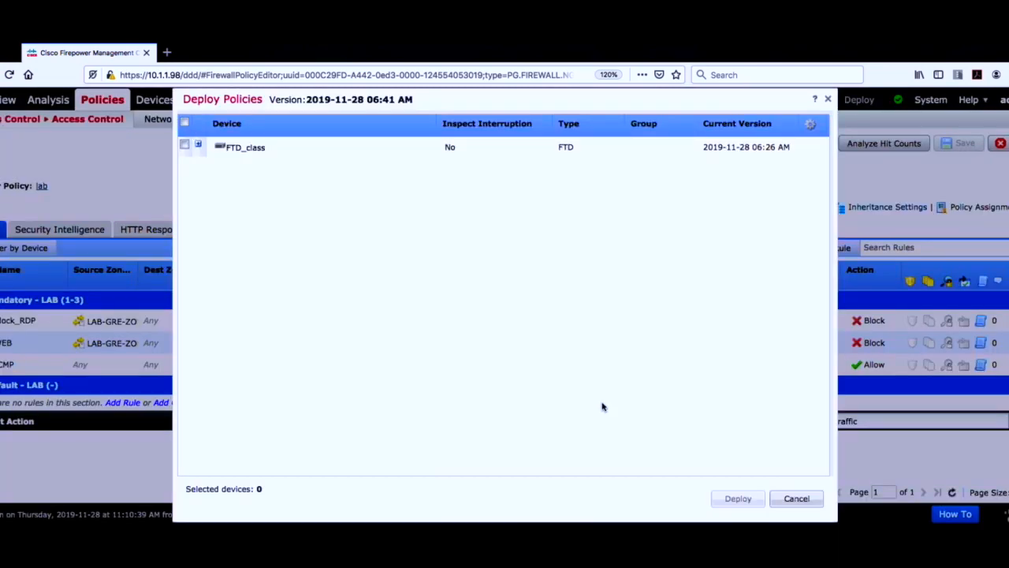
pyautogui.click(184, 145)
pyautogui.click(714, 499)
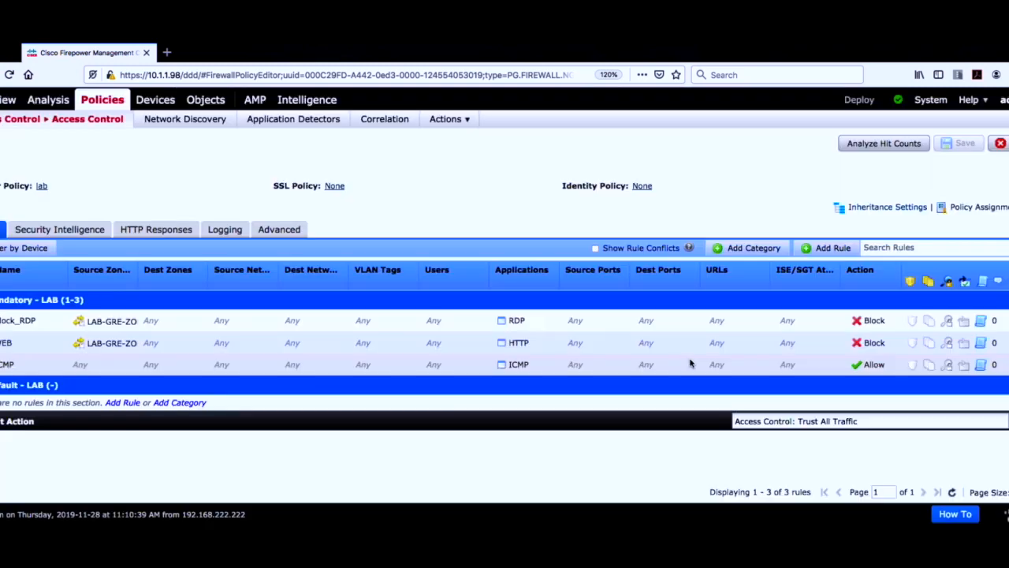
pyautogui.click(898, 100)
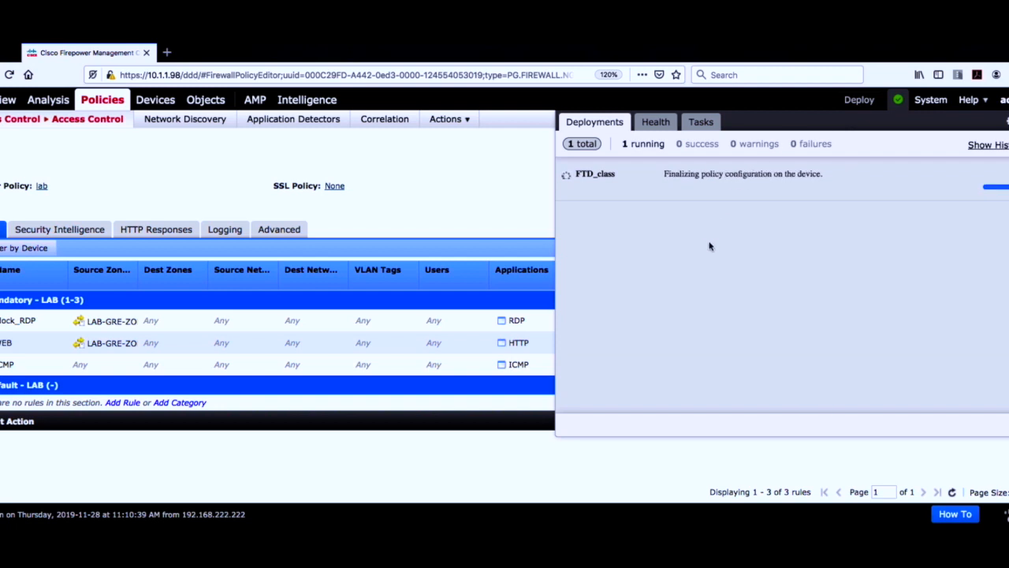
# Step: Switch to the Windows client and repeat tracert -d to 200.200.200.1, examining the hops
pyautogui.click(456, 473)
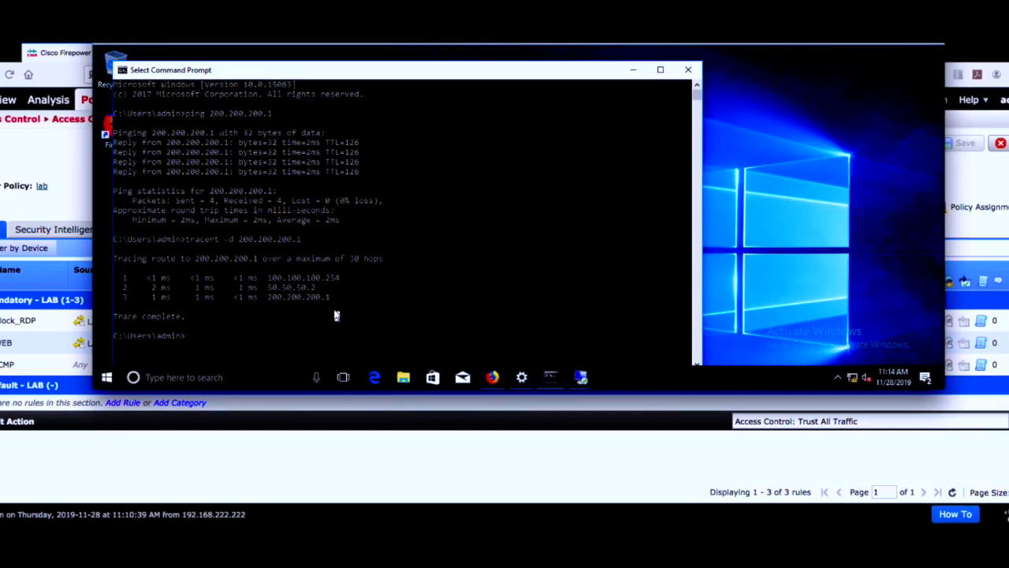
pyautogui.press('Up')
pyautogui.press('Return')
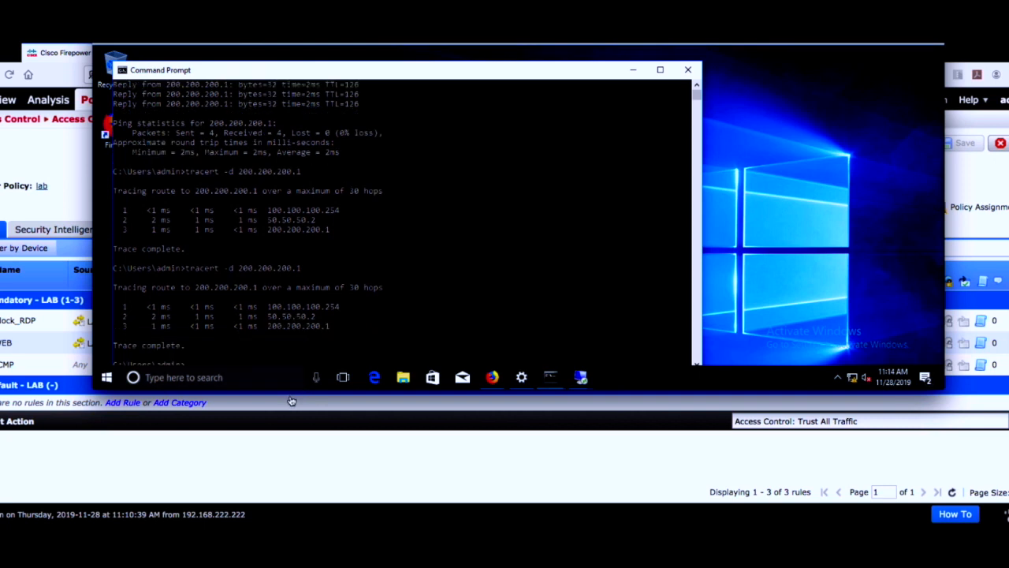
pyautogui.moveTo(268, 317); pyautogui.dragTo(328, 322)
pyautogui.click(284, 336)
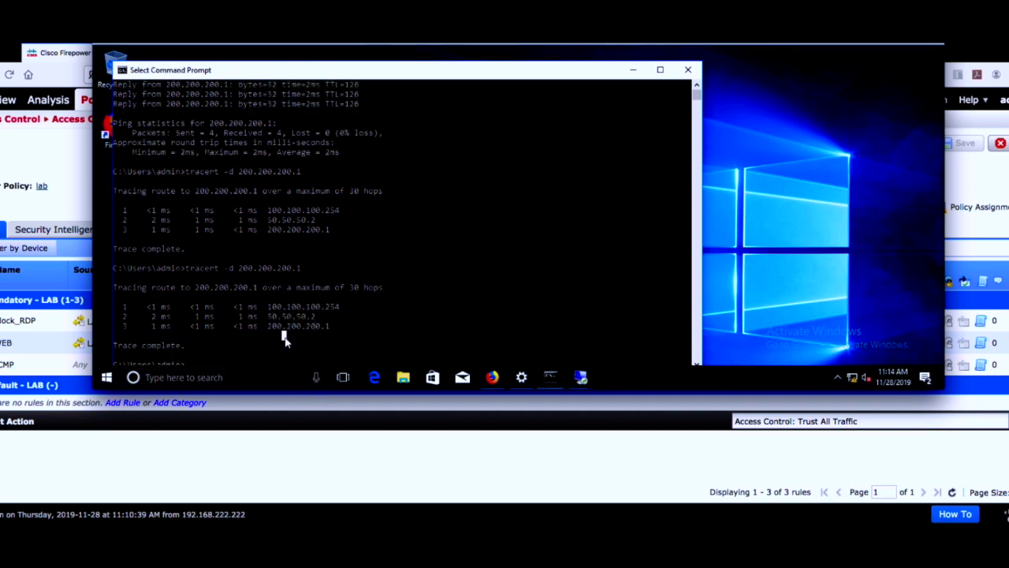
# Step: Ping 200.200.200.1 from the command prompt and stop the ping early
pyautogui.moveTo(302, 75); pyautogui.dragTo(305, 66)
pyautogui.press('Escape')
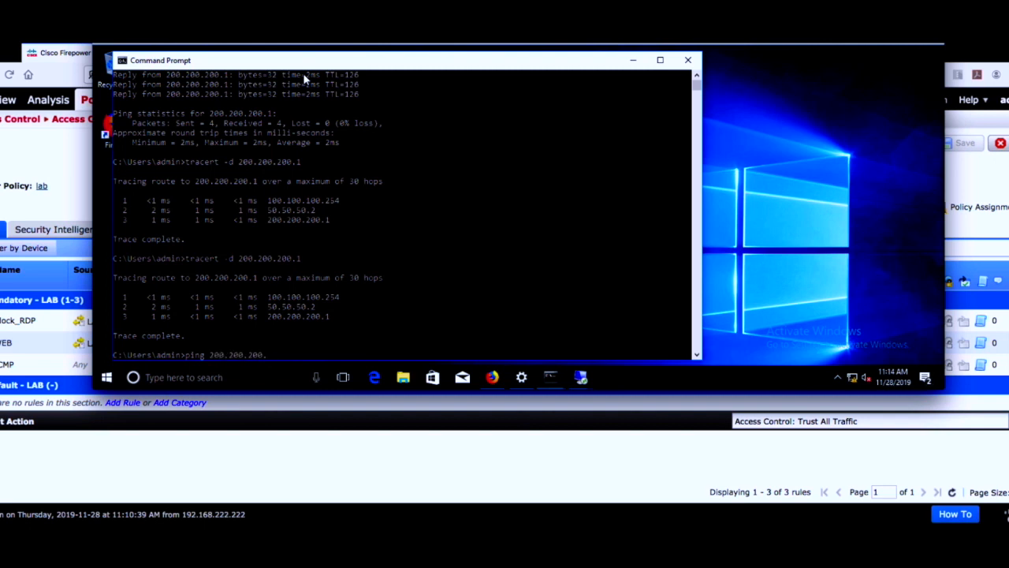
pyautogui.write('1')
pyautogui.press('Return')
pyautogui.hotkey('ctrl', 'c')
# Step: Launch Remote Desktop Connection with mstsc and start a connection to 200.200.200.1
pyautogui.write('mstsc')
pyautogui.press('Return')
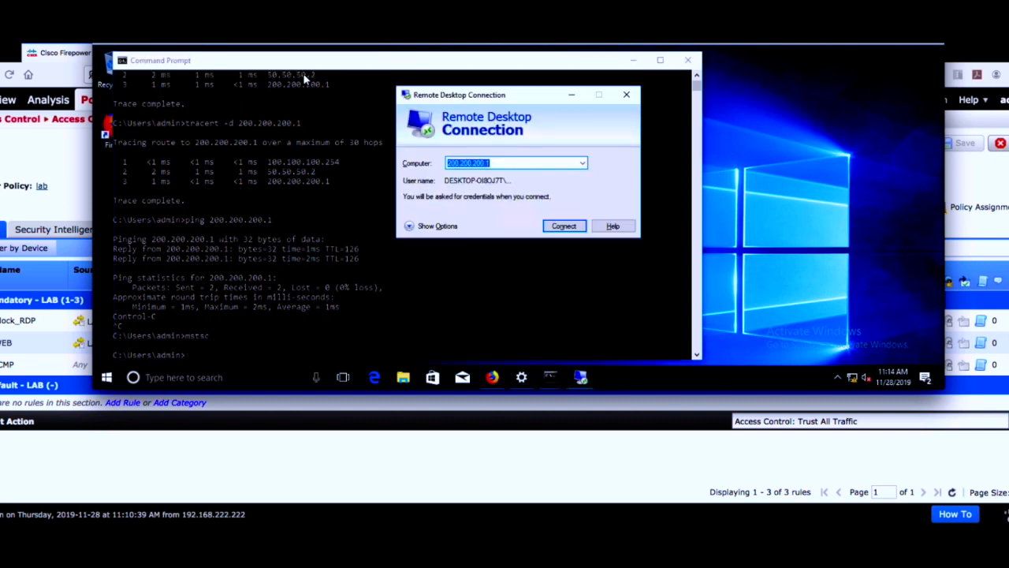
pyautogui.press('Return')
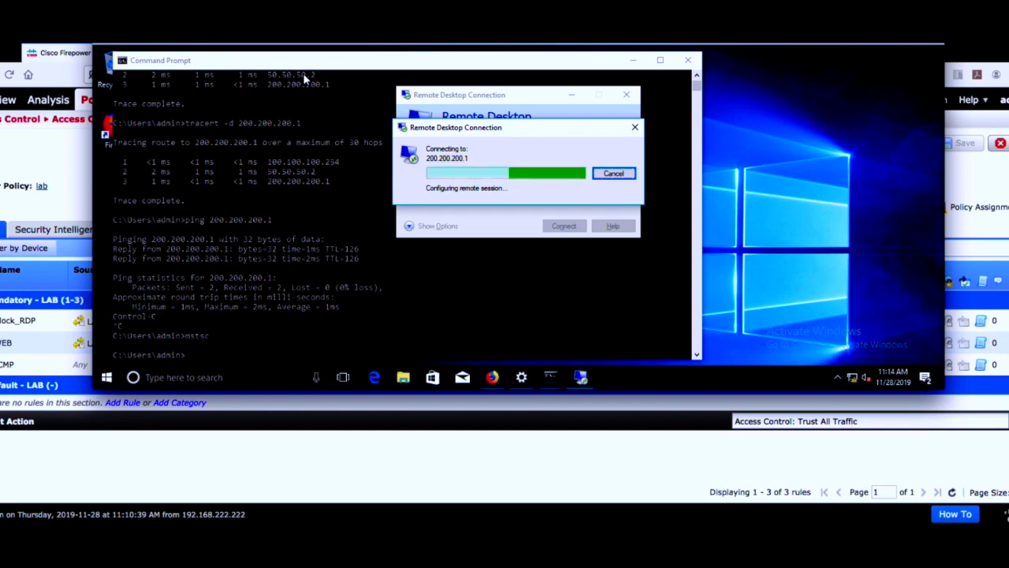
# Step: Switch to Firefox on the Windows client and reload 200.200.200.1:8080 to retest HTTP through the GRE tunnel
pyautogui.click(492, 377)
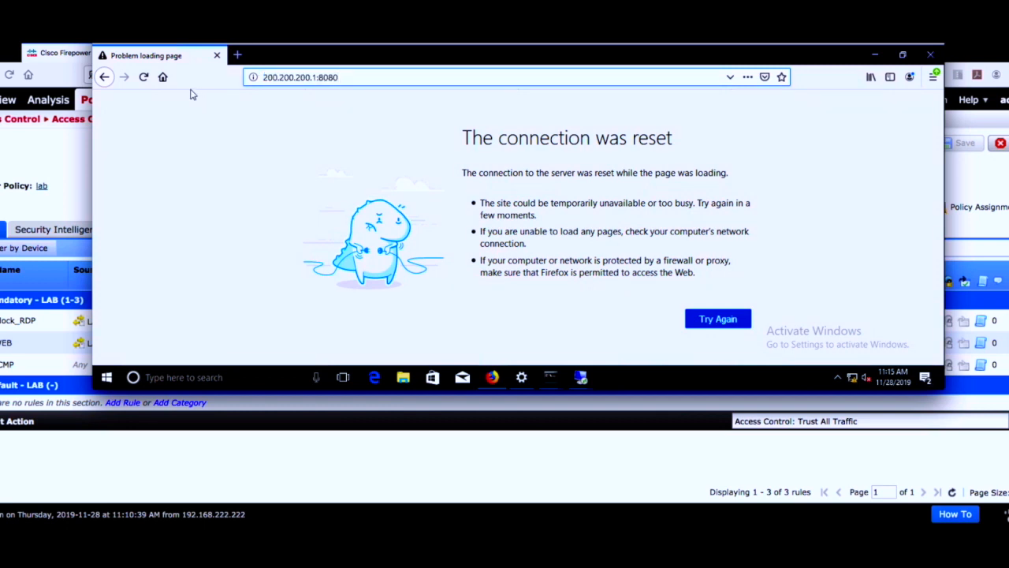
pyautogui.click(142, 77)
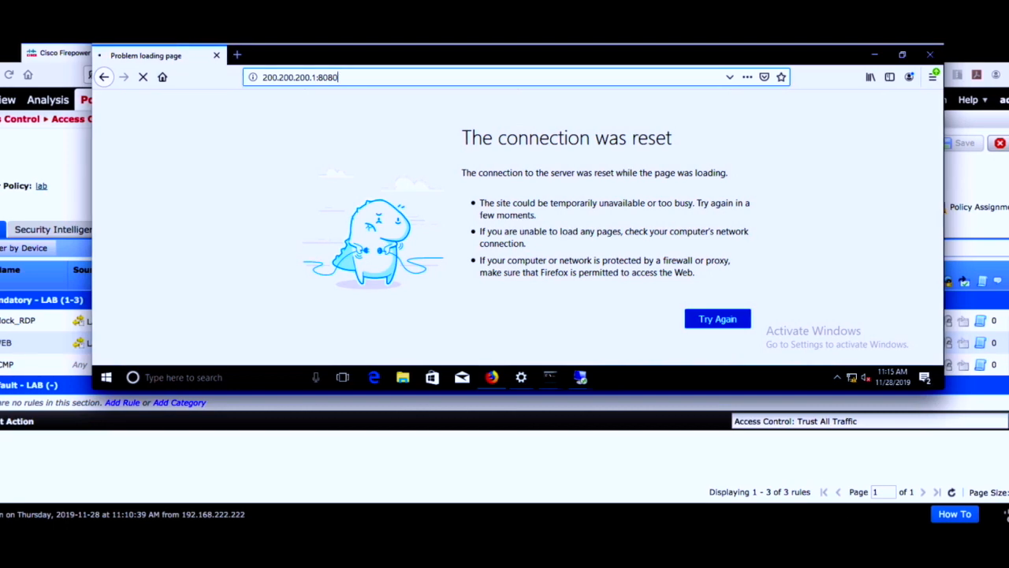
# Step: Switch to the other Windows client, repeat tracert -d to 2.2.2.100, and ping 2.2.2.100, stopping the ping early
pyautogui.click(996, 548)
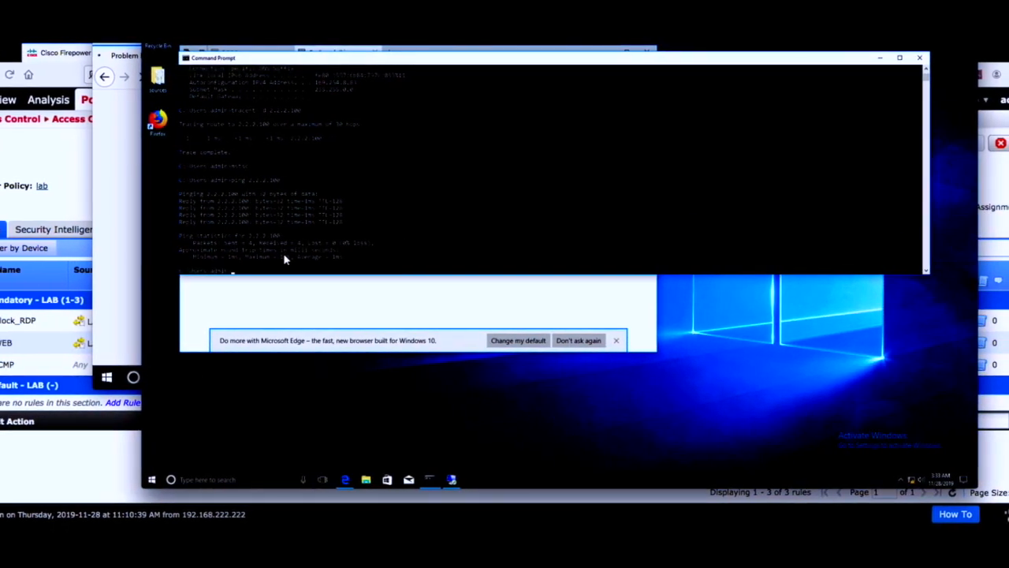
pyautogui.press('Up')
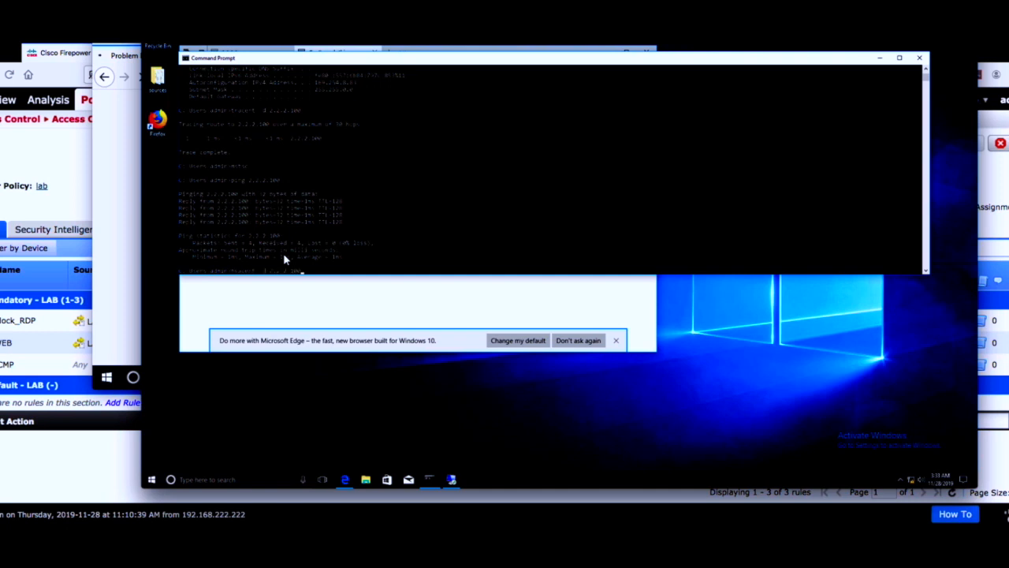
pyautogui.press('Return')
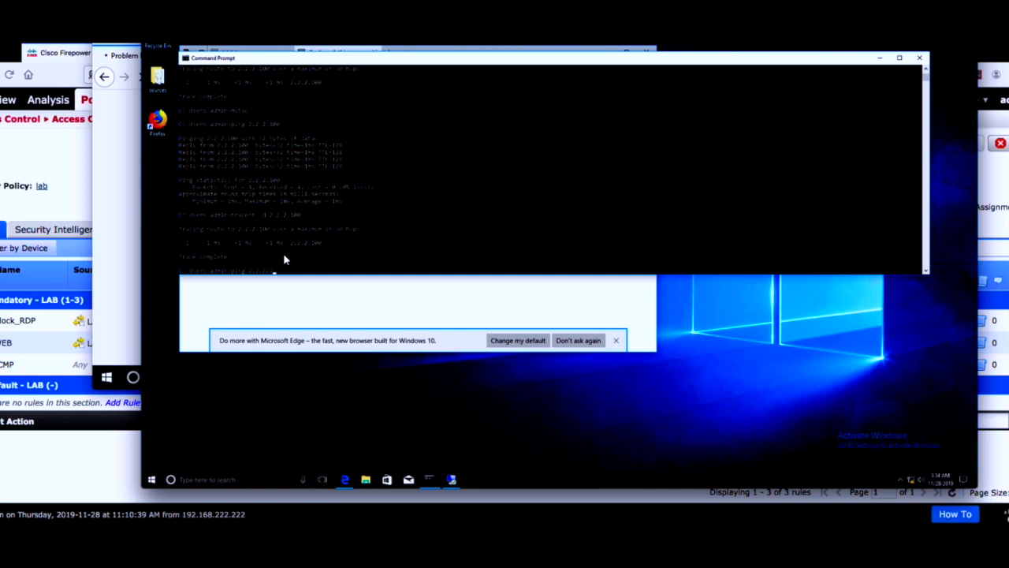
pyautogui.press('Return')
pyautogui.hotkey('ctrl', 'c')
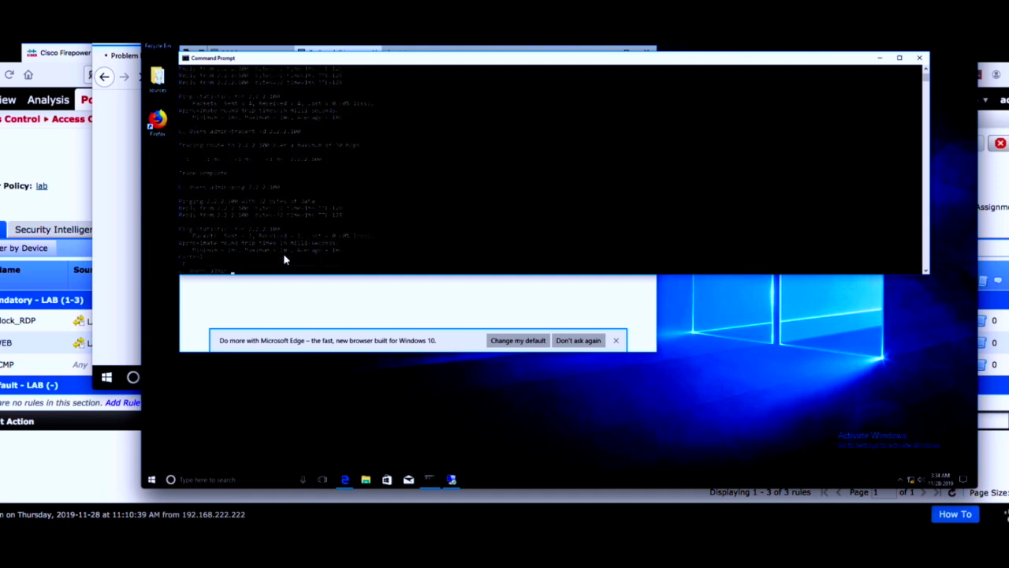
# Step: Launch Remote Desktop Connection with mstsc and start a connection to 2.2.2.100
pyautogui.write('mstsc')
pyautogui.press('Return')
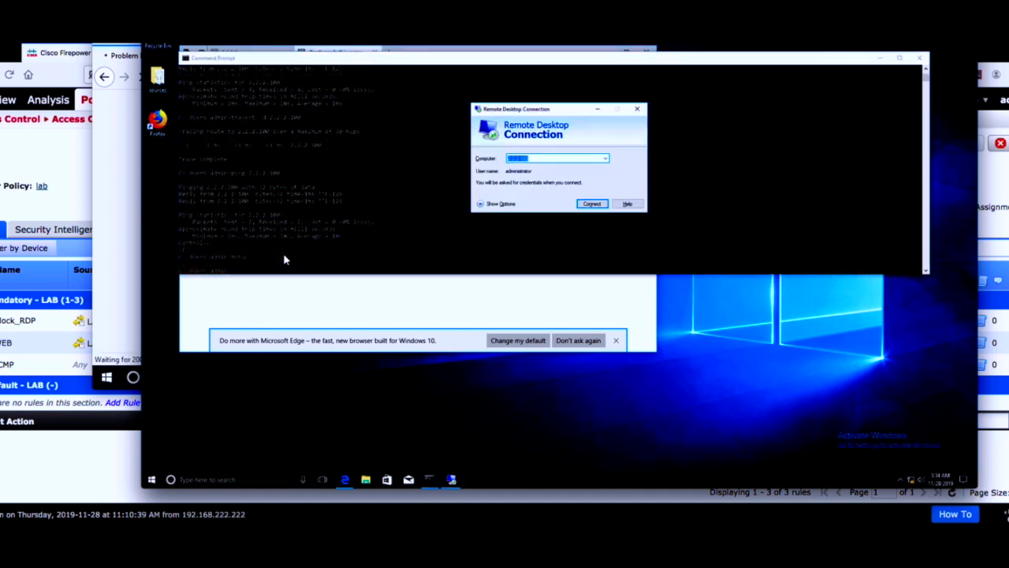
pyautogui.press('Return')
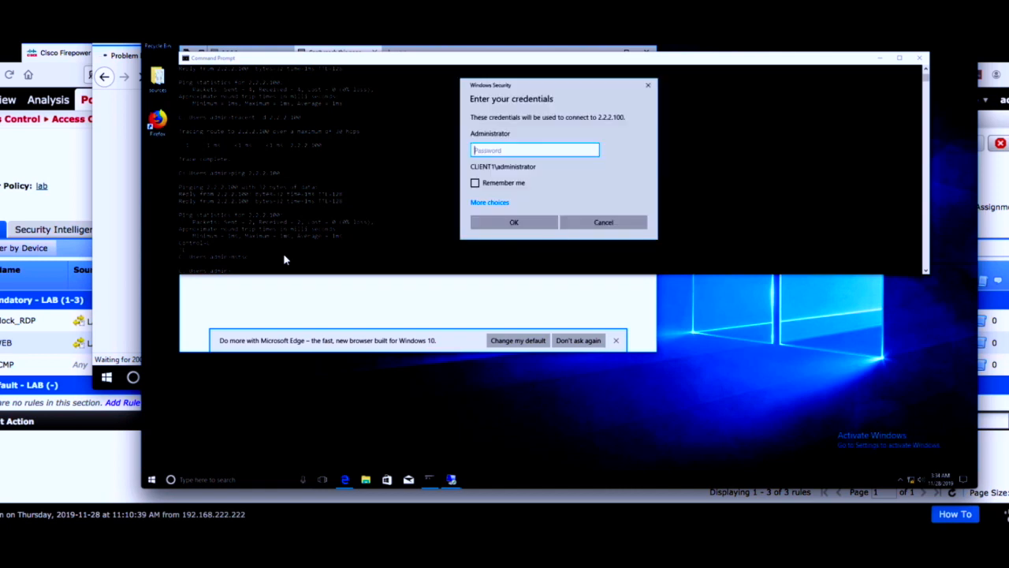
# Step: Switch to Microsoft Edge and load the web page at 2.2.2.100 to test HTTP outside the tunnel
pyautogui.click(336, 307)
pyautogui.click(283, 70)
pyautogui.press('Return')
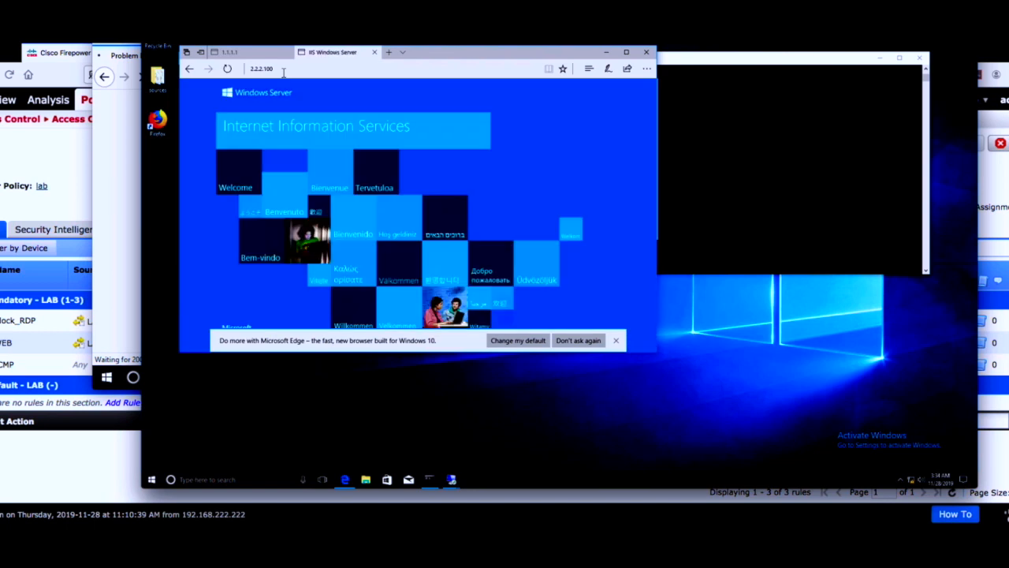
# Step: Return to Firepower Management Center and open the connection events under Analysis
pyautogui.click(89, 455)
pyautogui.moveTo(99, 131)
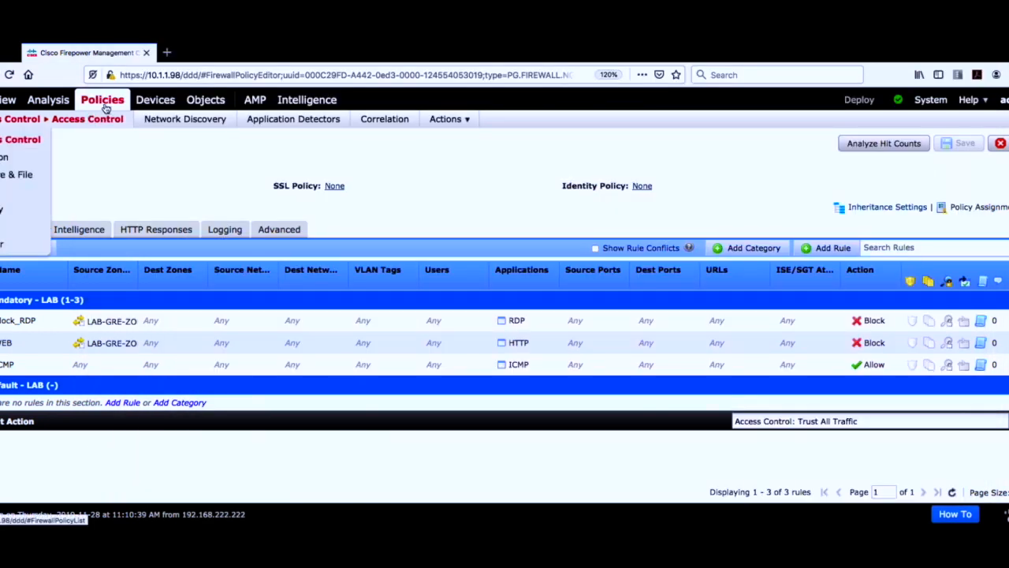
pyautogui.moveTo(47, 99)
pyautogui.click(89, 139)
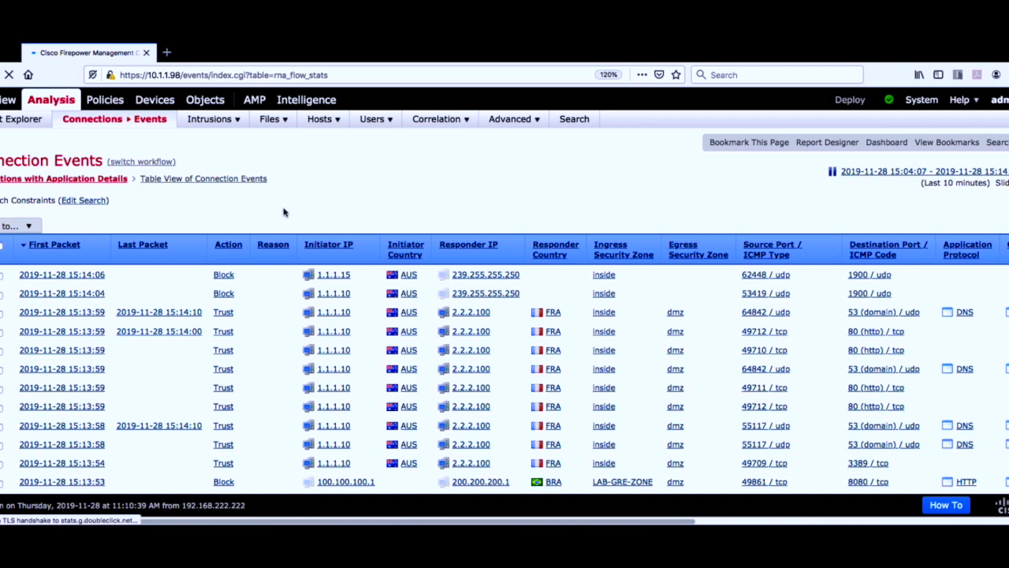
pyautogui.scroll(-1, 284, 213)
pyautogui.scroll(1, 282, 209)
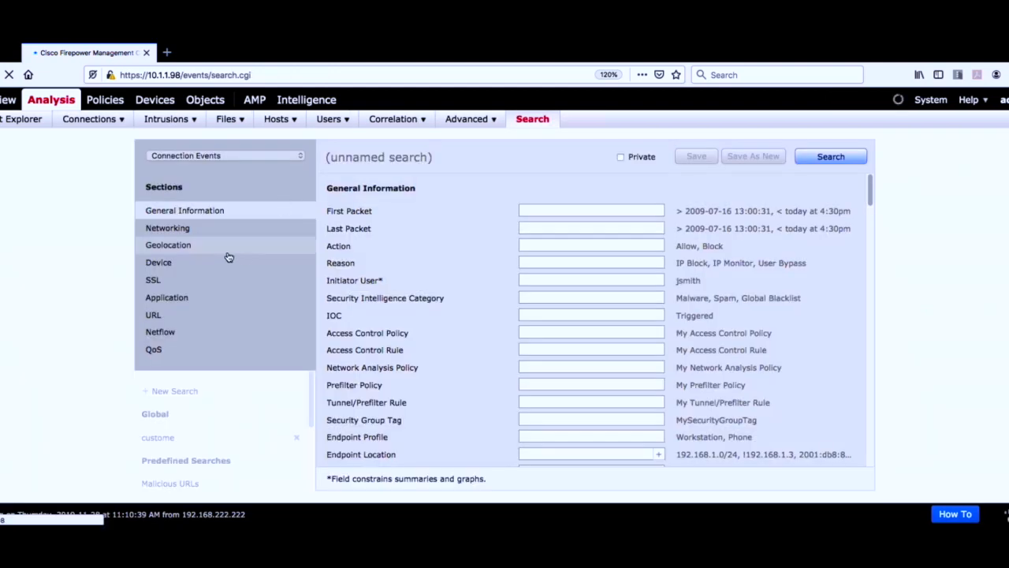
# Step: Search the connection events for initiator IPs 1.1.1.10 and 100.100.100.1
pyautogui.click(178, 228)
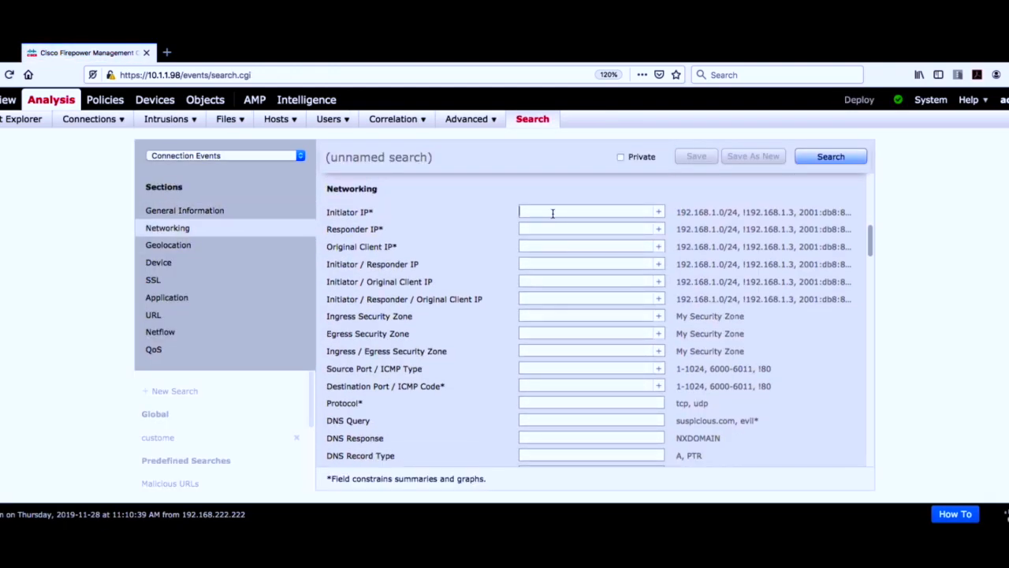
pyautogui.write('1.1.1.10,100.')
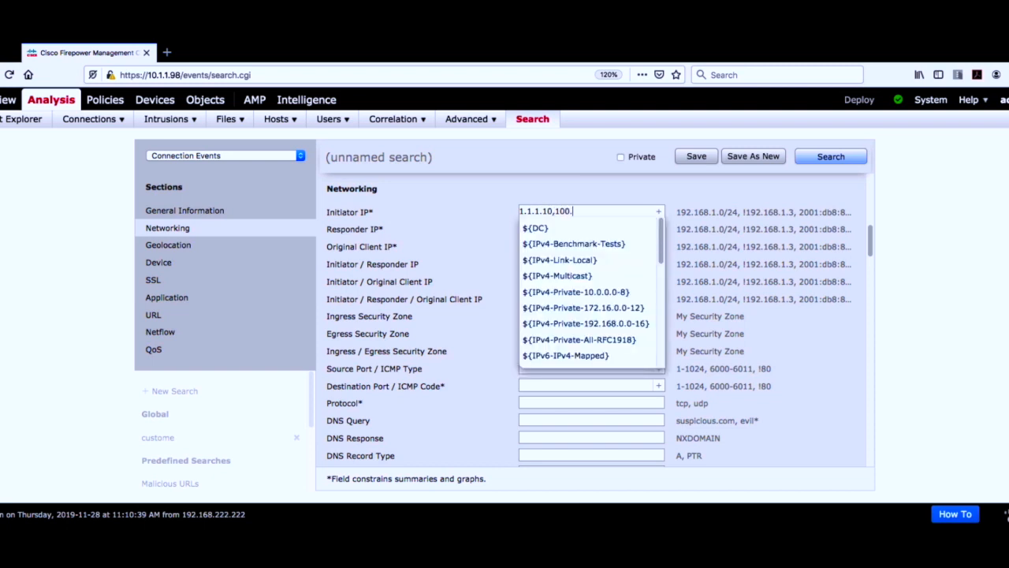
pyautogui.write('100.100.1')
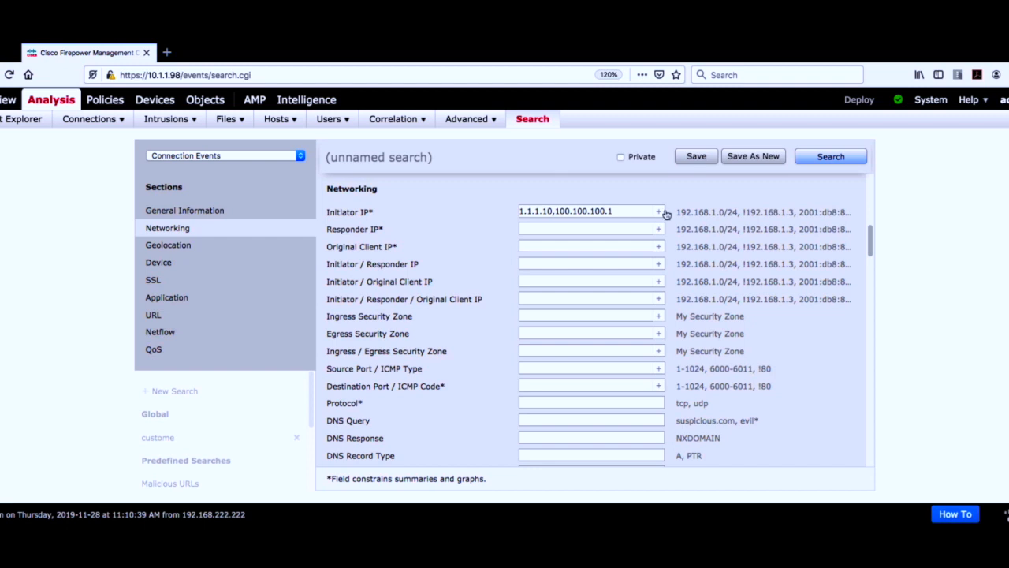
pyautogui.click(824, 158)
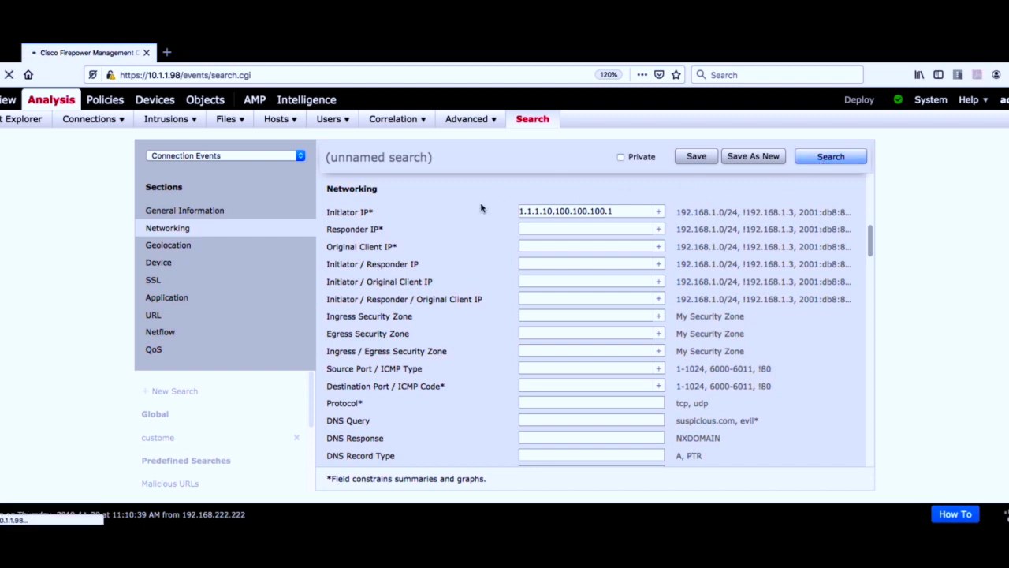
# Step: Examine the filtered connection events, comparing the actions applied to traffic from 100.100.100.1 and 1.1.1.10
pyautogui.moveTo(349, 213); pyautogui.dragTo(375, 214)
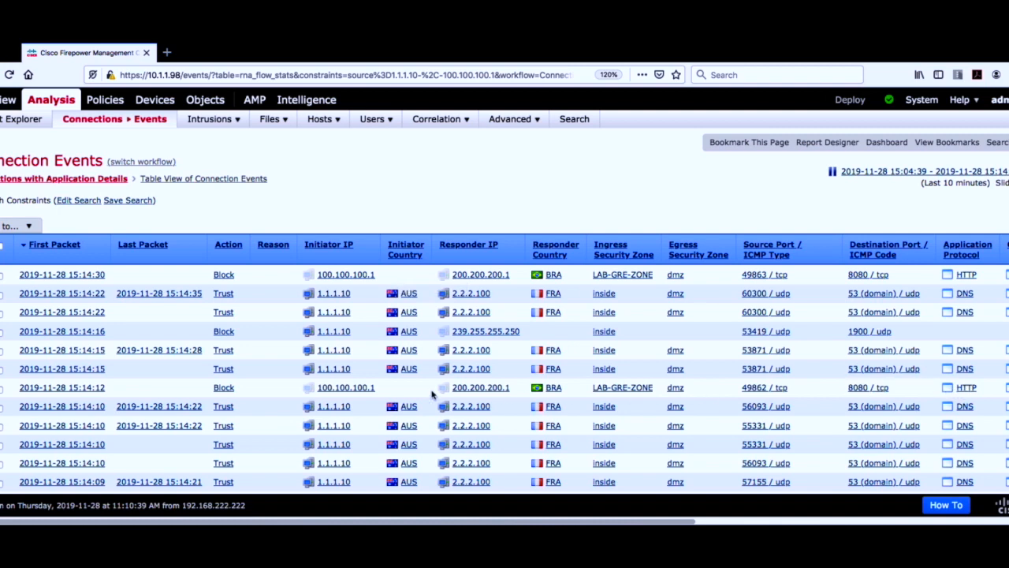
pyautogui.moveTo(210, 387); pyautogui.dragTo(235, 388)
pyautogui.scroll(-8, 282, 388)
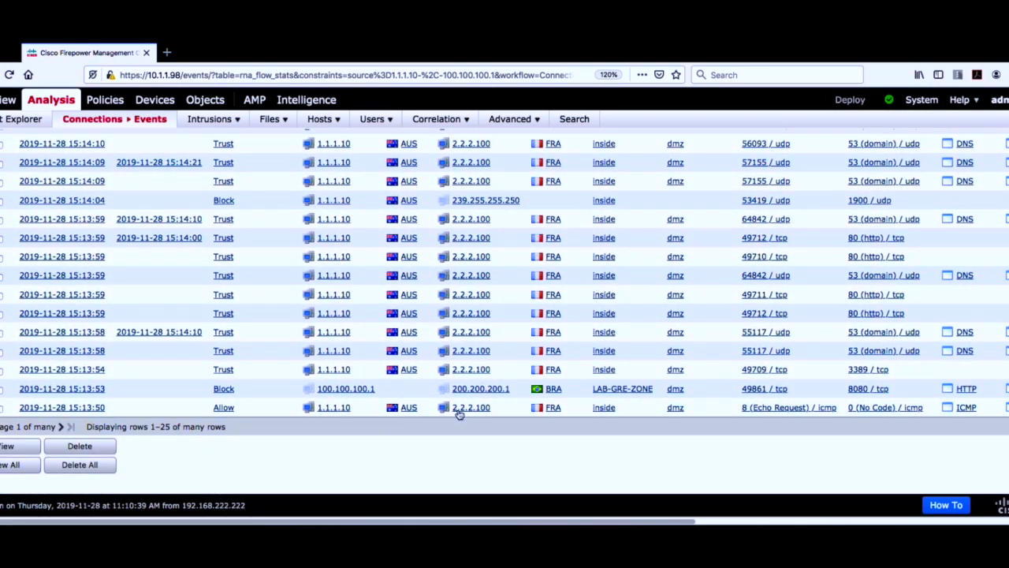
pyautogui.scroll(3, 455, 407)
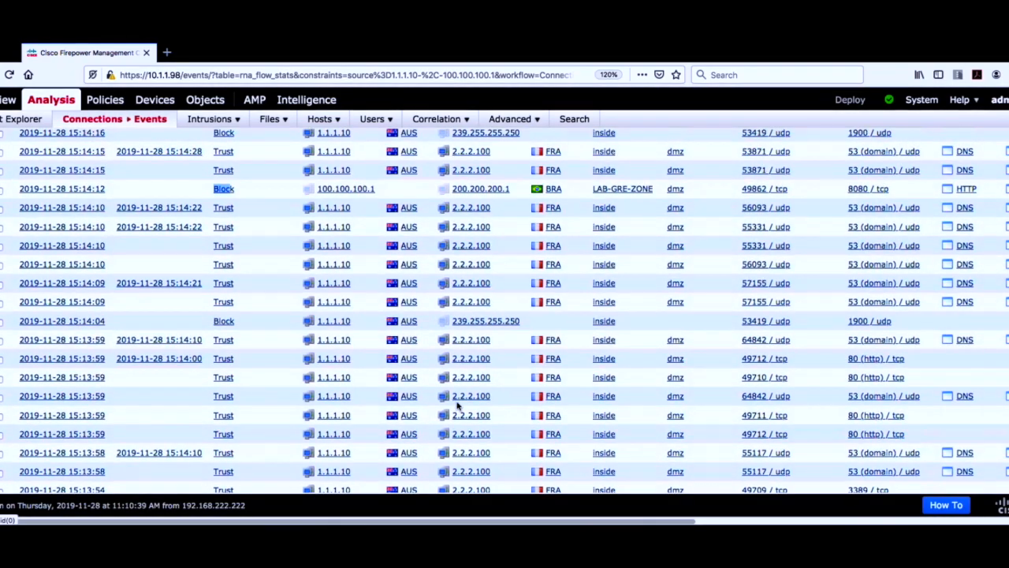
pyautogui.scroll(4, 458, 402)
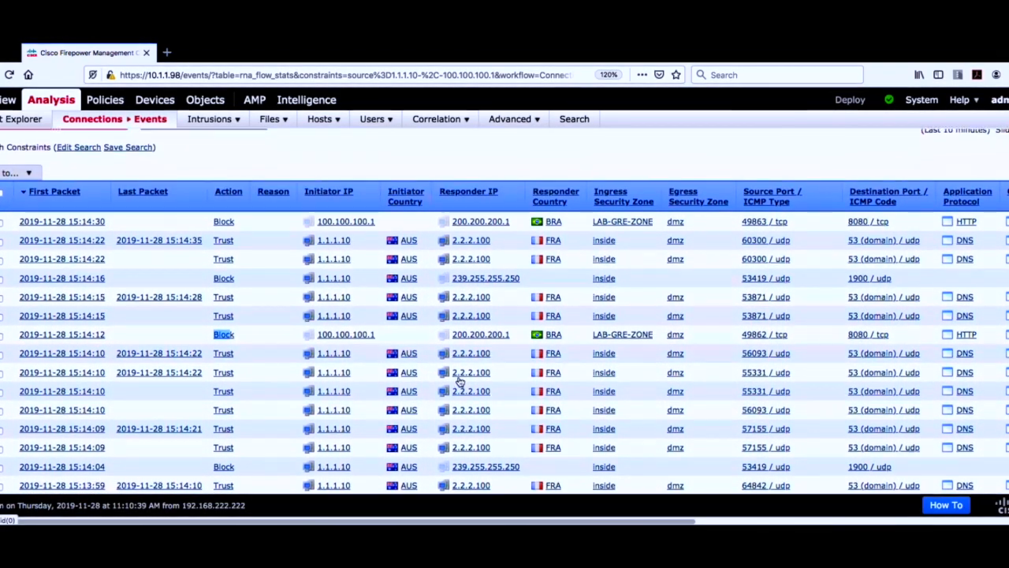
pyautogui.scroll(-5, 460, 381)
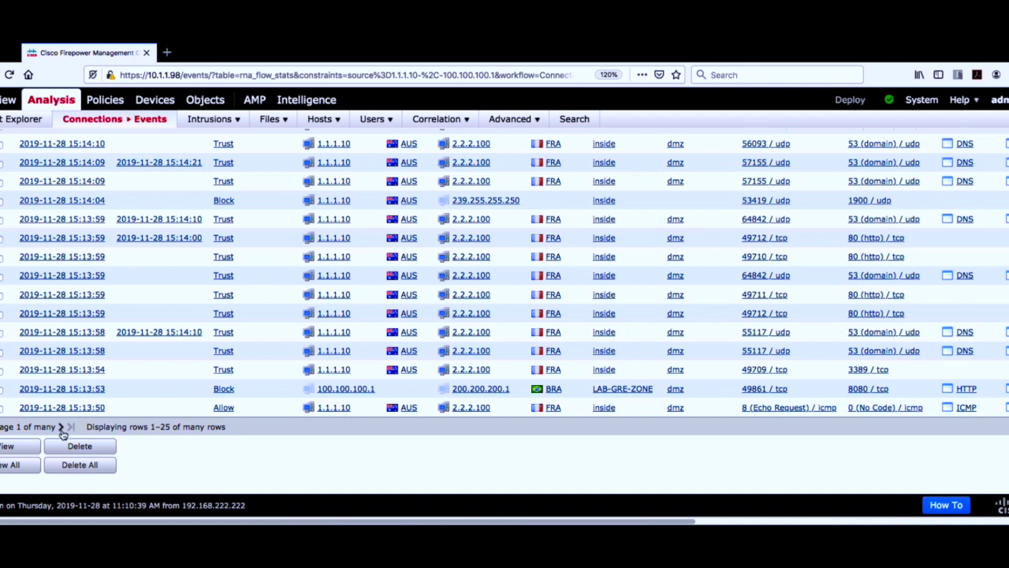
# Step: Go to the next page of events and compare actions, destination ports and ingress zones of GRE and non-GRE HTTP, RDP and ICMP traffic
pyautogui.click(63, 426)
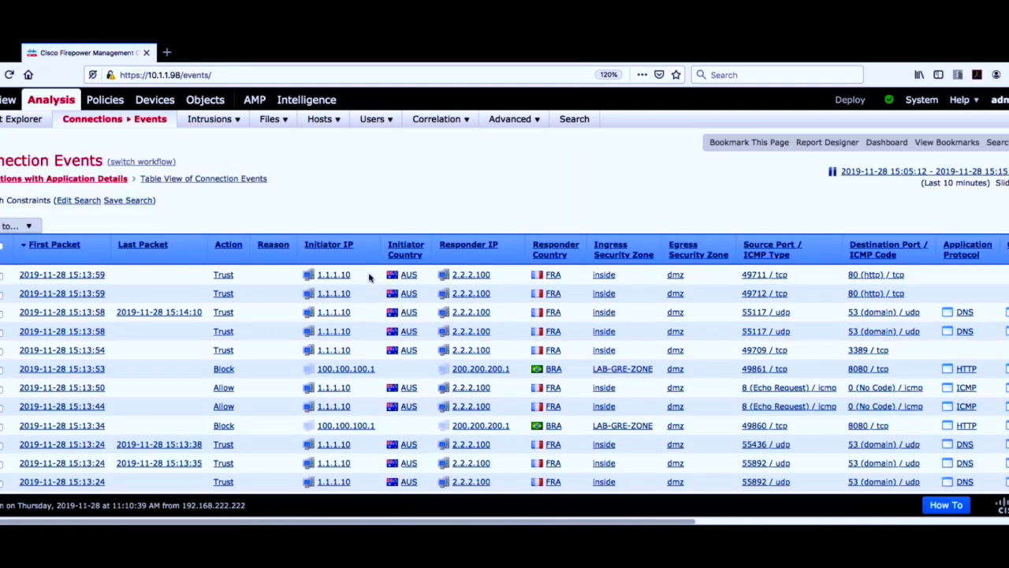
pyautogui.moveTo(912, 277); pyautogui.dragTo(845, 278)
pyautogui.moveTo(234, 275); pyautogui.dragTo(213, 280)
pyautogui.moveTo(896, 373); pyautogui.dragTo(844, 374)
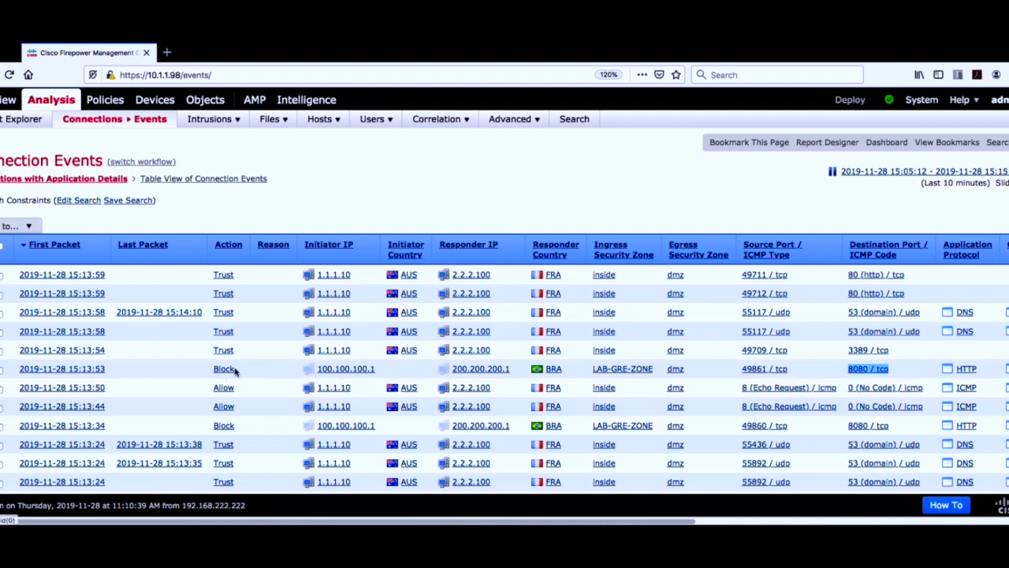
pyautogui.scroll(-3, 604, 354)
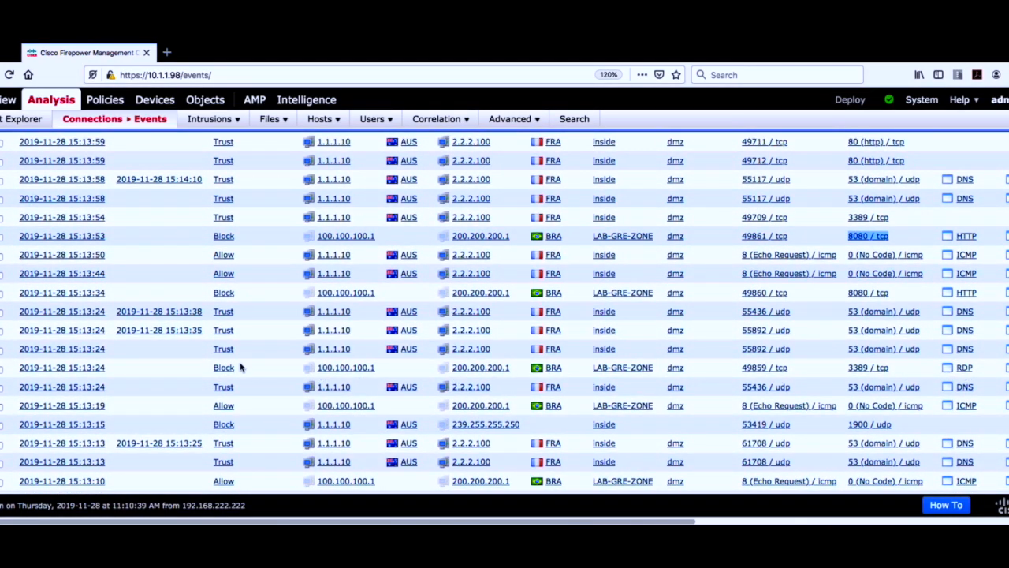
pyautogui.moveTo(238, 368); pyautogui.dragTo(211, 369)
pyautogui.scroll(-5, 401, 351)
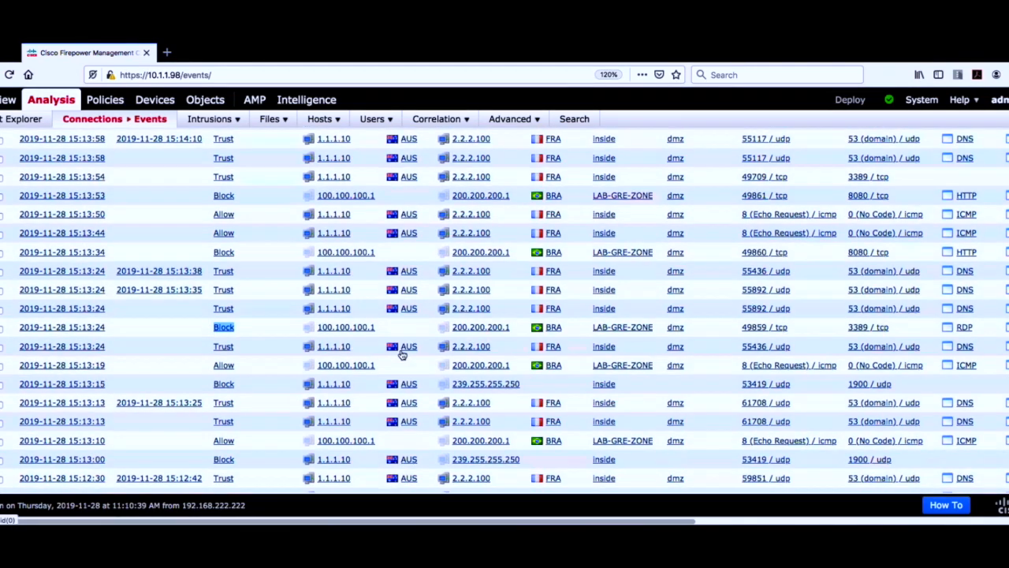
pyautogui.scroll(6, 401, 352)
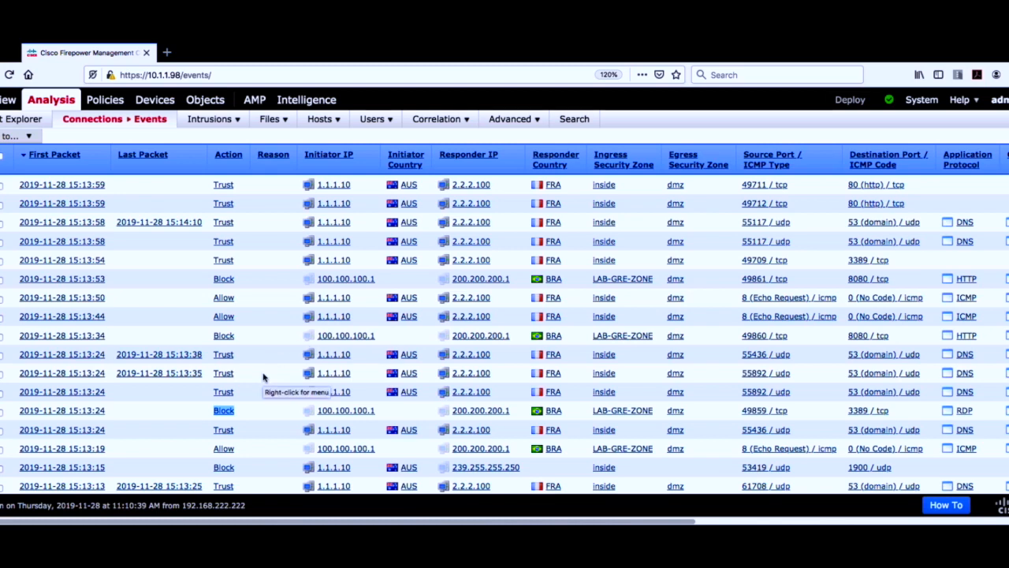
pyautogui.scroll(2, 264, 378)
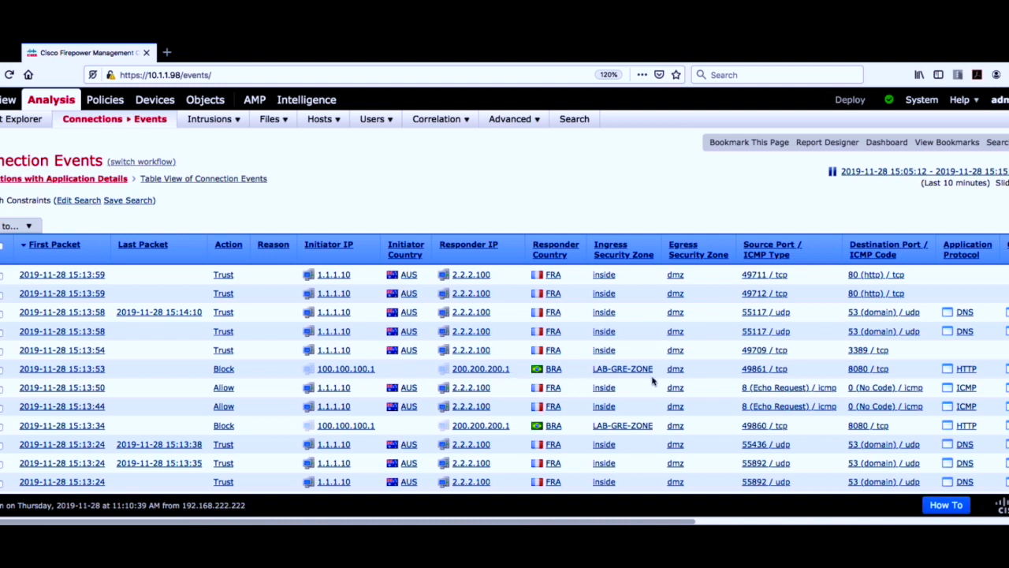
pyautogui.moveTo(649, 374); pyautogui.dragTo(592, 371)
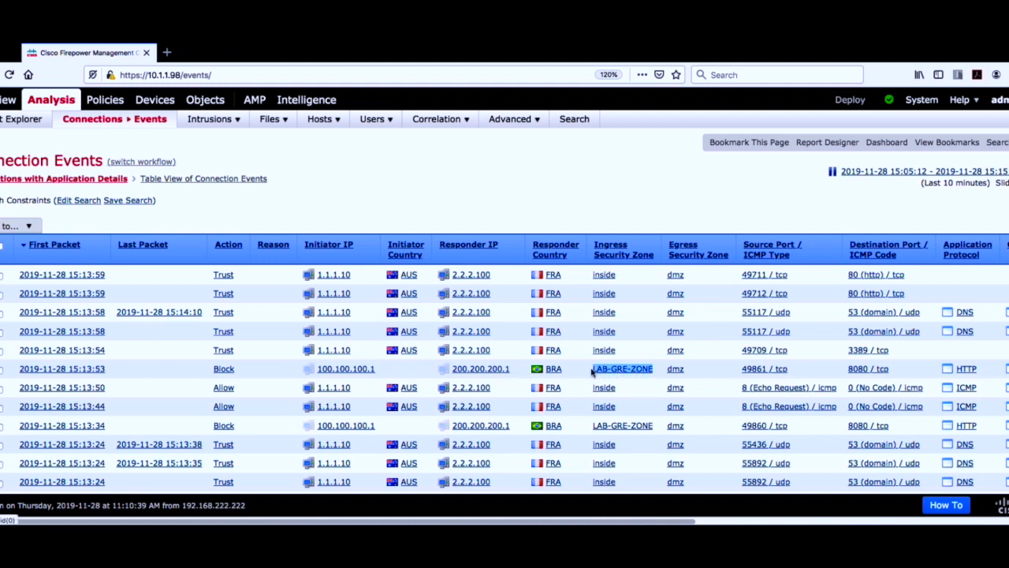